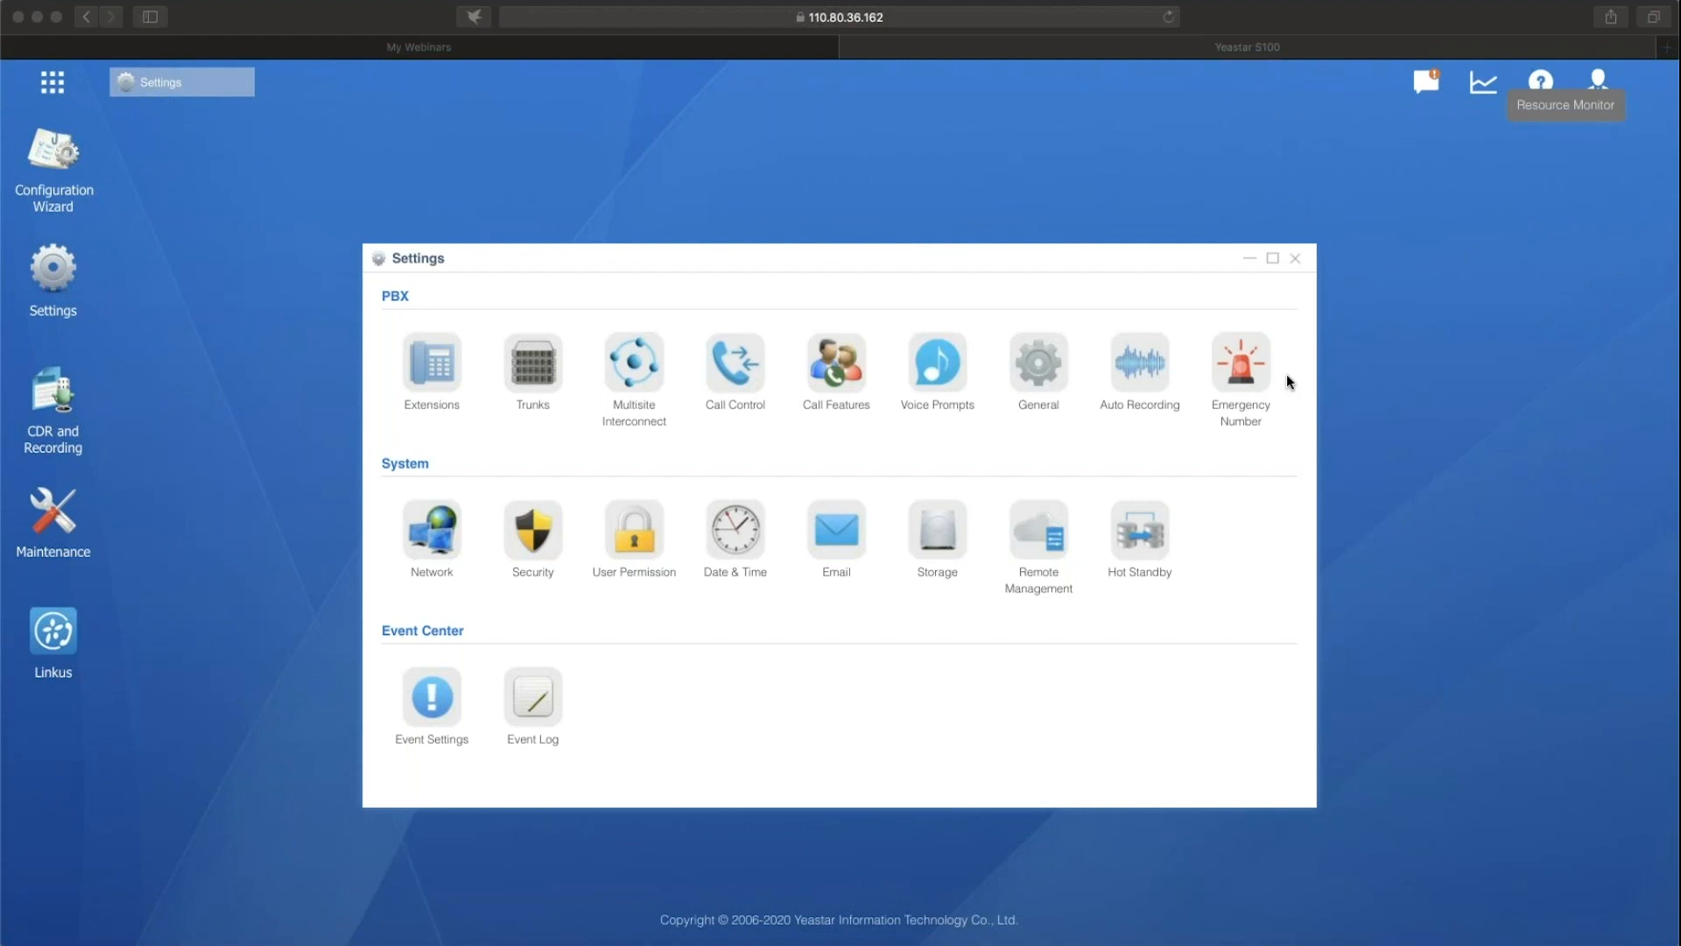
Open the Multisite Interconnect settings to review the list of headquarters and branch offices.
{"action": "left_click", "coordinate": [646, 375]}
{"action": "left_click", "coordinate": [644, 373]}
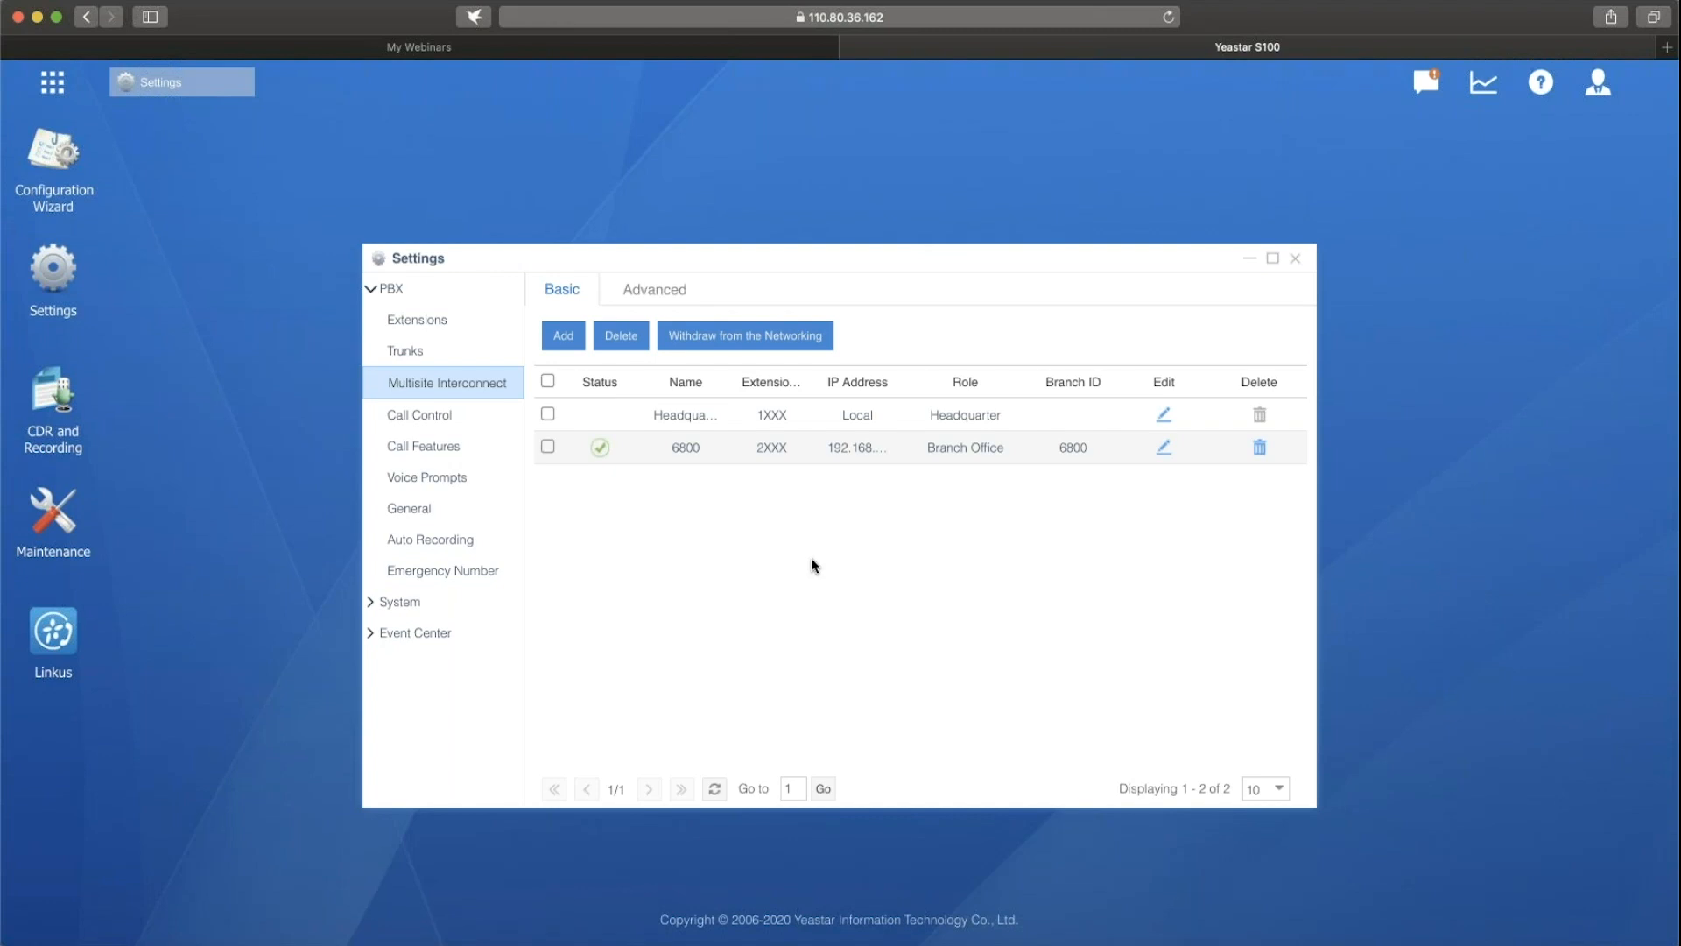
Go to the storage locations from the auto recording settings and check the location choices for CDR, recordings and logs.
{"action": "left_click", "coordinate": [487, 547]}
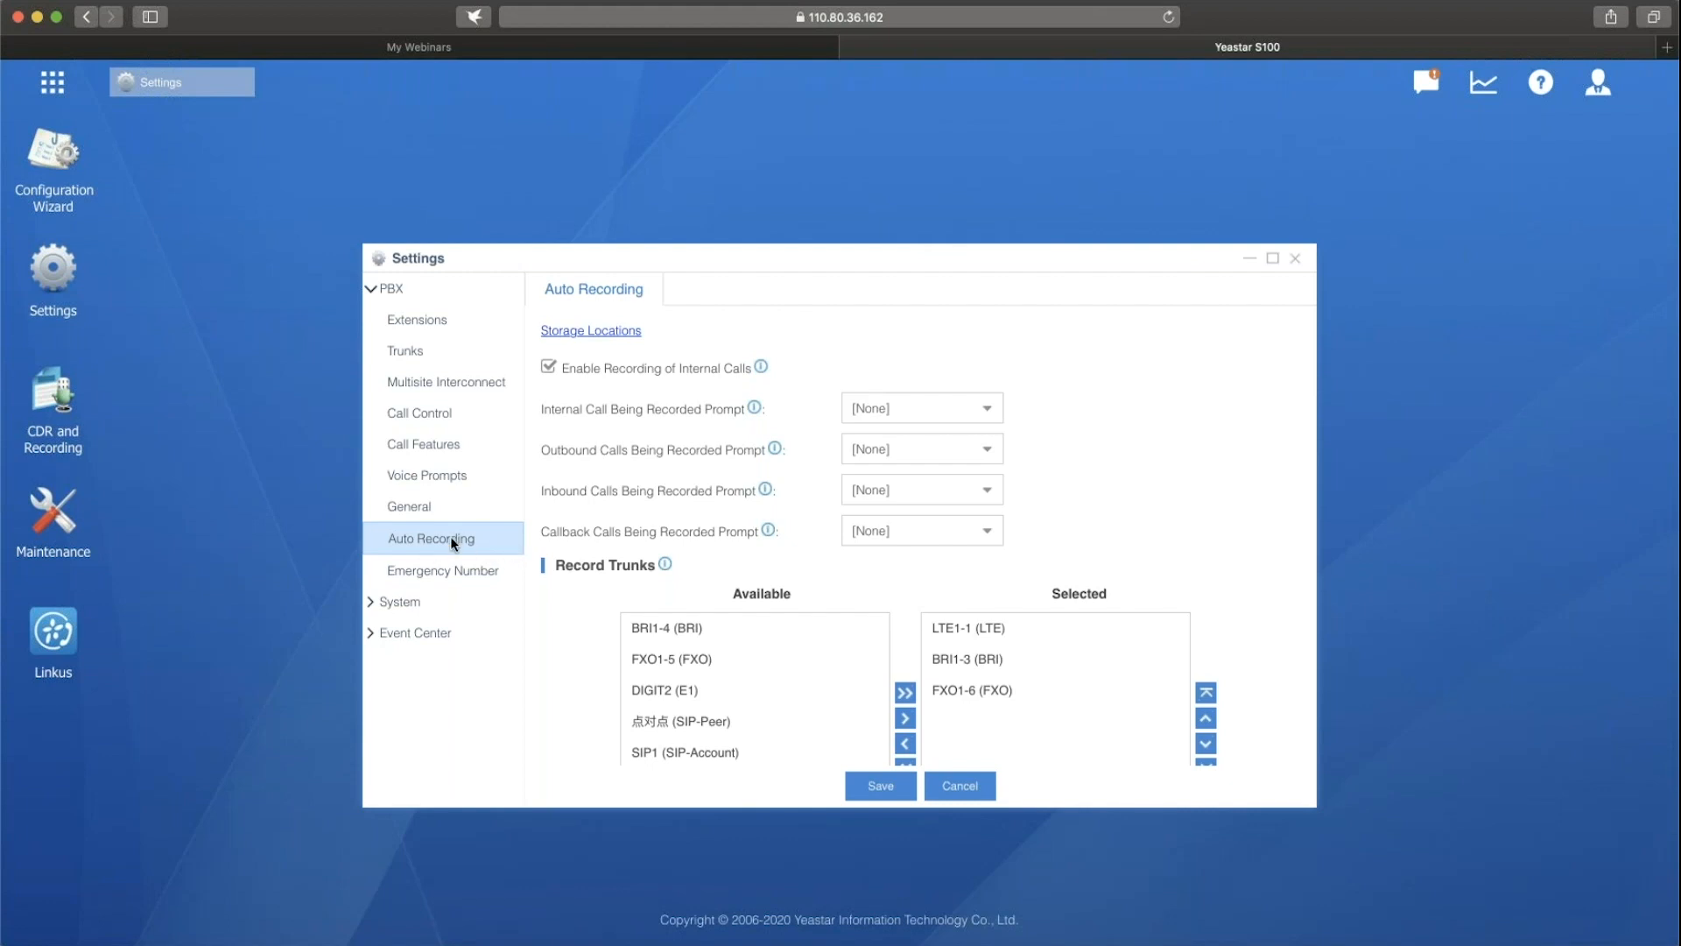
{"action": "left_click", "coordinate": [624, 336]}
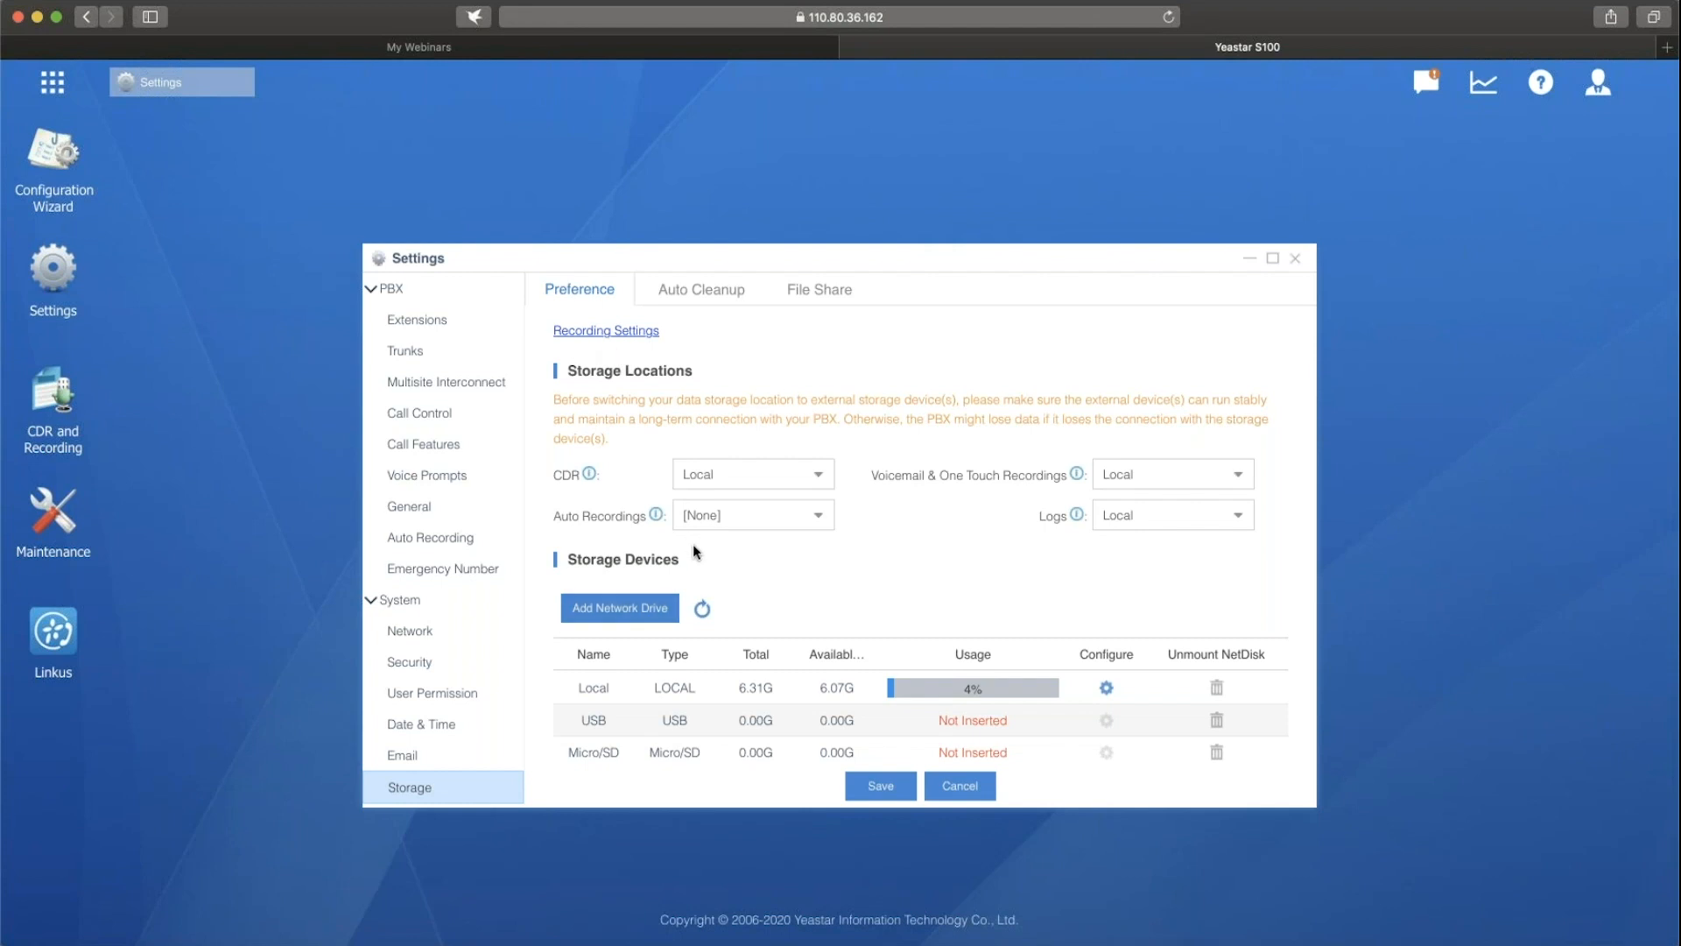
{"action": "left_click", "coordinate": [821, 481]}
{"action": "left_click", "coordinate": [878, 514]}
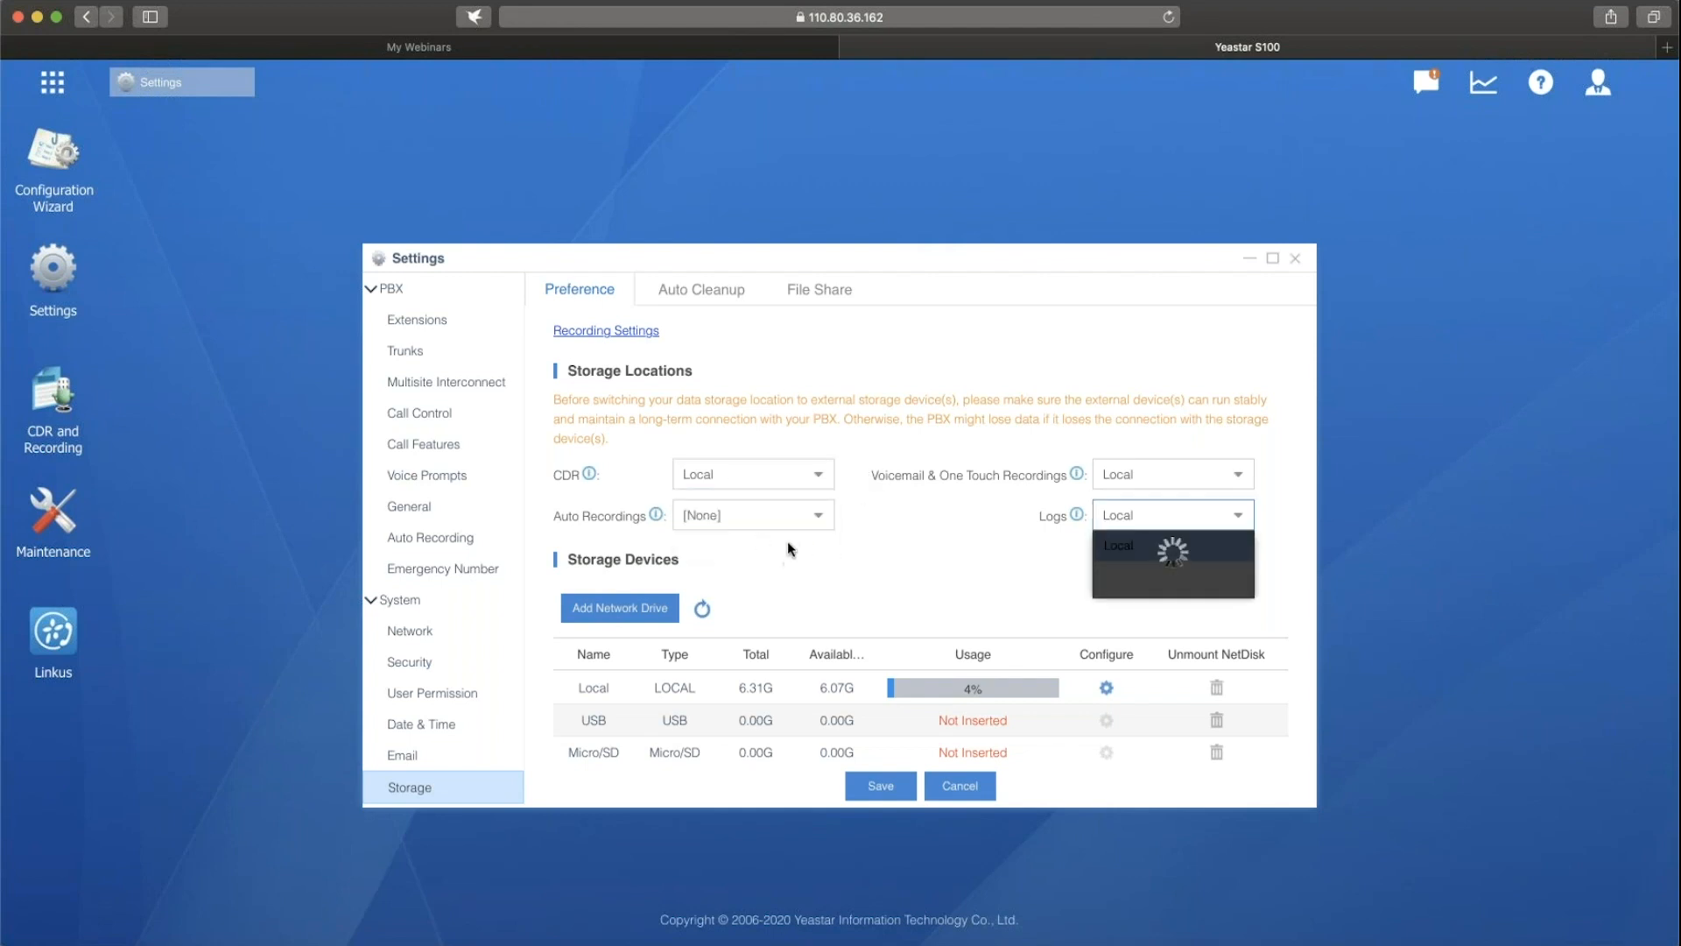
{"action": "left_click", "coordinate": [935, 554]}
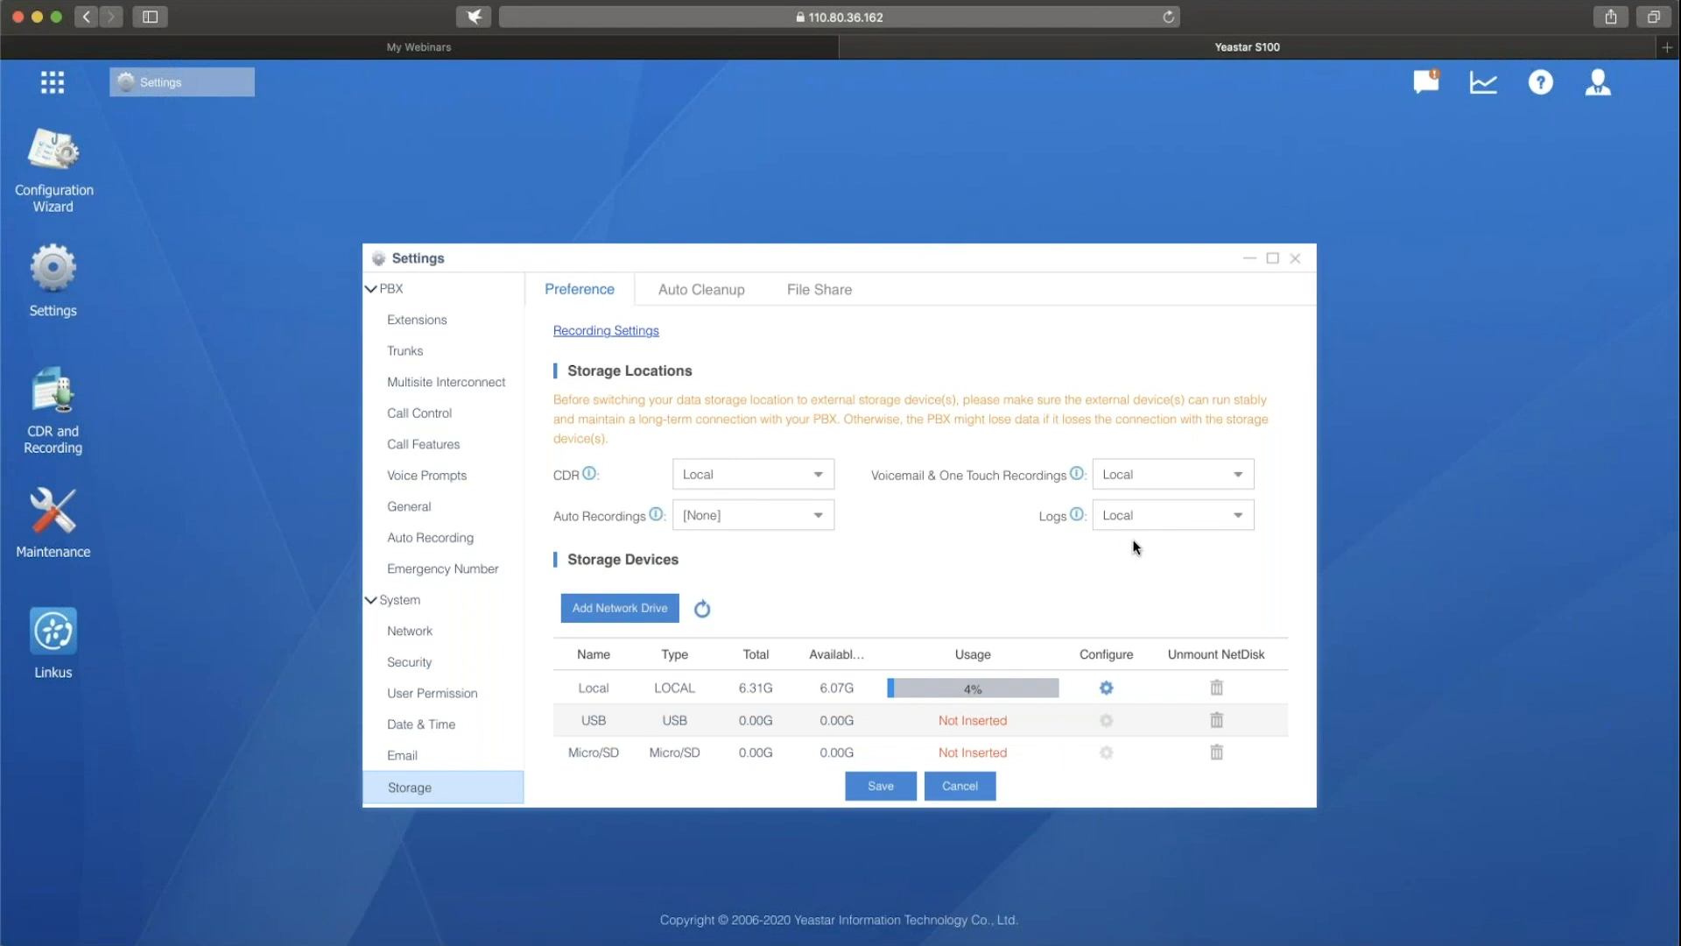
{"action": "left_click", "coordinate": [824, 486]}
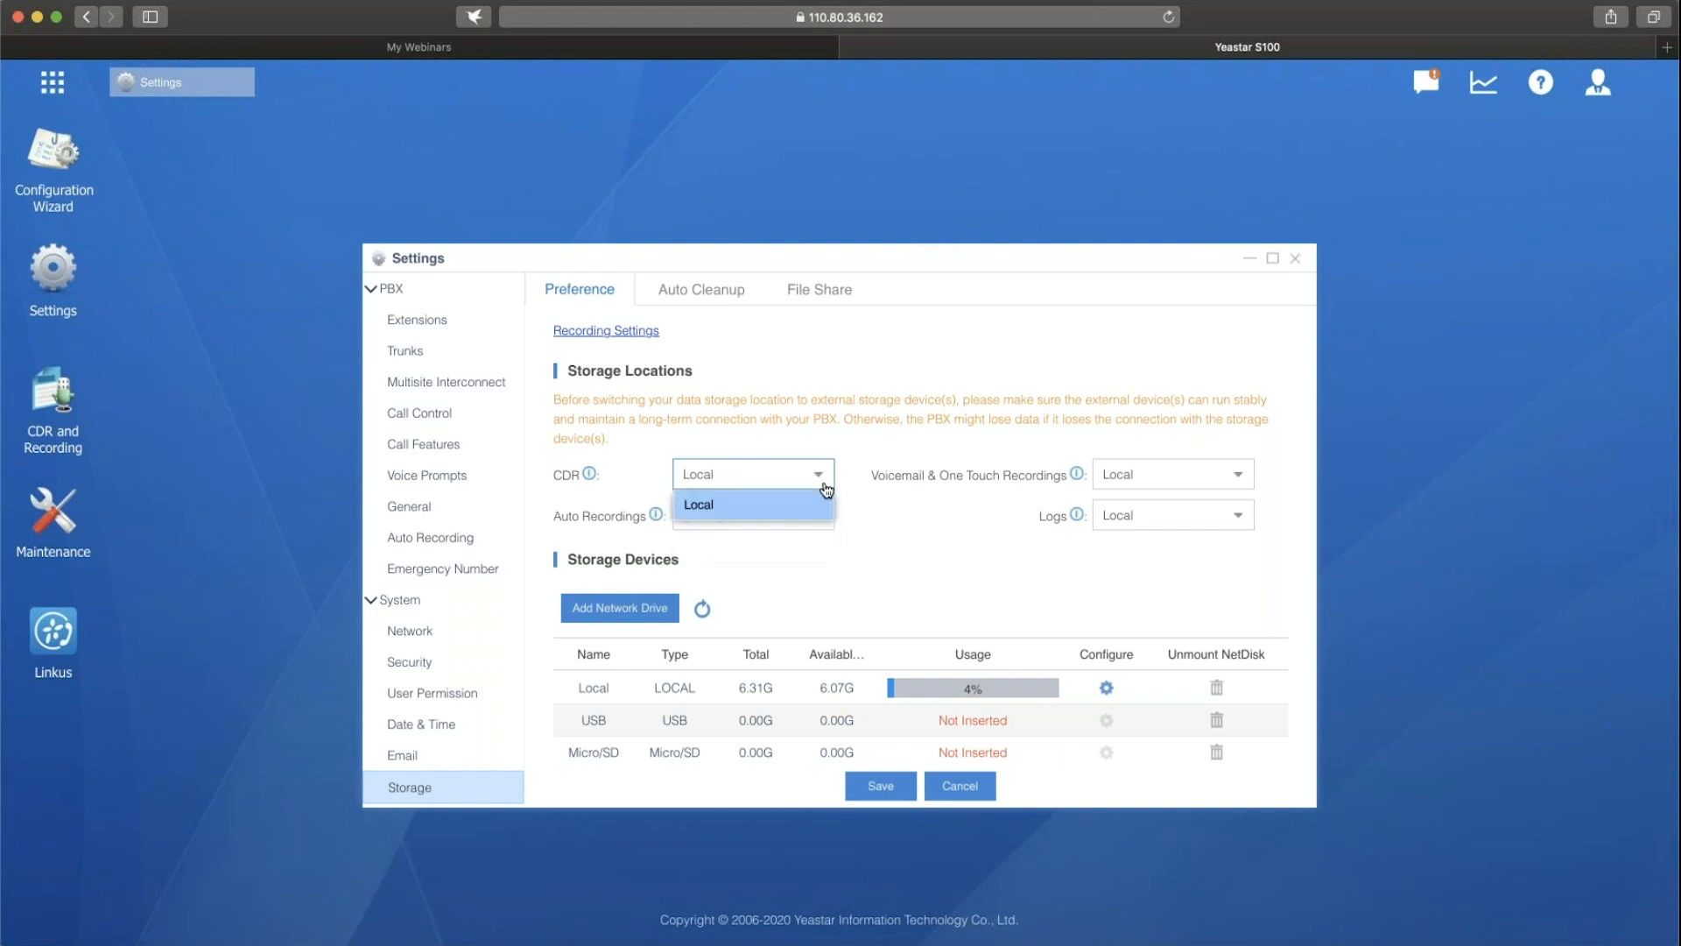
{"action": "left_click", "coordinate": [881, 513]}
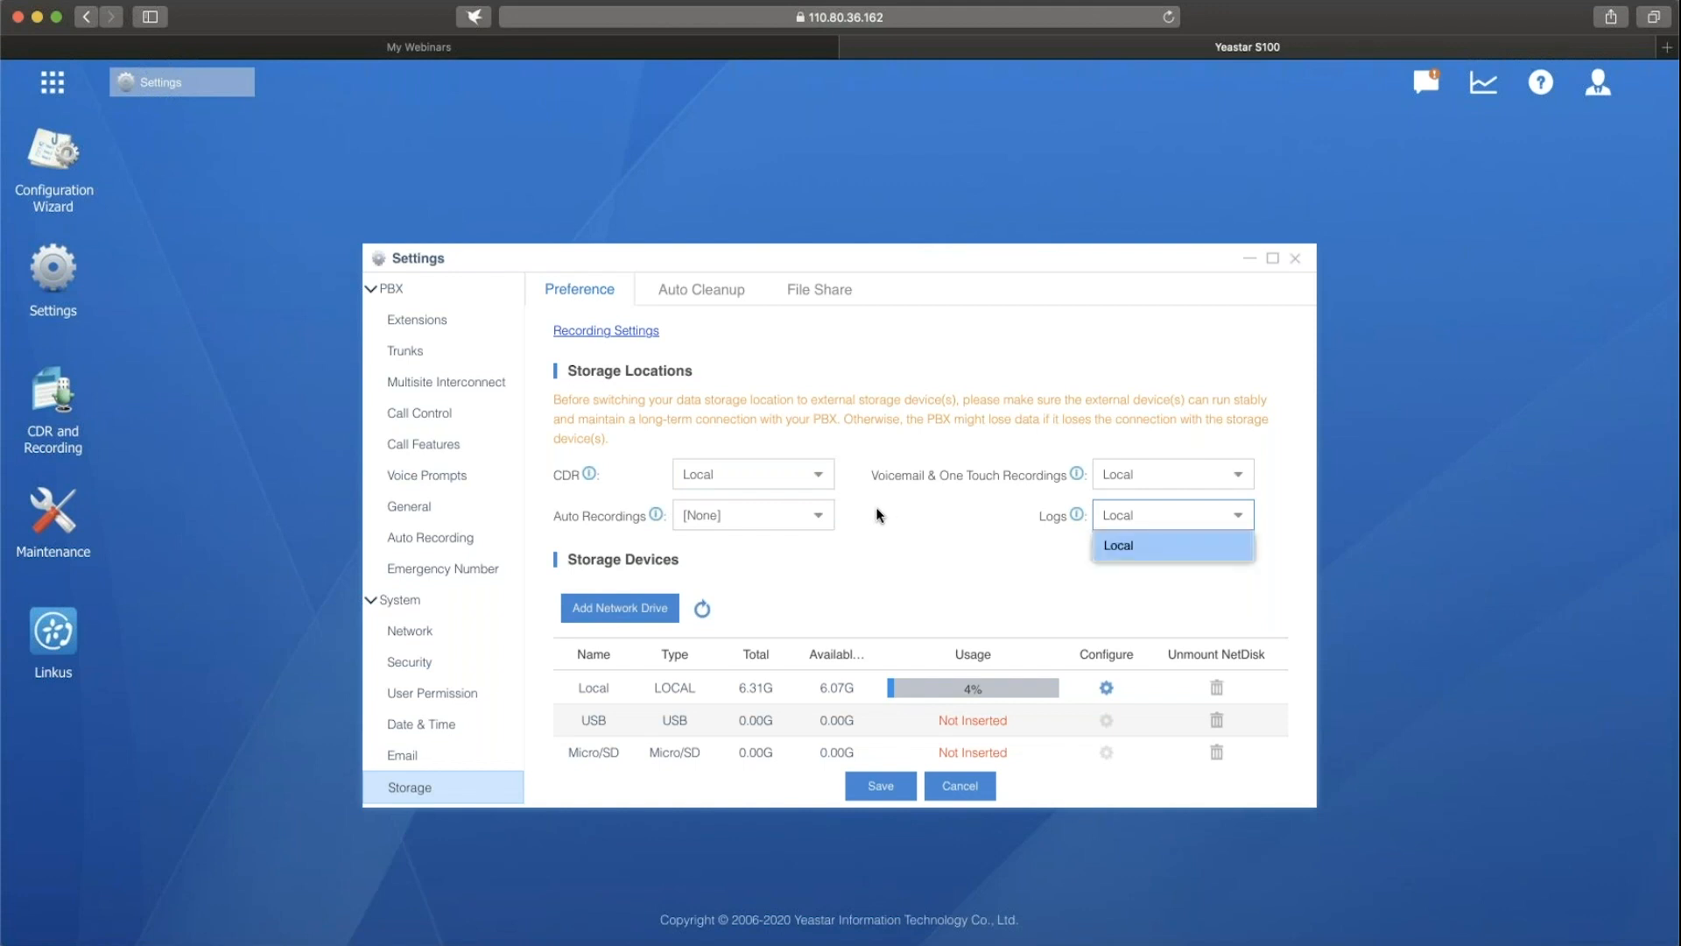
Examine the name, host, share and access fields for adding a network drive, and close the form without saving.
{"action": "scroll", "coordinate": [881, 515], "scroll_direction": "down", "scroll_amount": 2}
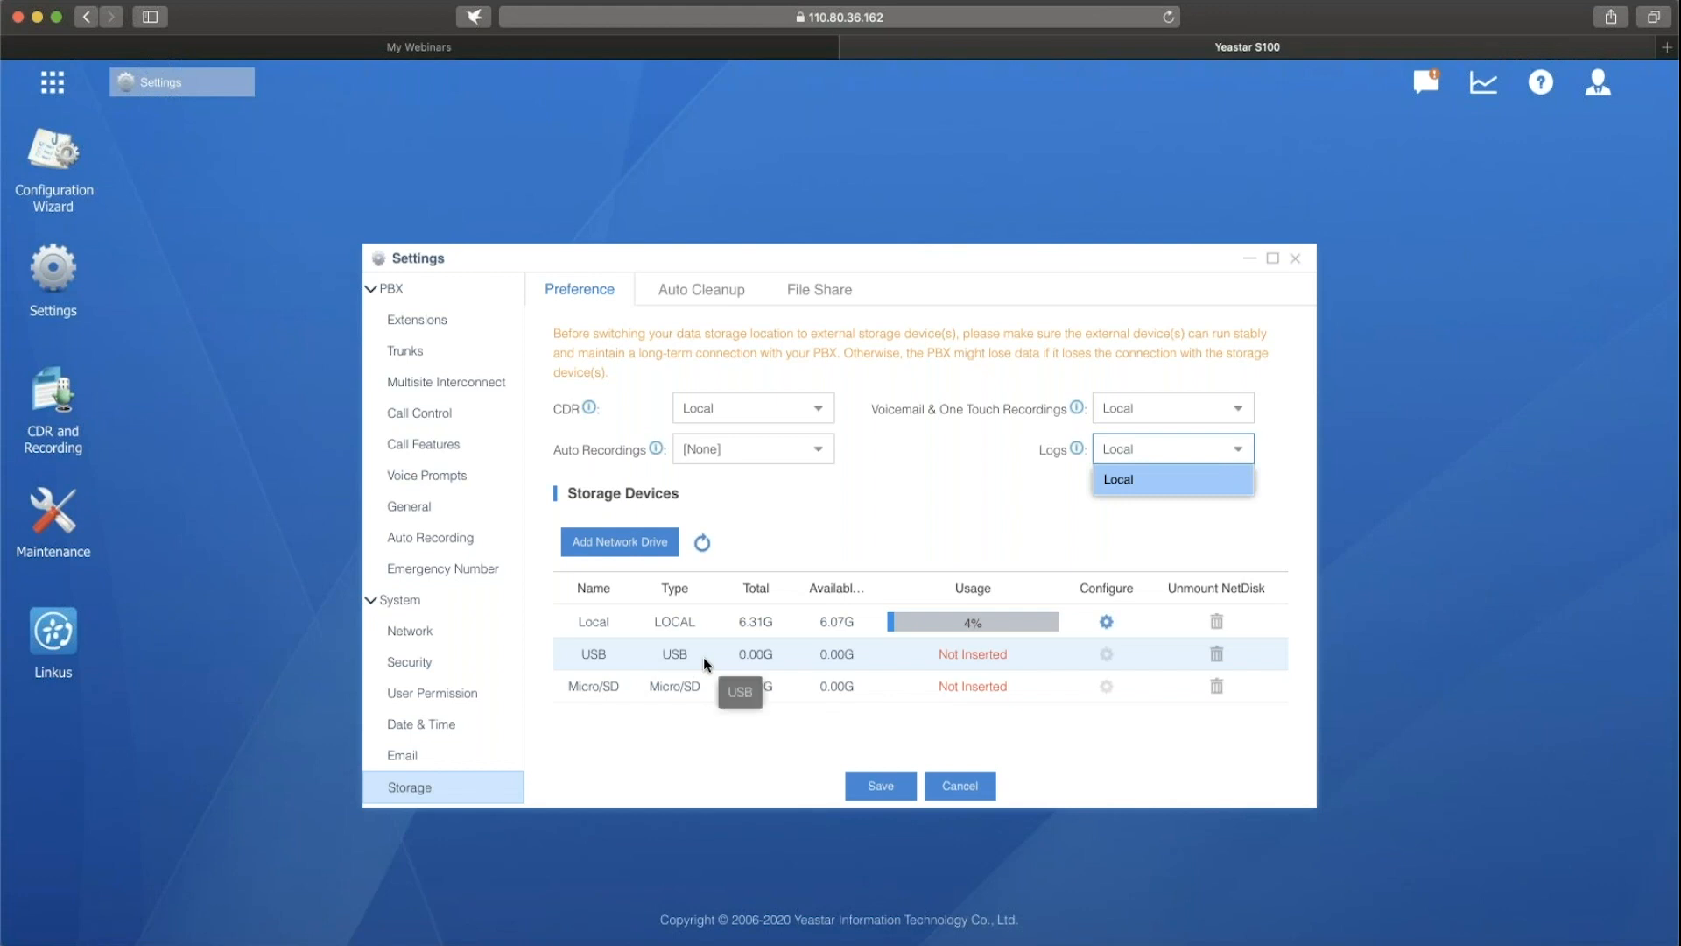
{"action": "left_click", "coordinate": [653, 555]}
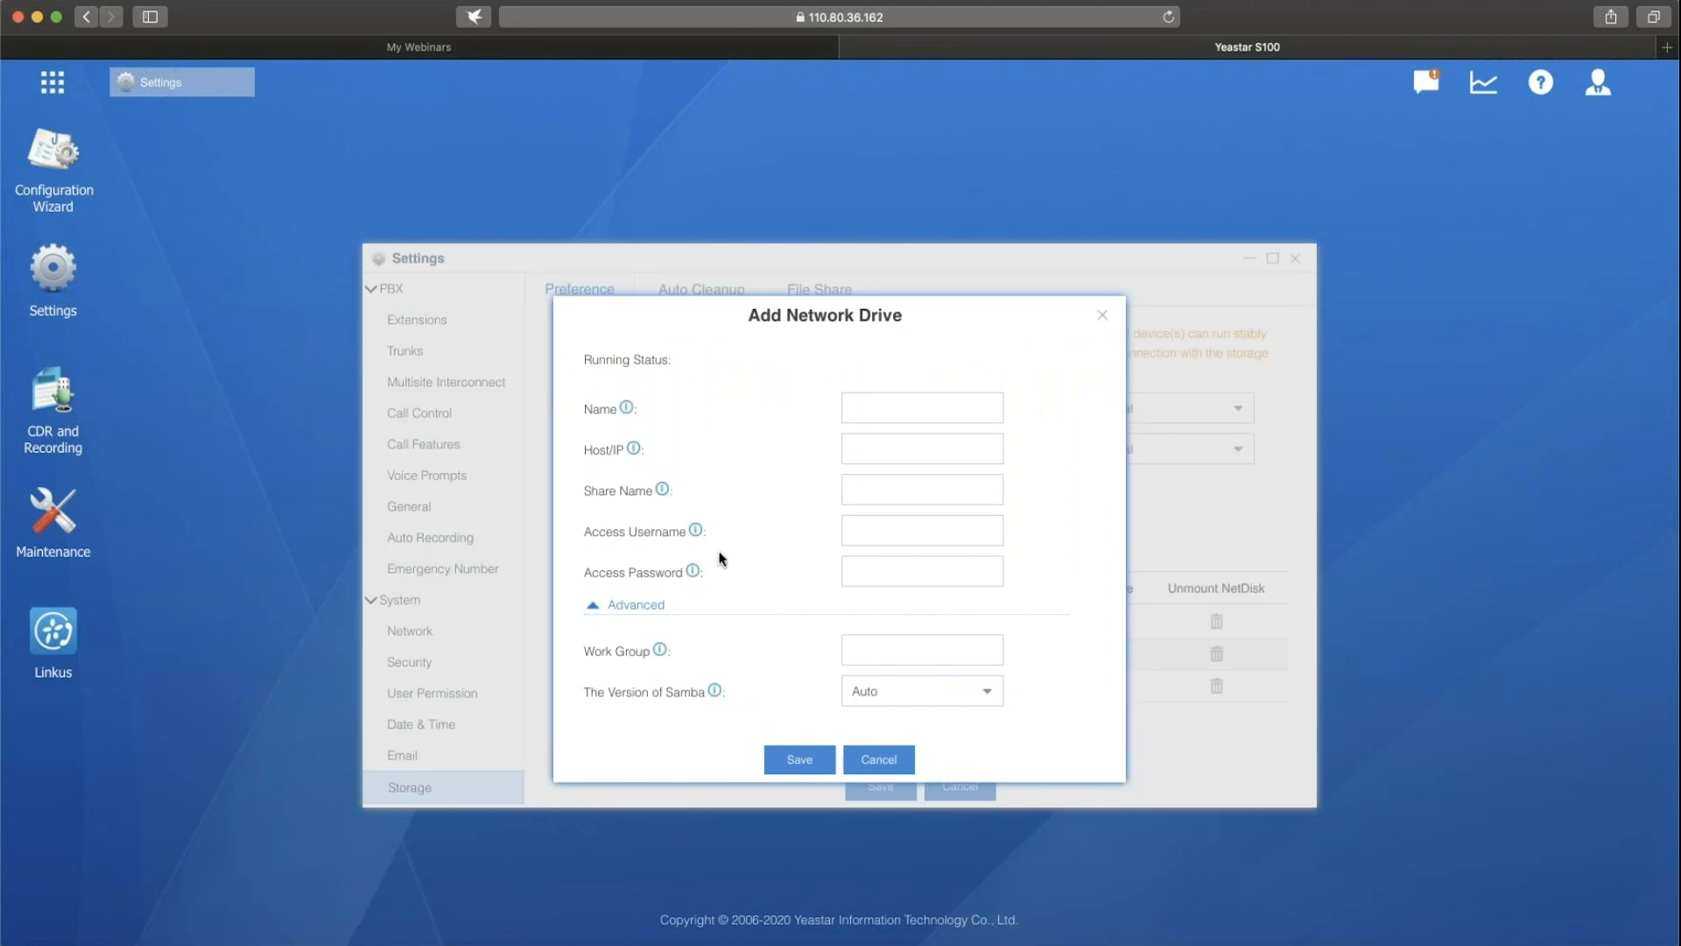
{"action": "left_click", "coordinate": [986, 419]}
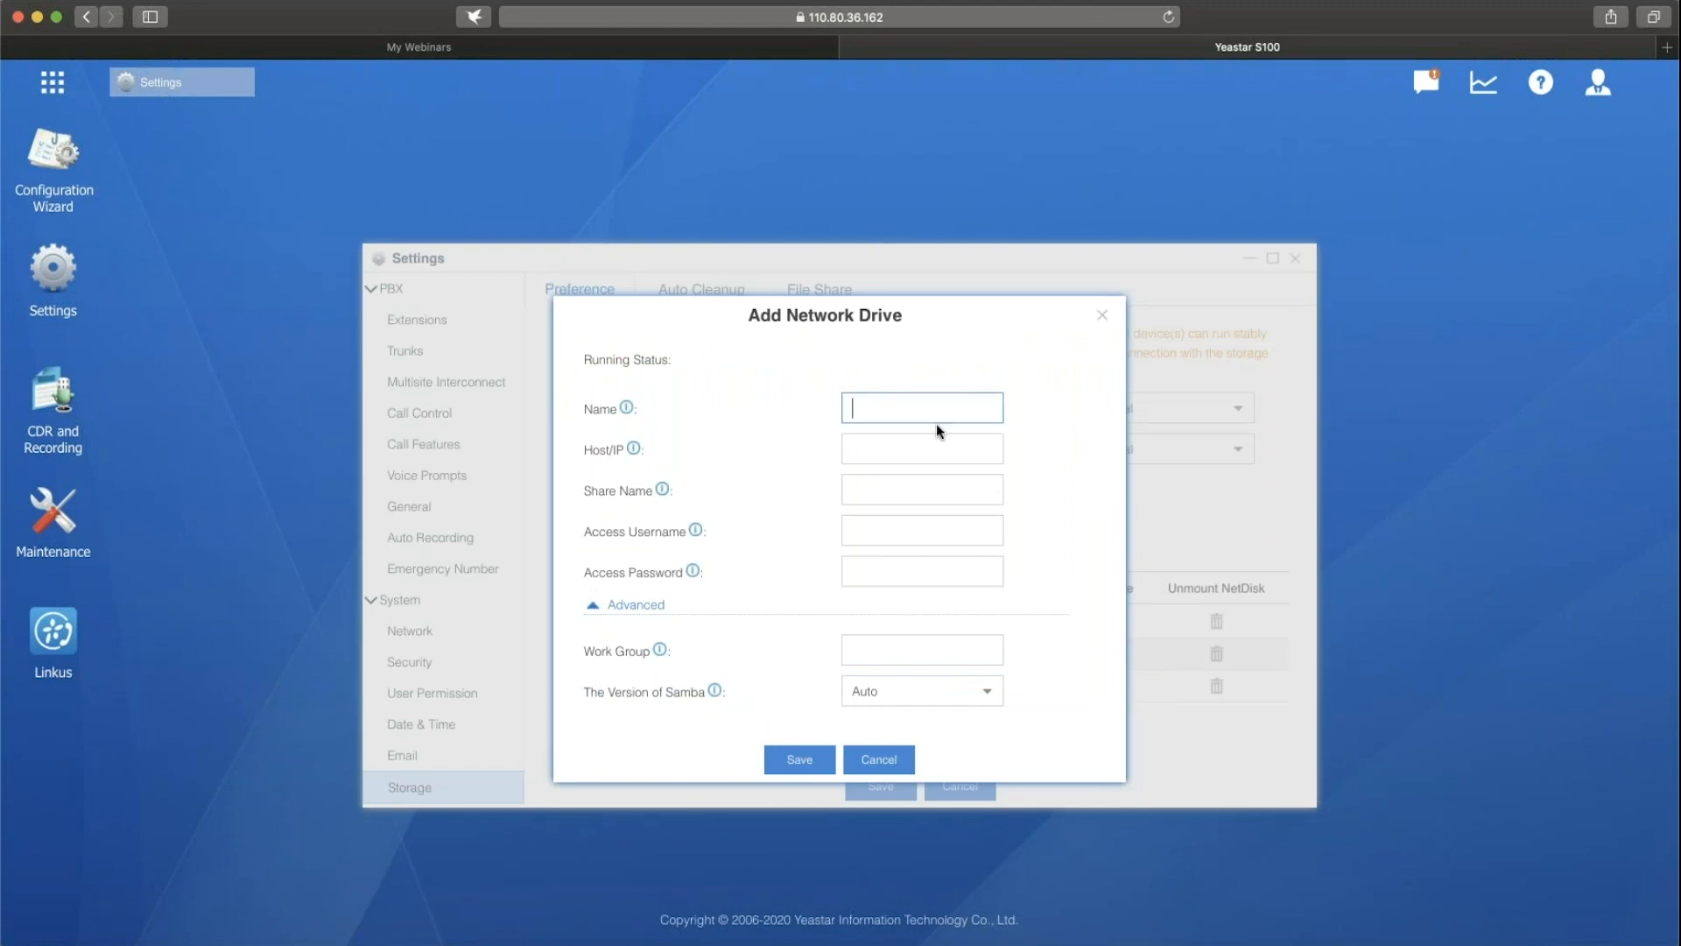
{"action": "left_click", "coordinate": [970, 446]}
{"action": "left_click", "coordinate": [968, 487]}
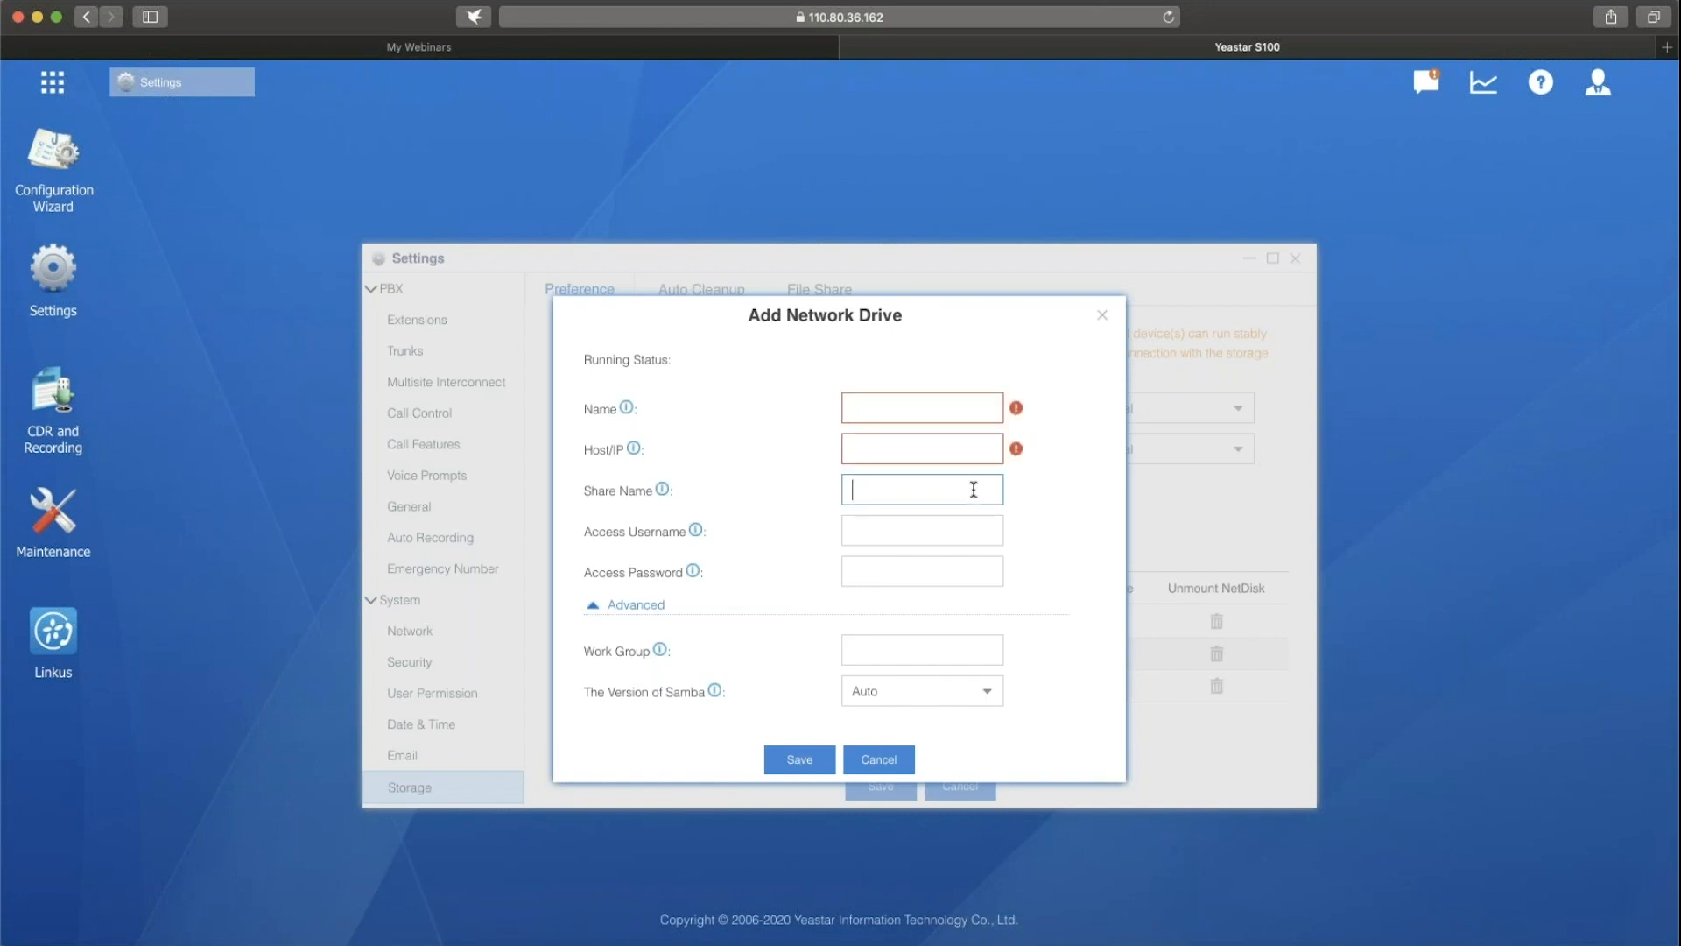
{"action": "left_click", "coordinate": [941, 528]}
{"action": "left_click", "coordinate": [949, 560]}
{"action": "left_click", "coordinate": [1044, 578]}
{"action": "left_click", "coordinate": [1105, 318]}
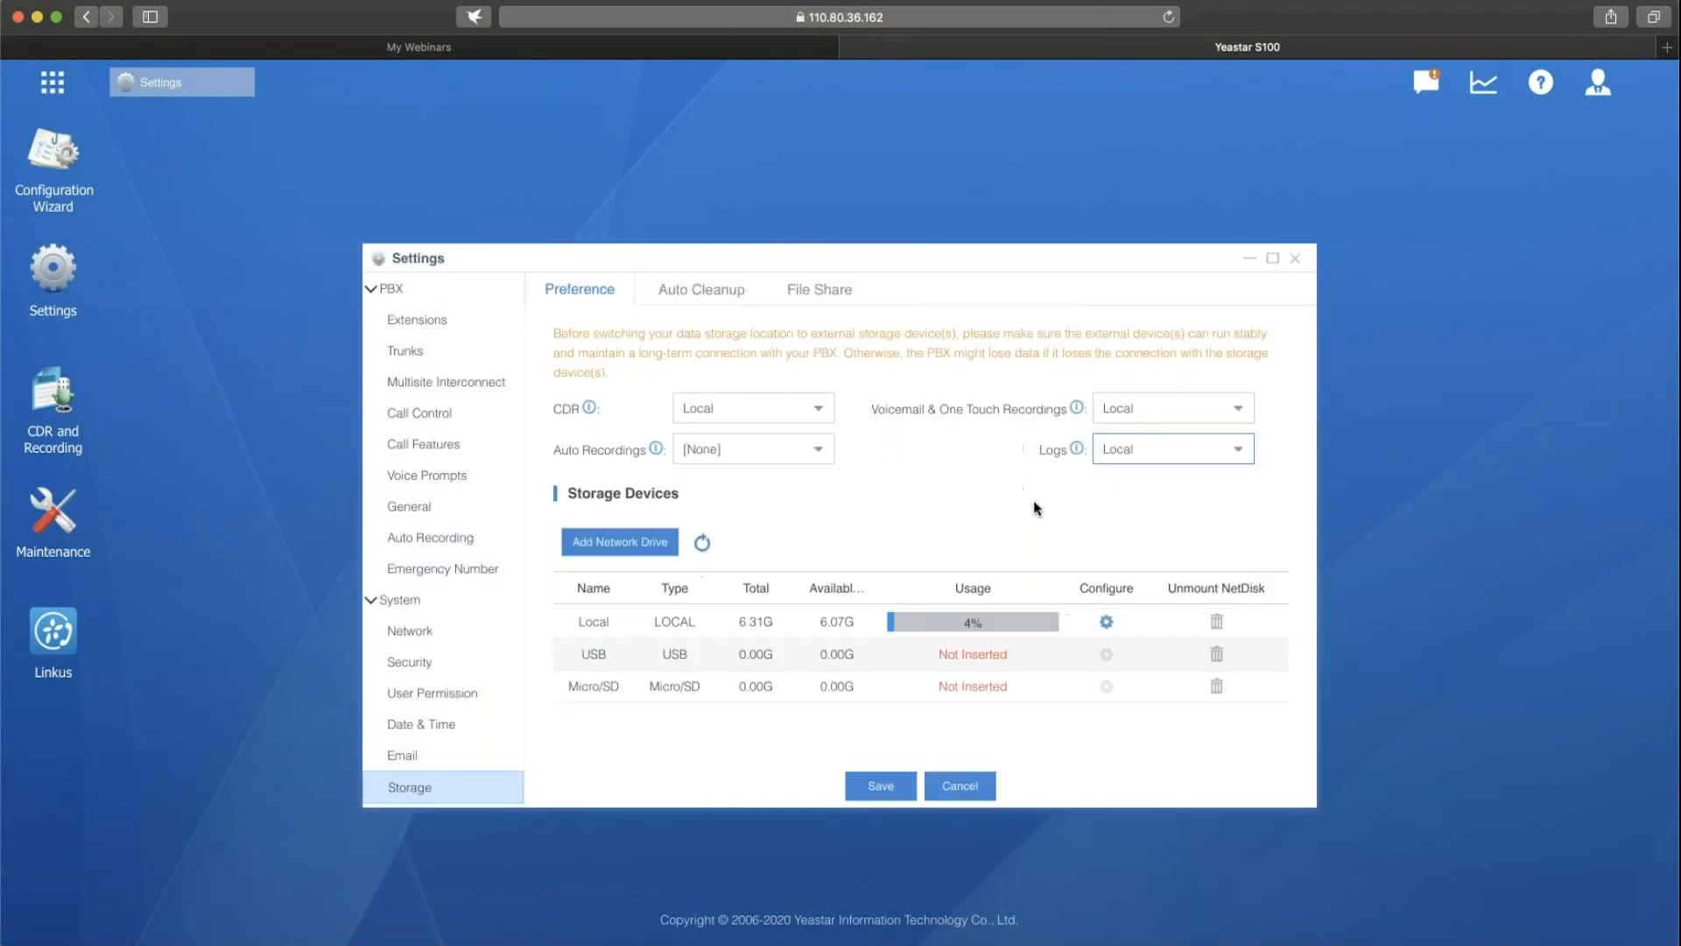
Review the auto cleanup limits for CDR, voicemail, recordings and logs, and return to the storage preferences.
{"action": "left_click", "coordinate": [740, 293]}
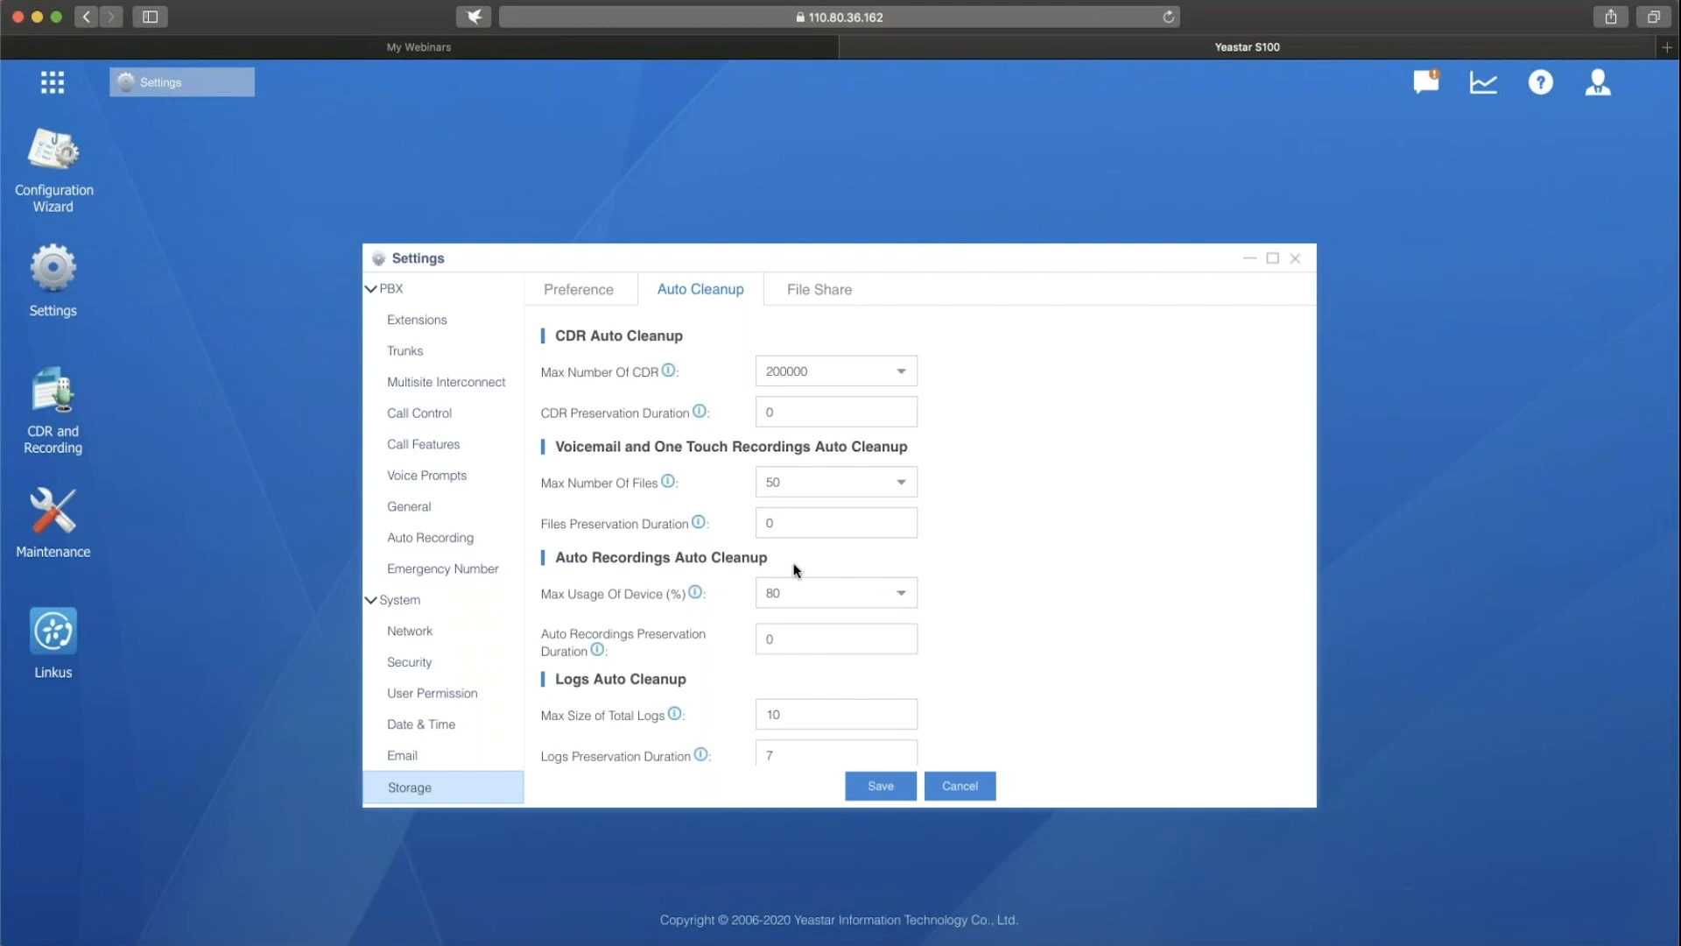
{"action": "left_click", "coordinate": [568, 291]}
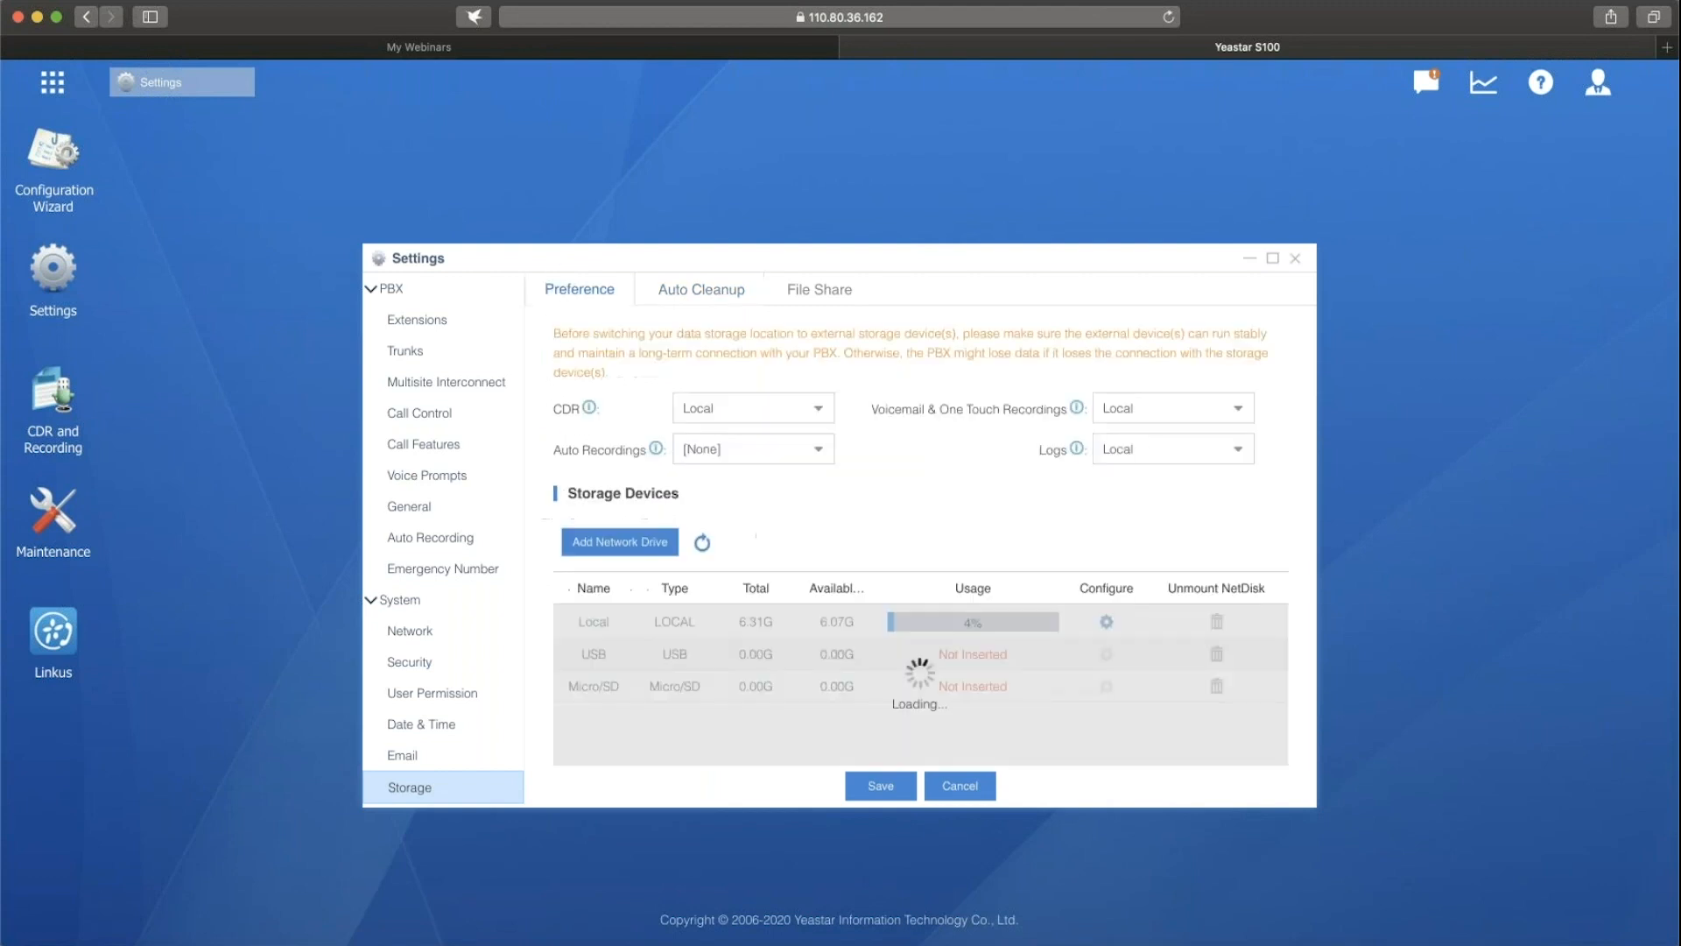
Return to the auto recording settings and check the prompt choices for recorded internal calls.
{"action": "left_click", "coordinate": [398, 546]}
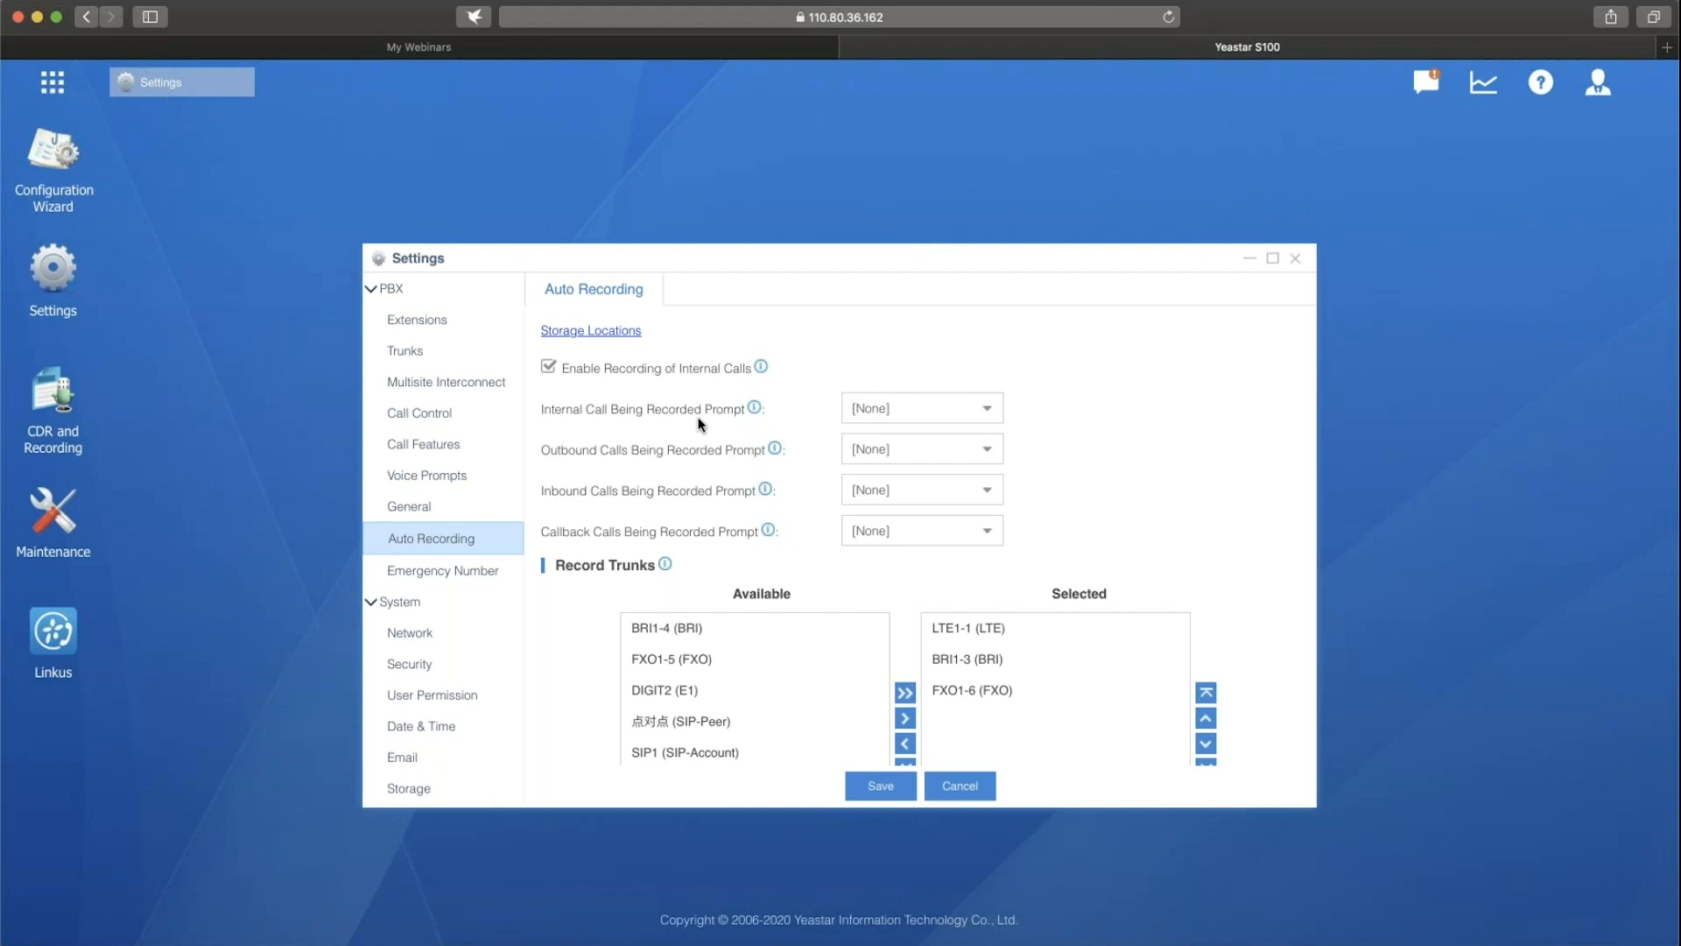
{"action": "left_click", "coordinate": [985, 421]}
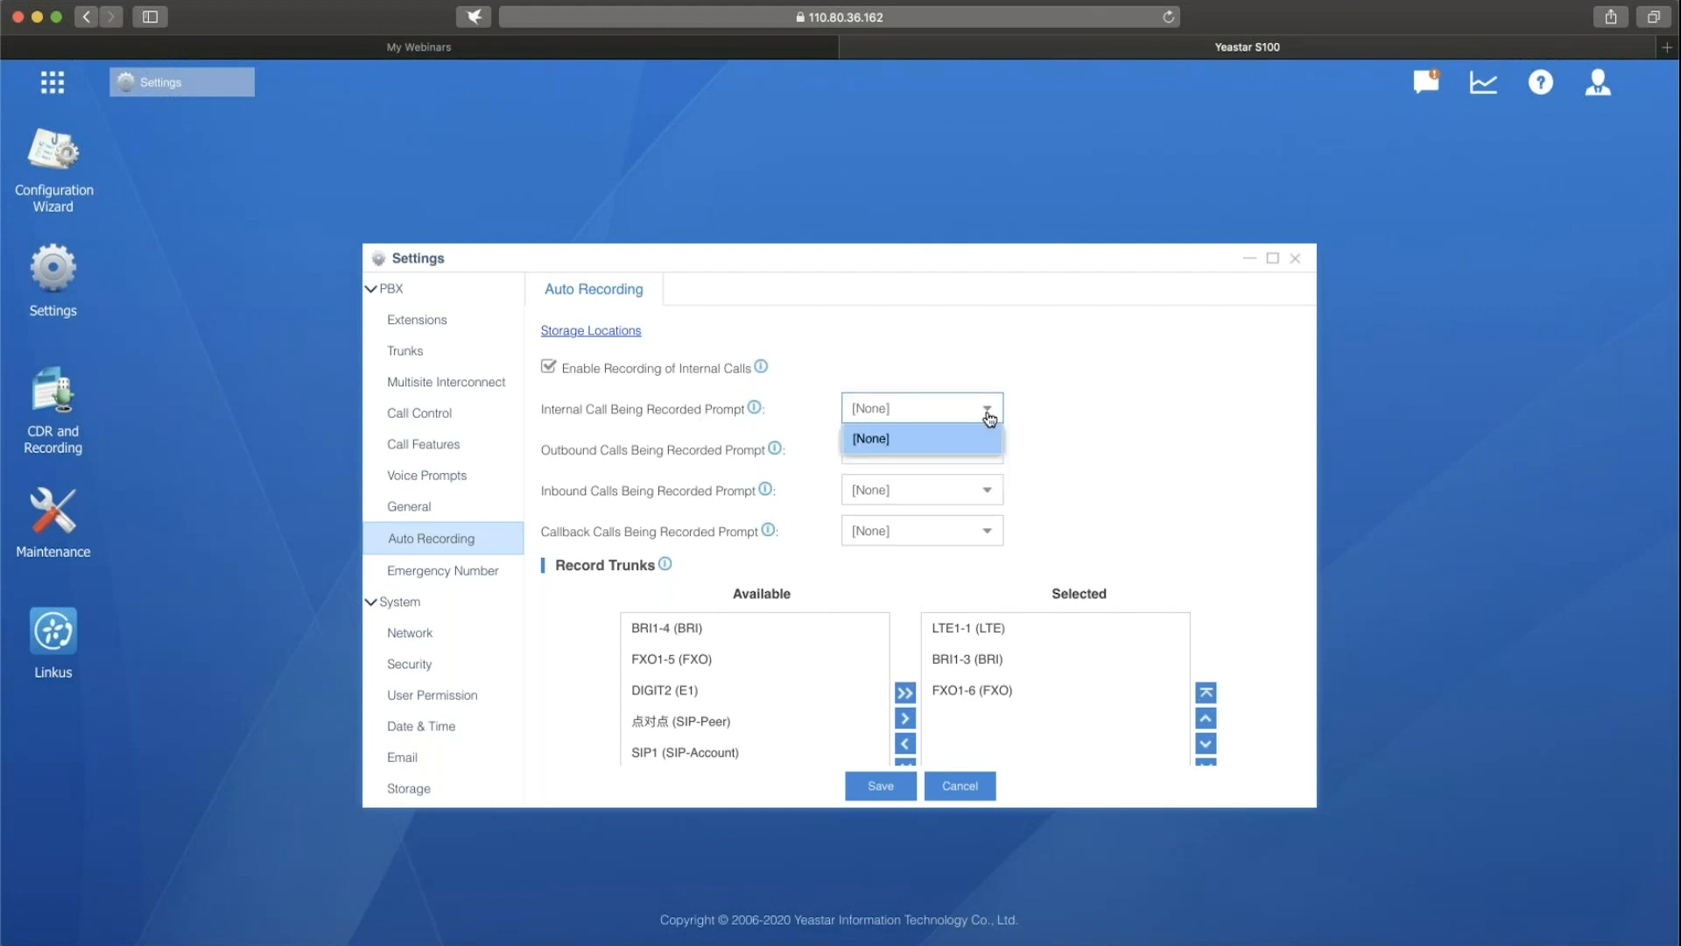
{"action": "left_click", "coordinate": [1038, 410]}
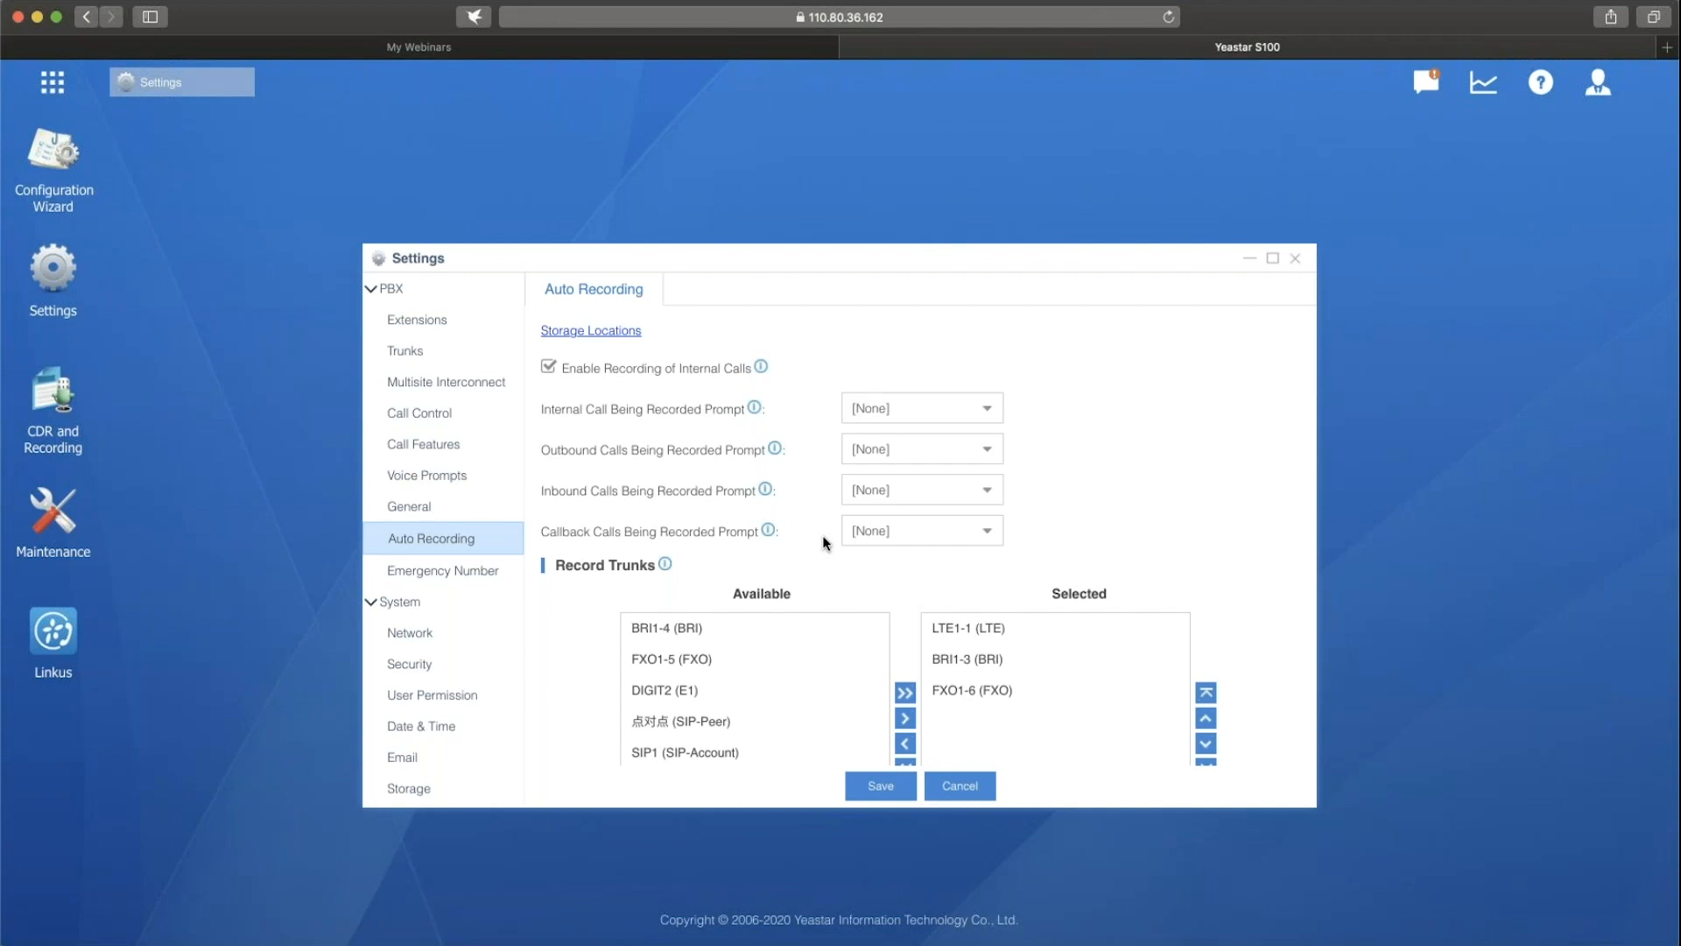
Examine which trunks, extensions and conferences are available and selected for auto recording.
{"action": "scroll", "coordinate": [818, 543], "scroll_direction": "down", "scroll_amount": 5}
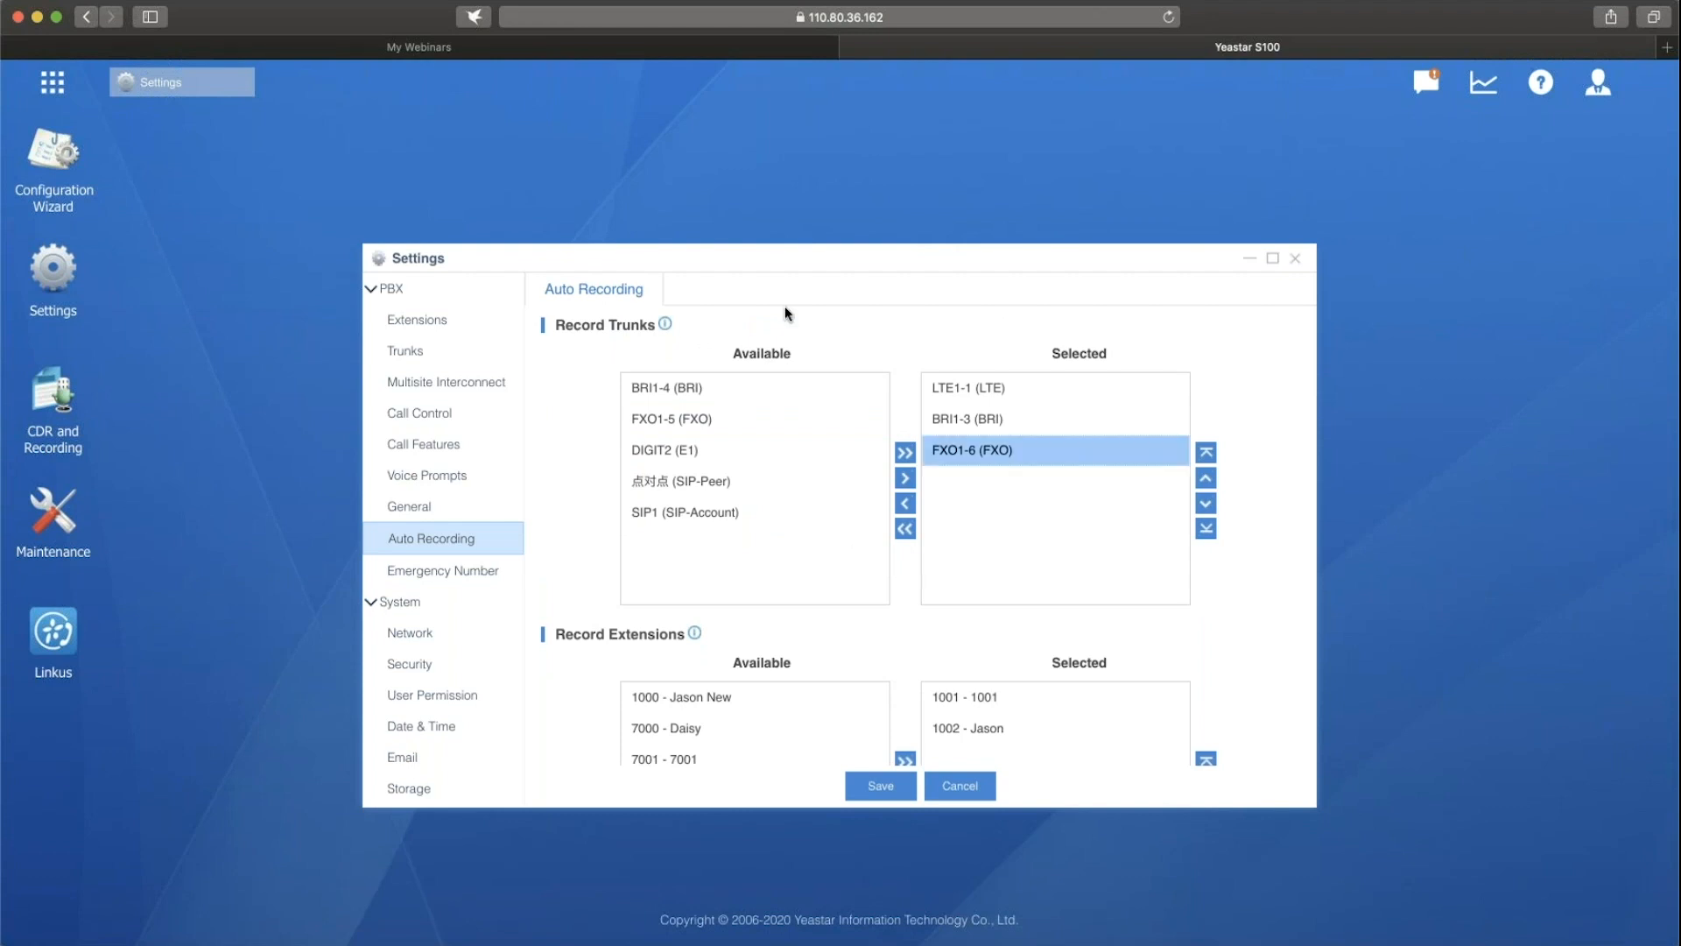
{"action": "scroll", "coordinate": [848, 479], "scroll_direction": "down", "scroll_amount": 3}
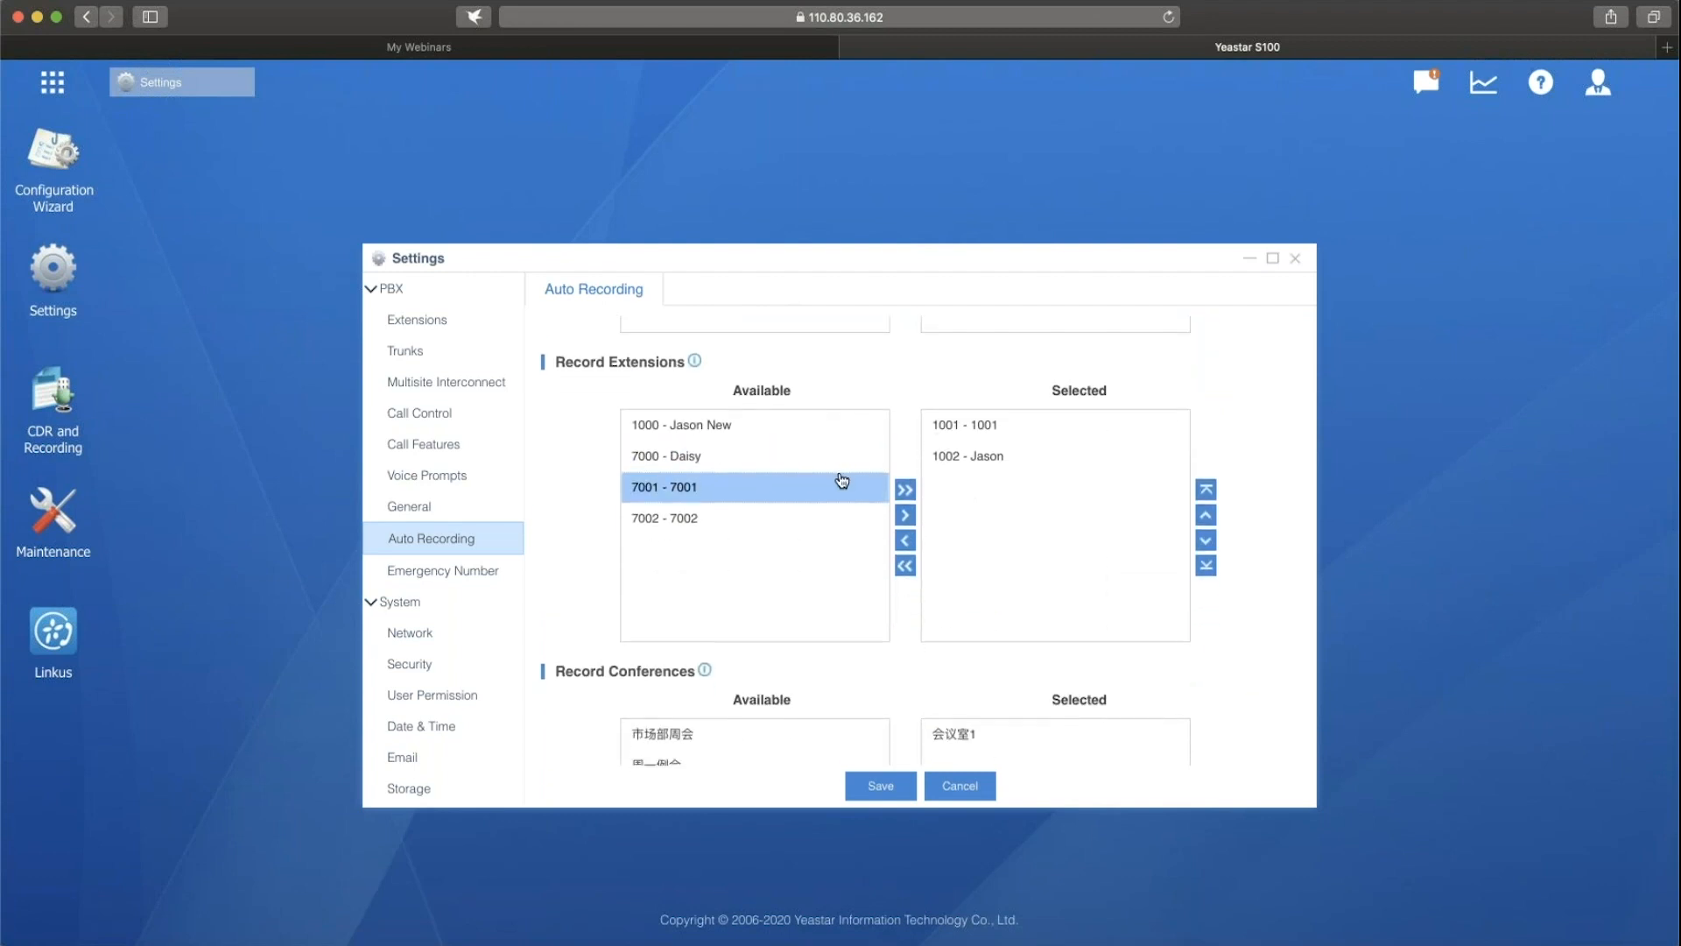
{"action": "scroll", "coordinate": [843, 480], "scroll_direction": "up", "scroll_amount": 4}
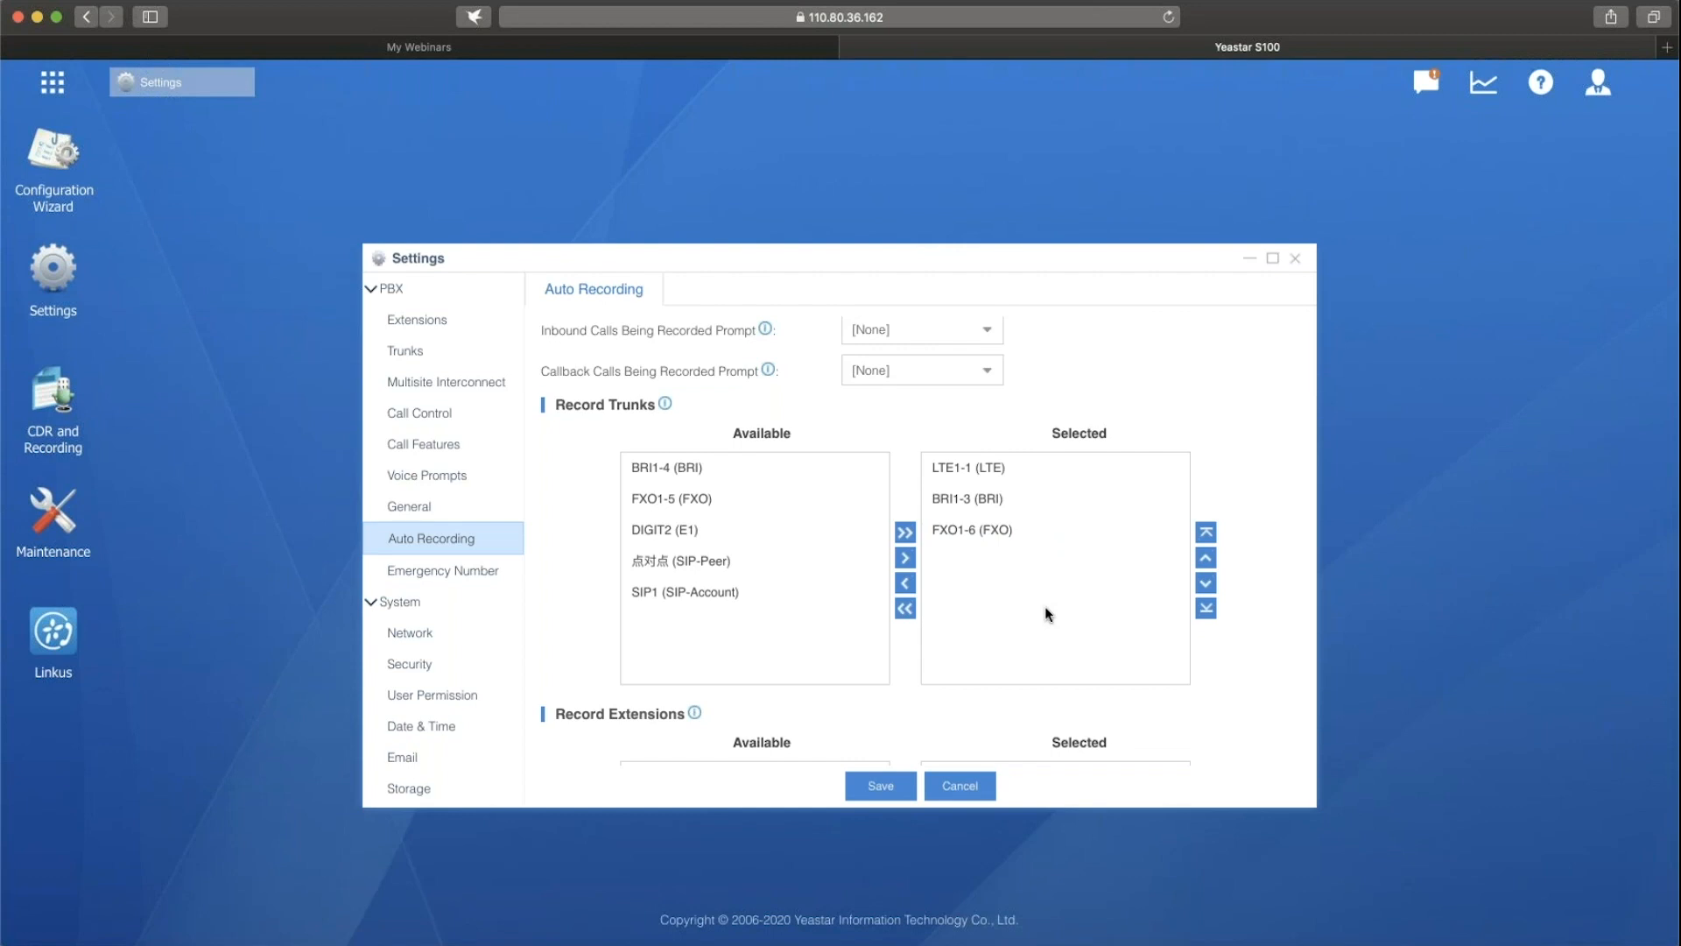
{"action": "scroll", "coordinate": [1043, 613], "scroll_direction": "down", "scroll_amount": 5}
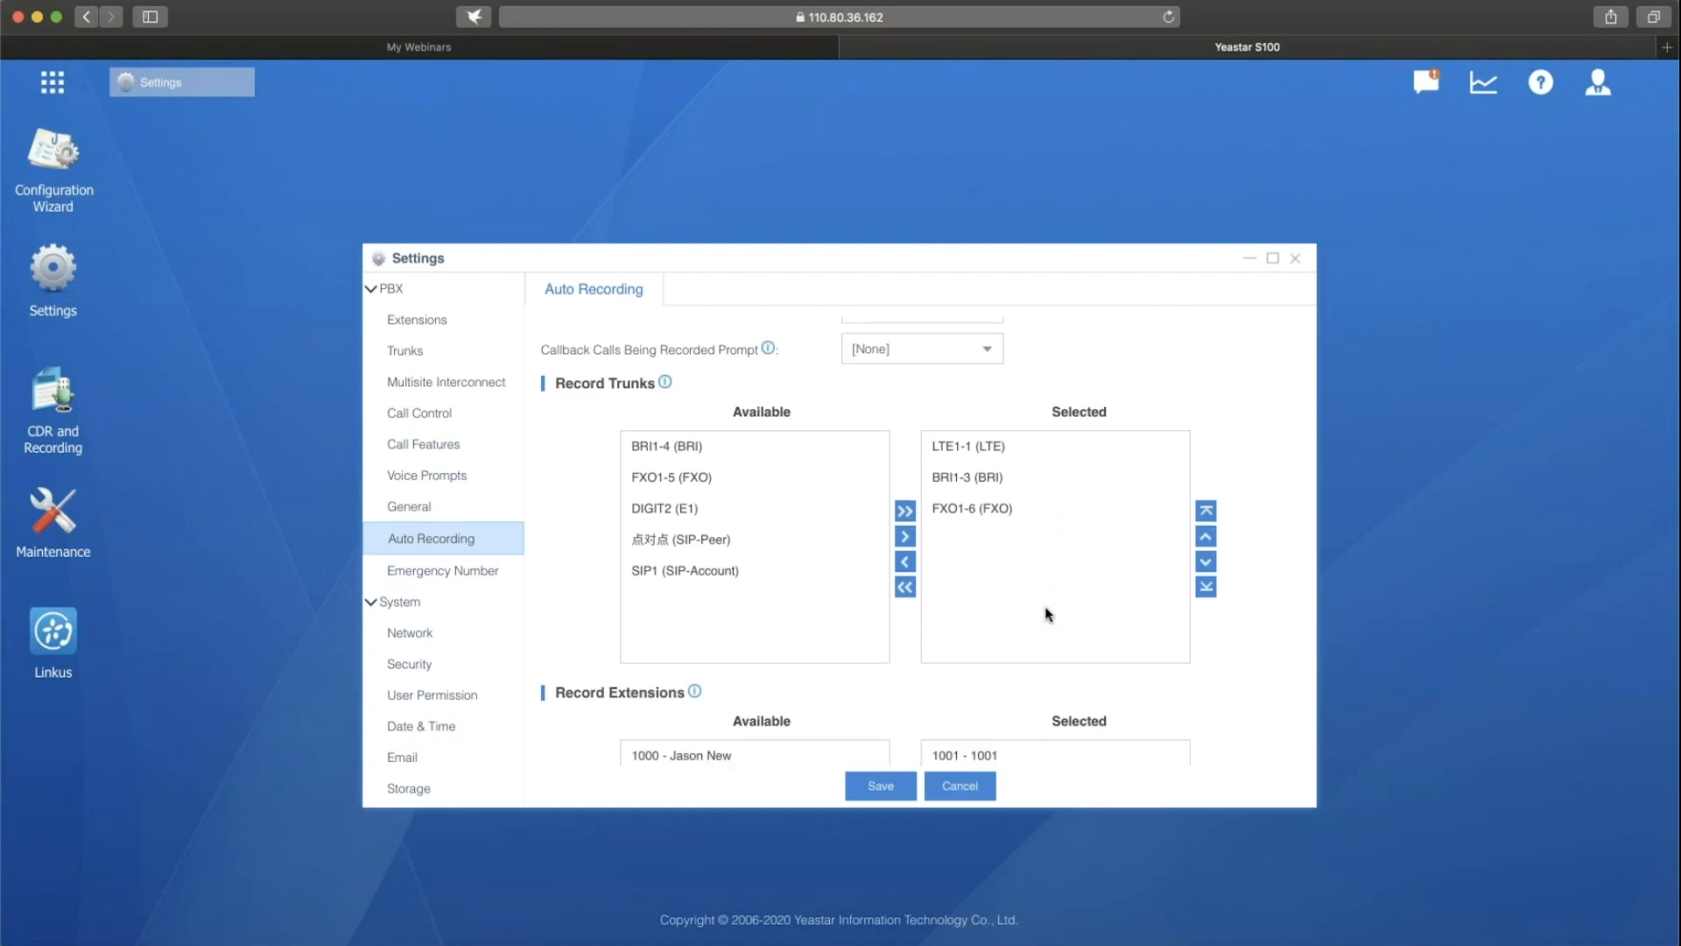
{"action": "scroll", "coordinate": [1033, 526], "scroll_direction": "up", "scroll_amount": 3}
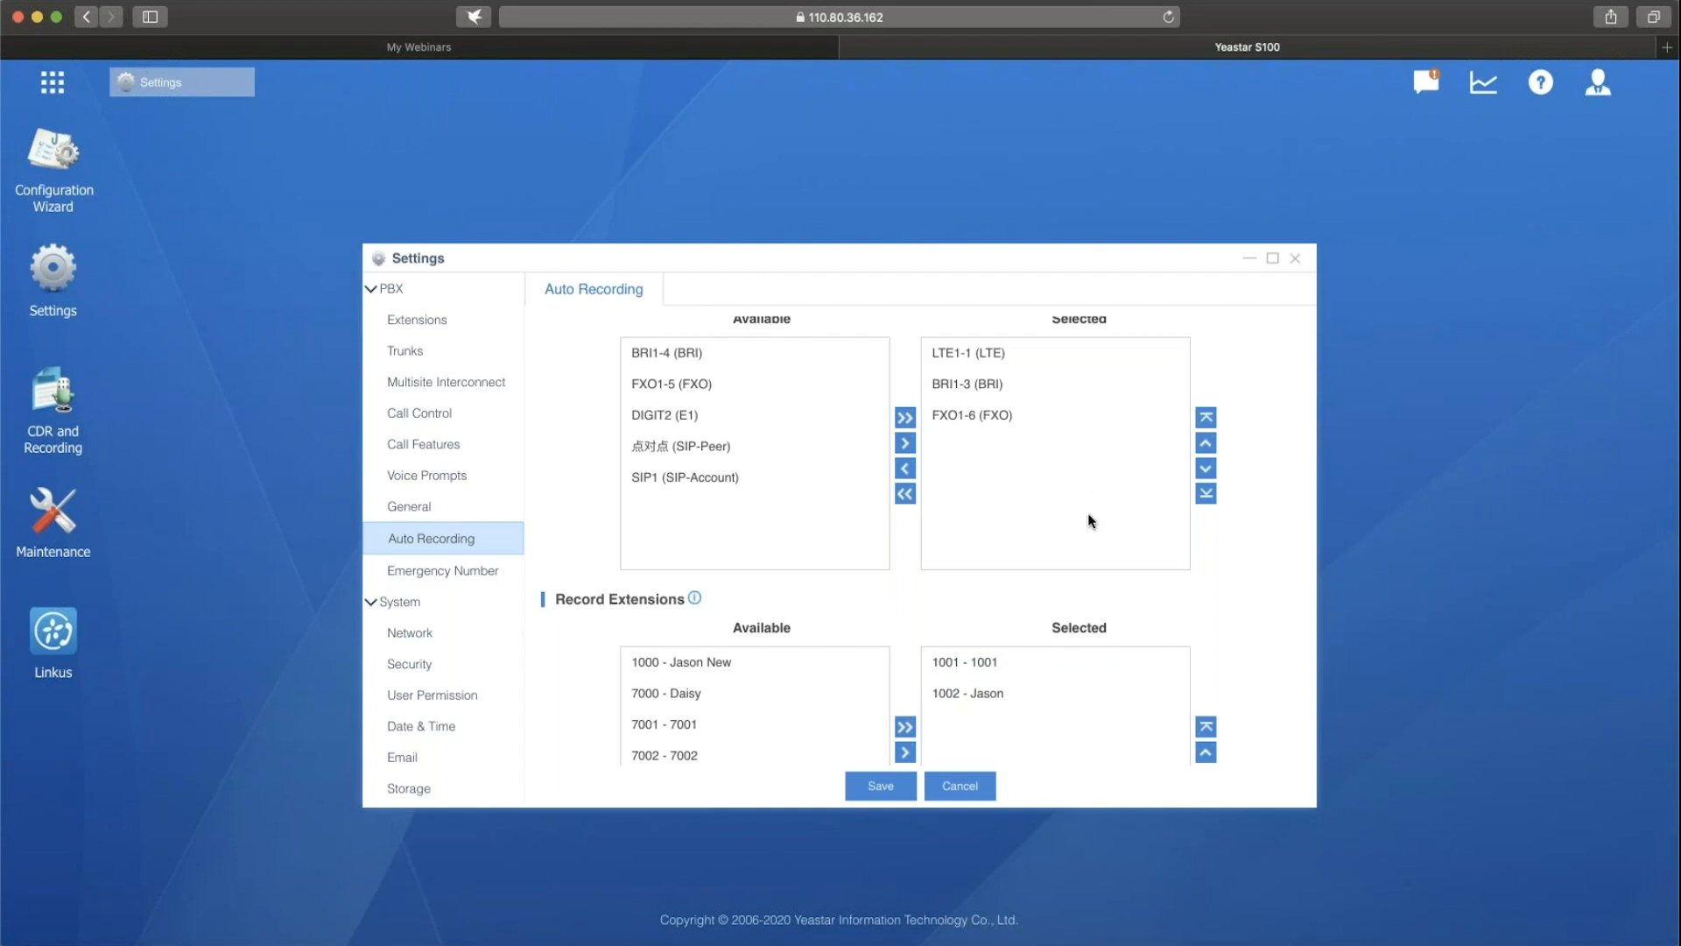
{"action": "scroll", "coordinate": [1074, 524], "scroll_direction": "up", "scroll_amount": 1}
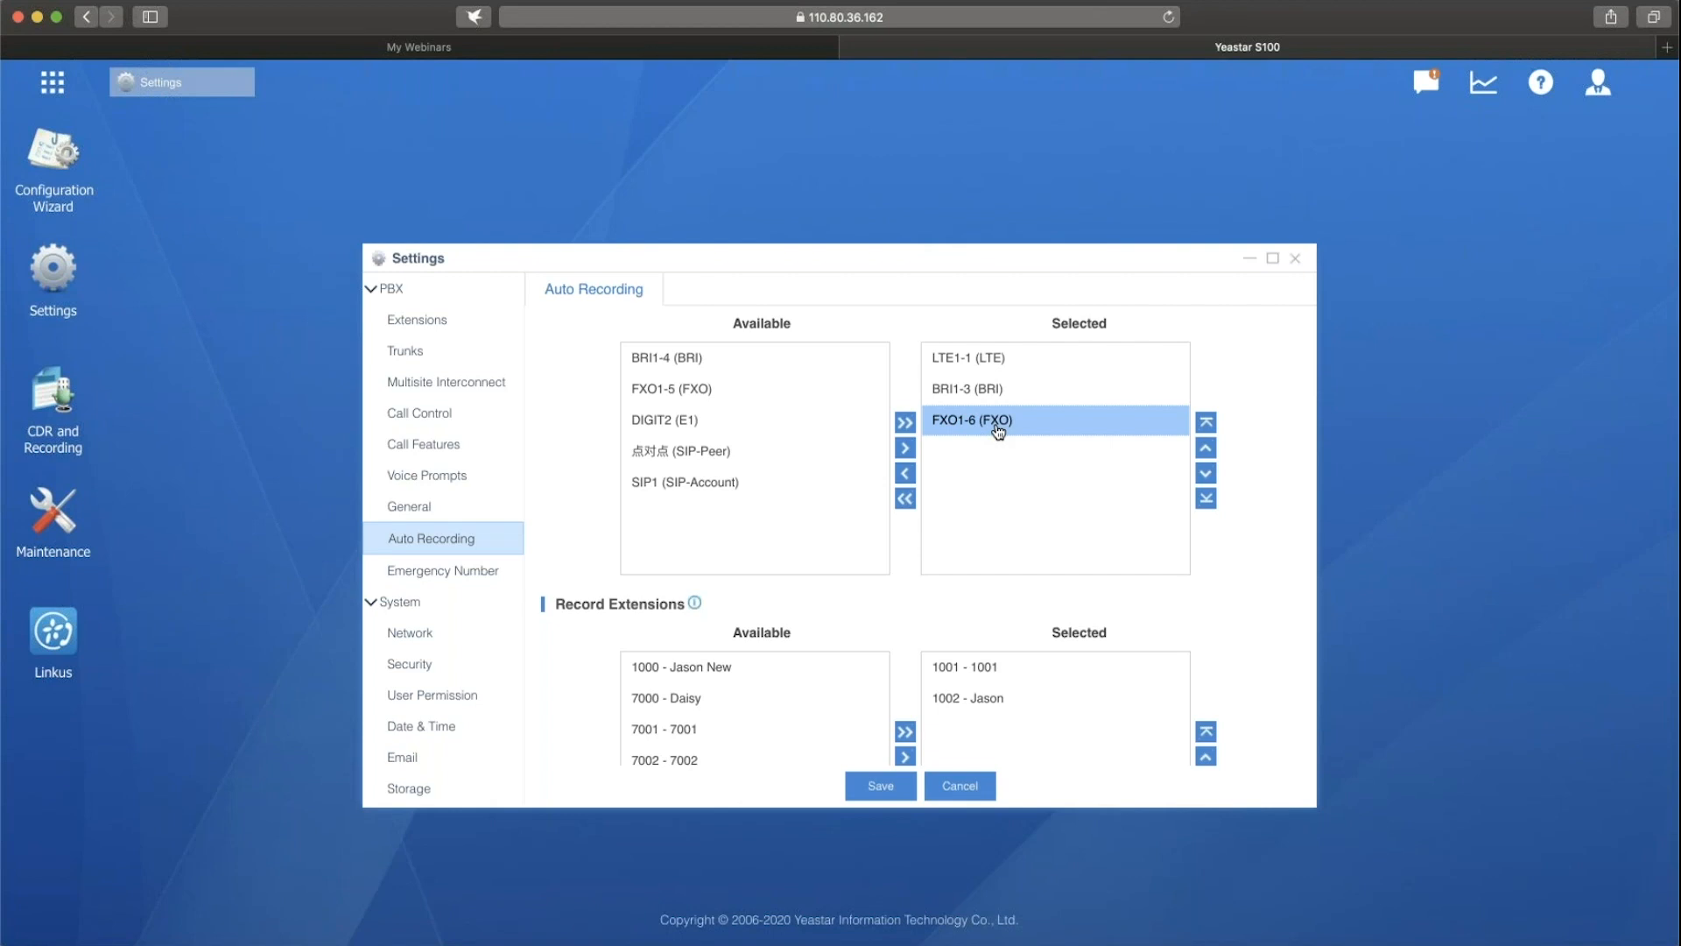
{"action": "scroll", "coordinate": [1075, 496], "scroll_direction": "down", "scroll_amount": 5}
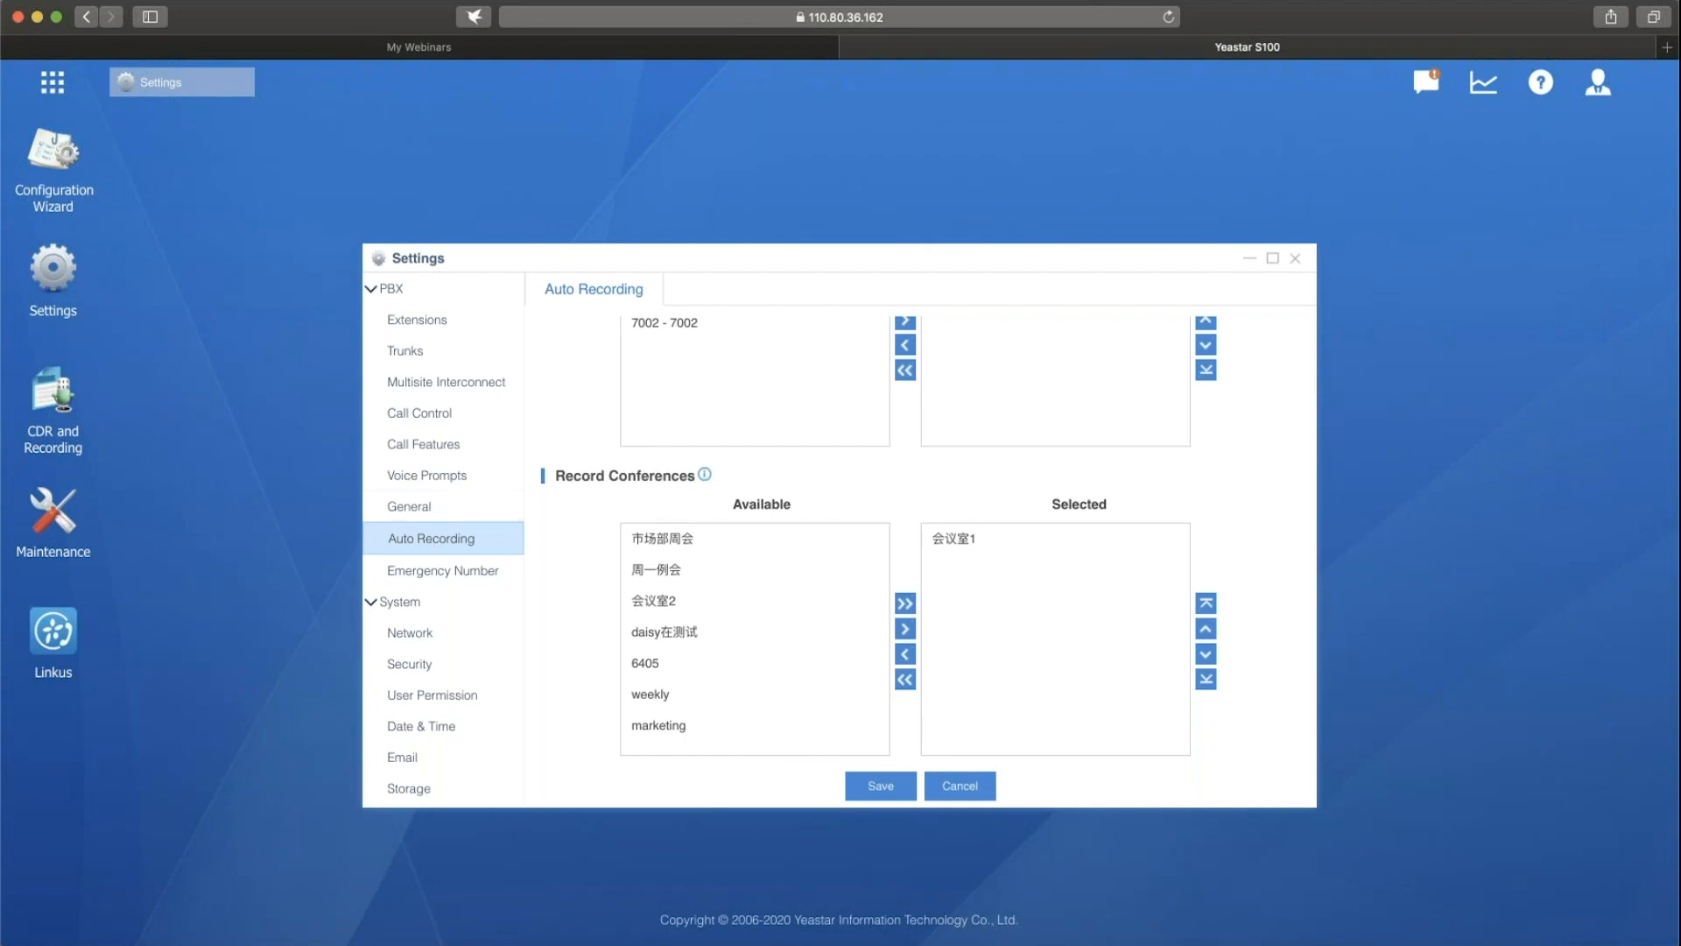
Delete the user permission entry for extension 1000.
{"action": "left_click", "coordinate": [490, 695]}
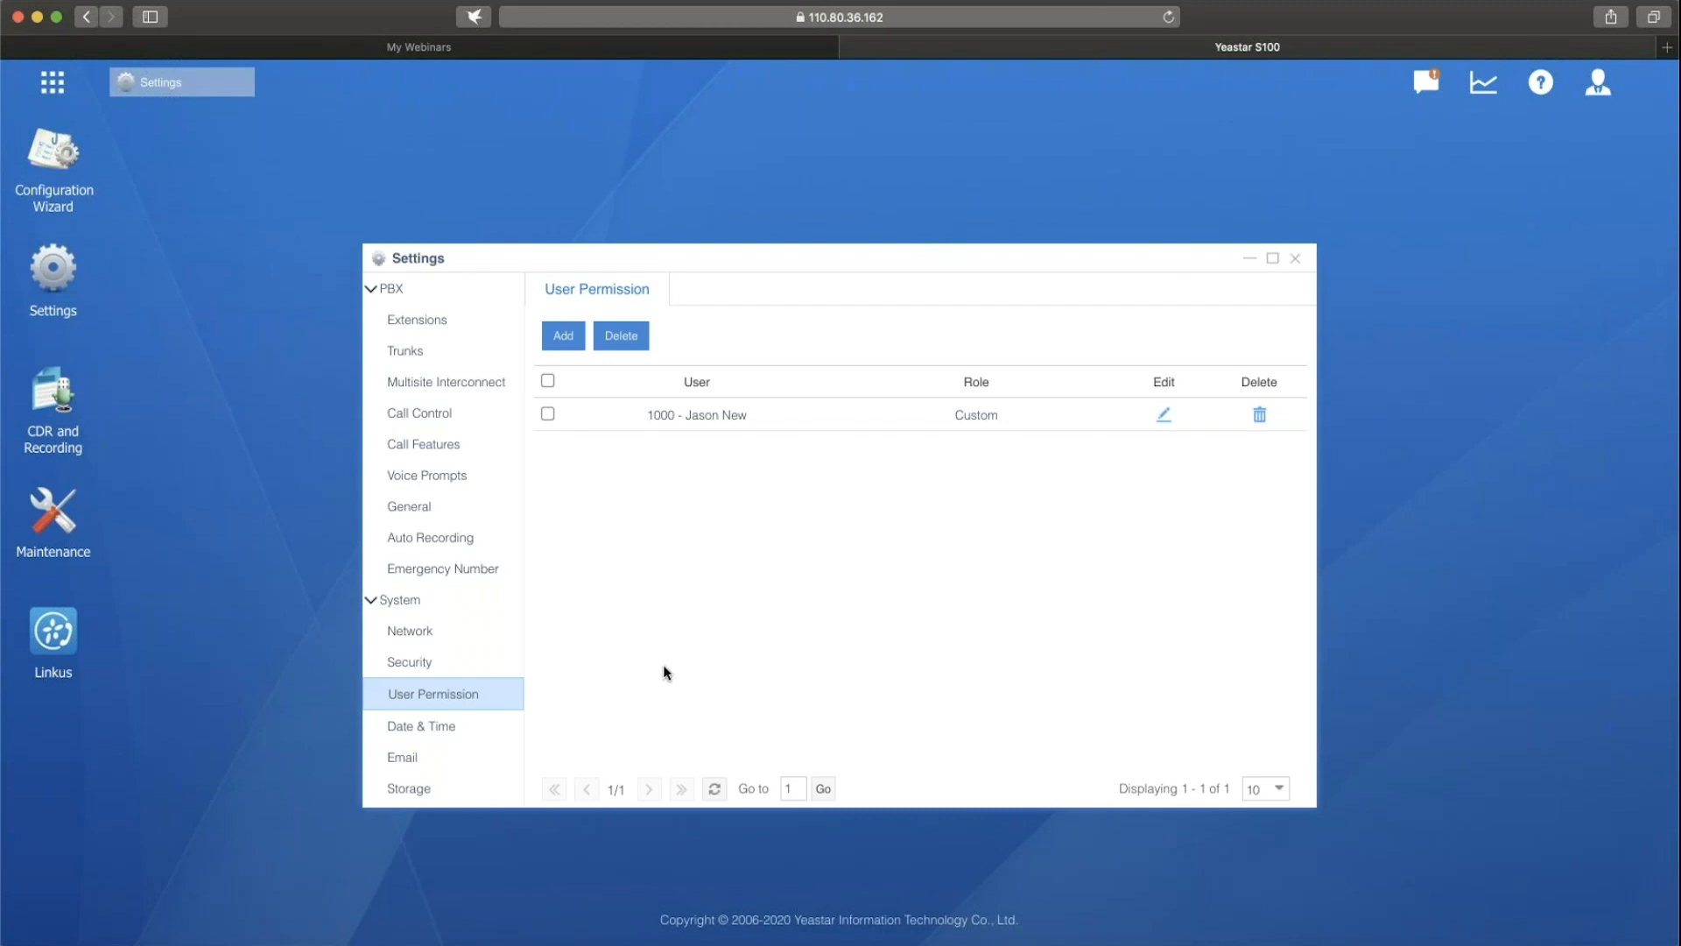
{"action": "left_click", "coordinate": [1259, 414]}
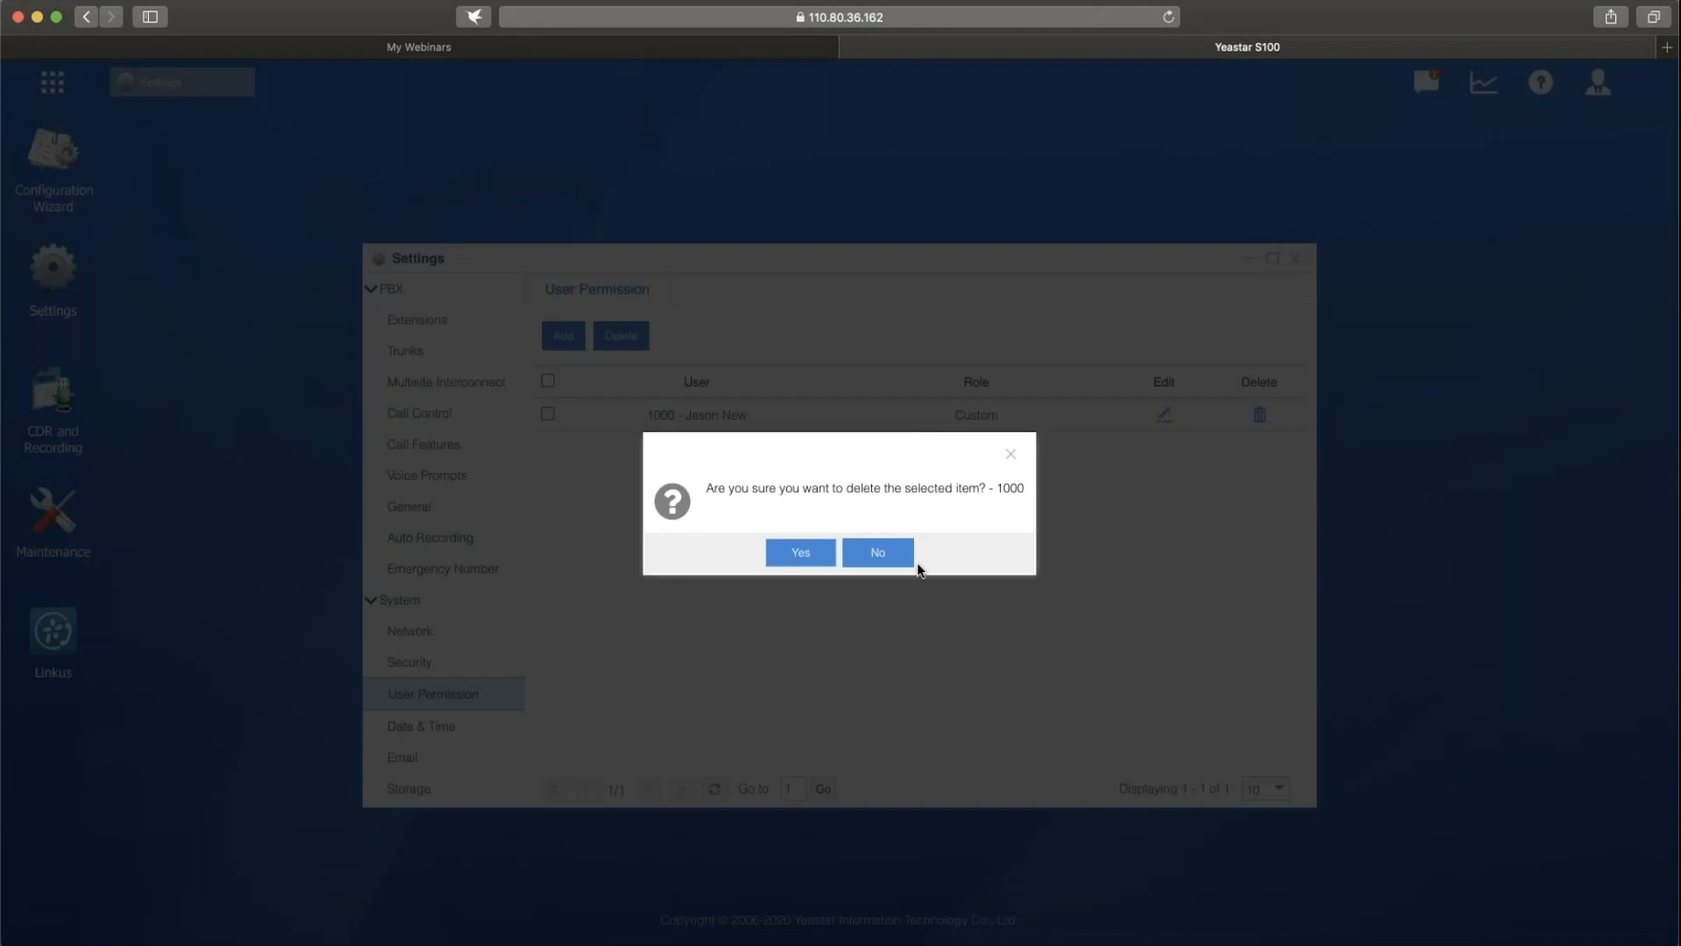
{"action": "left_click", "coordinate": [801, 552]}
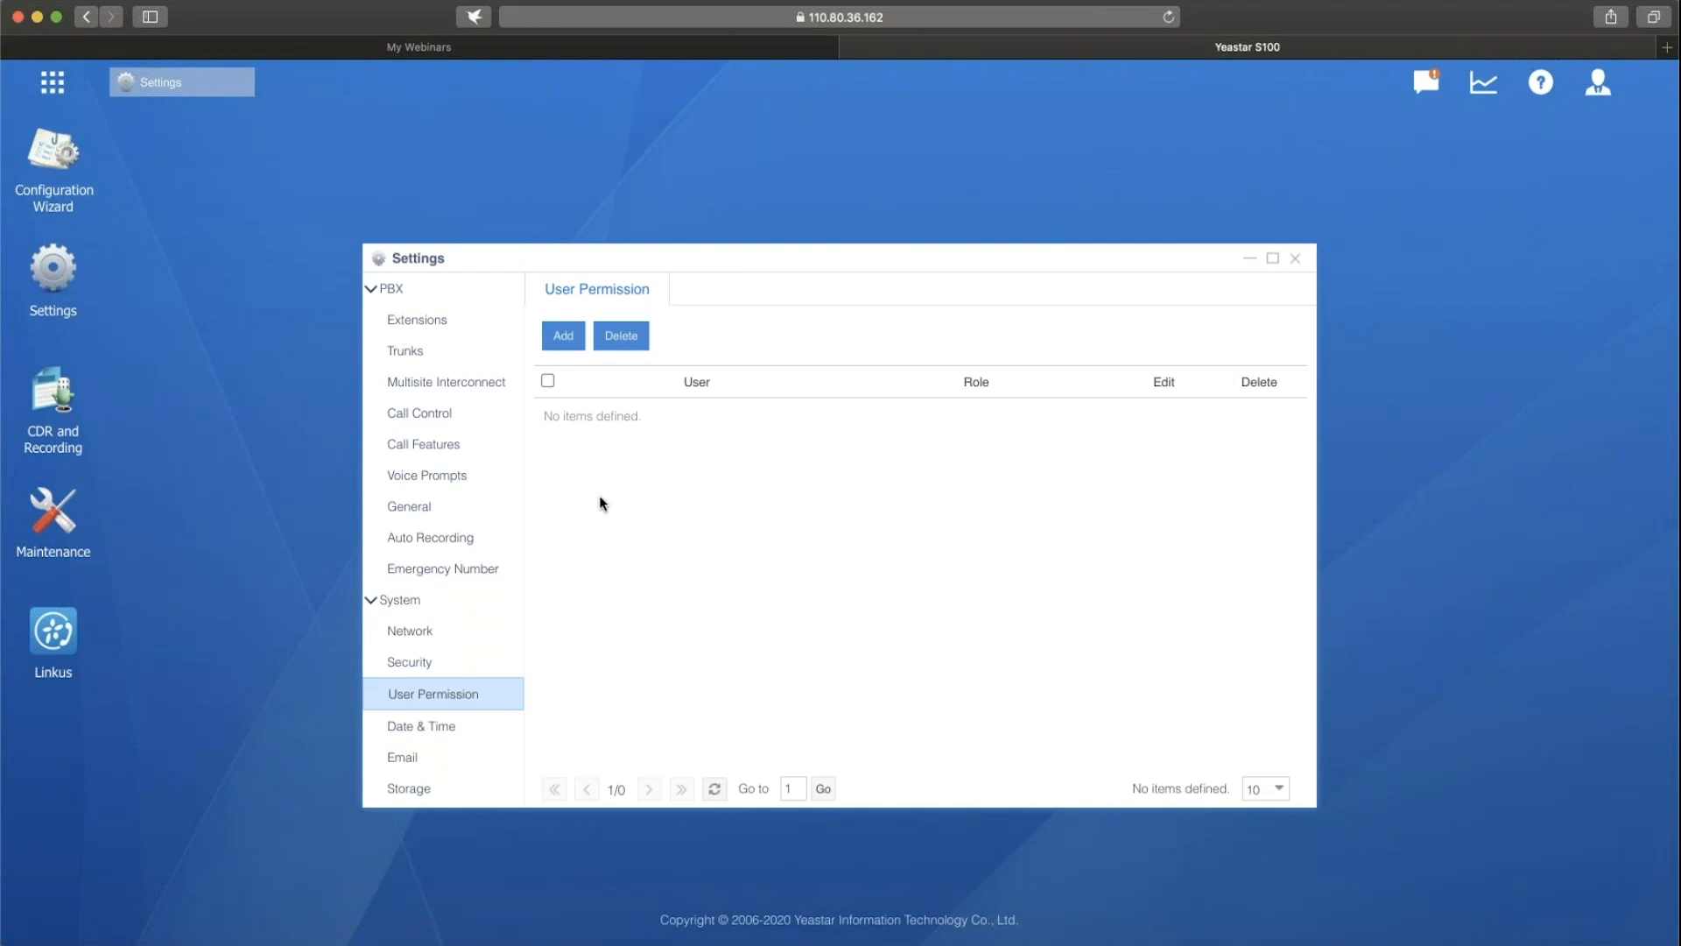
Try to add an Administrator privilege for extension 1000, reload the page and reopen the user permission list.
{"action": "left_click", "coordinate": [561, 339]}
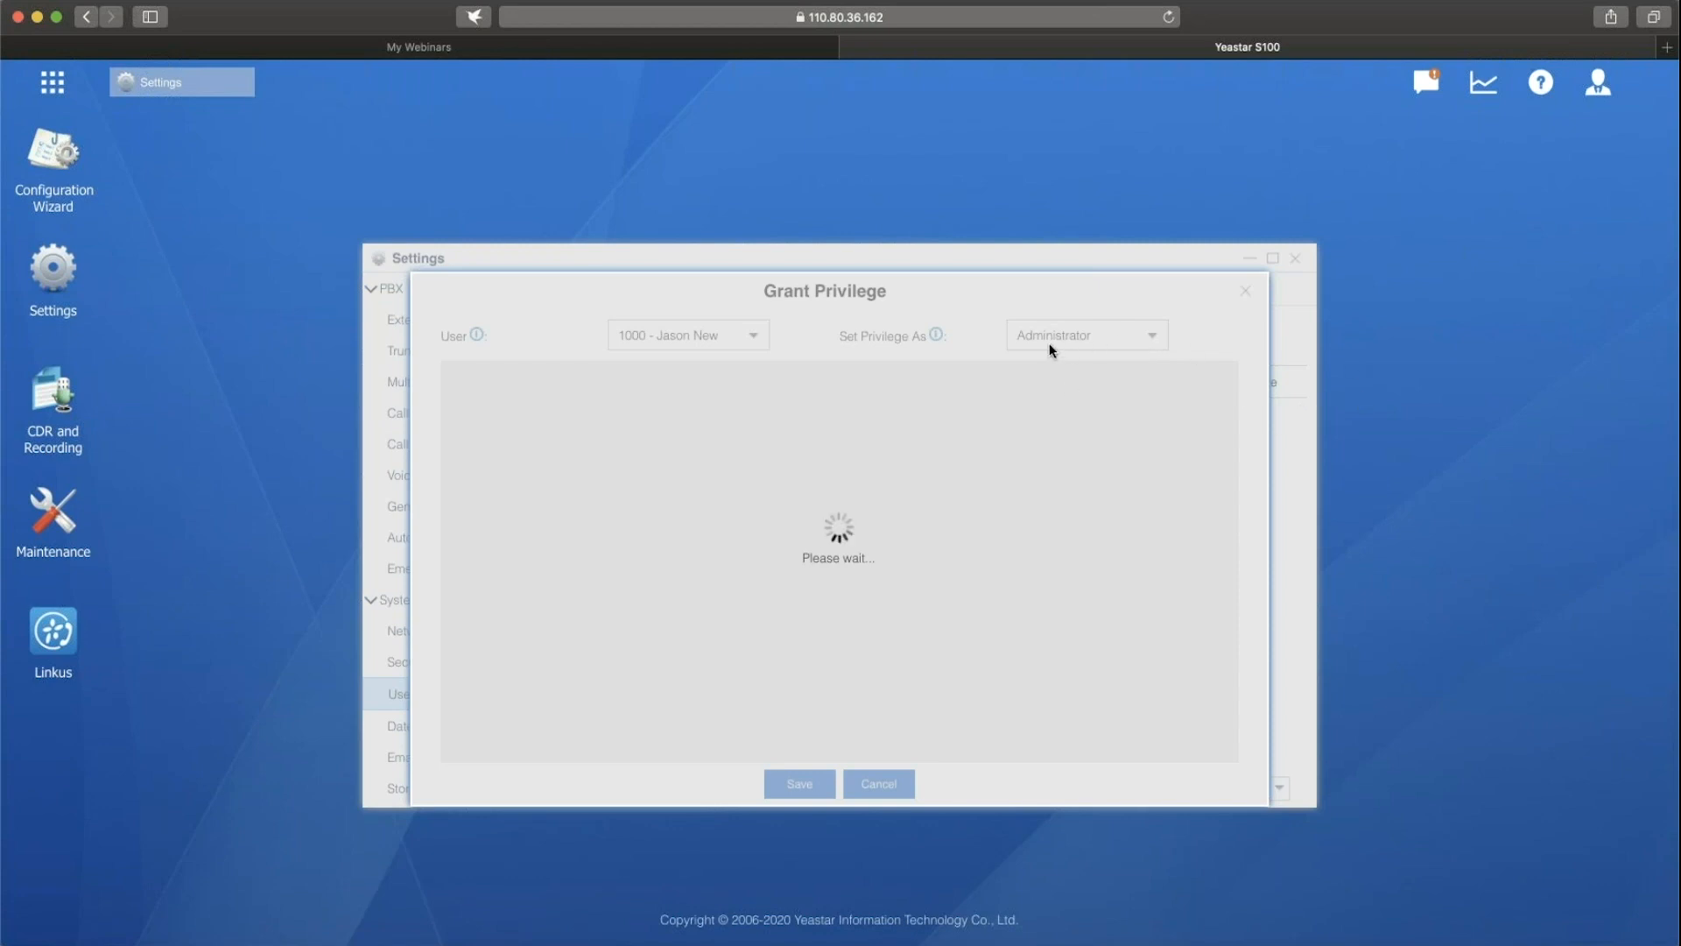
{"action": "left_click", "coordinate": [1171, 17]}
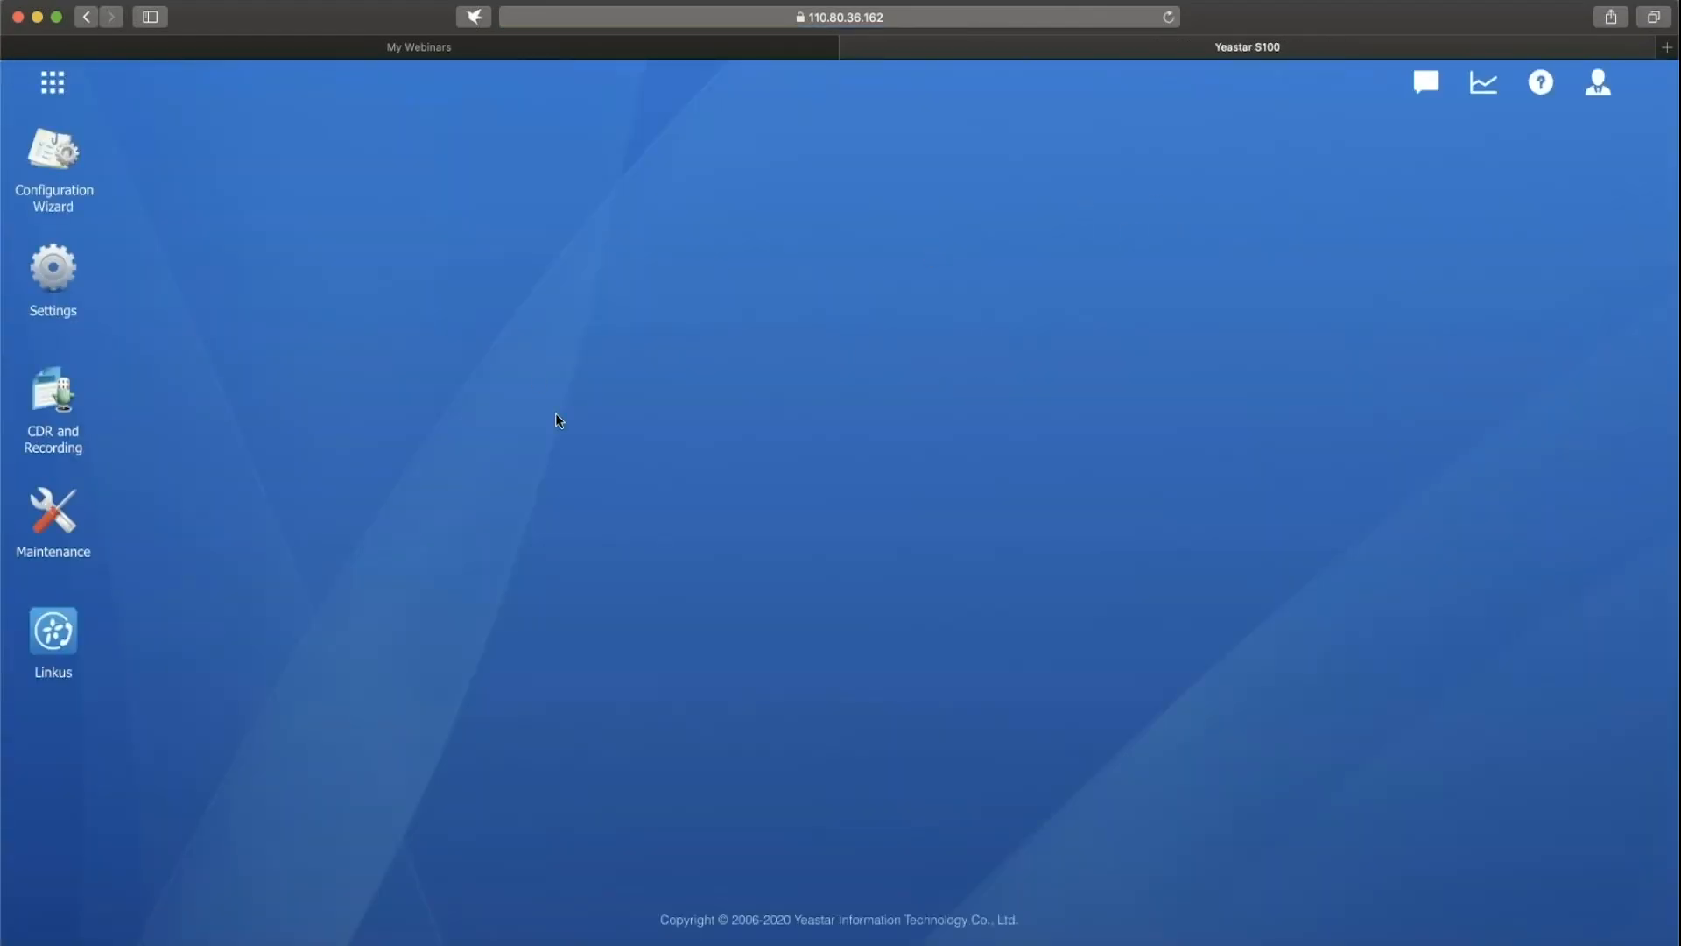
{"action": "left_click", "coordinate": [61, 286]}
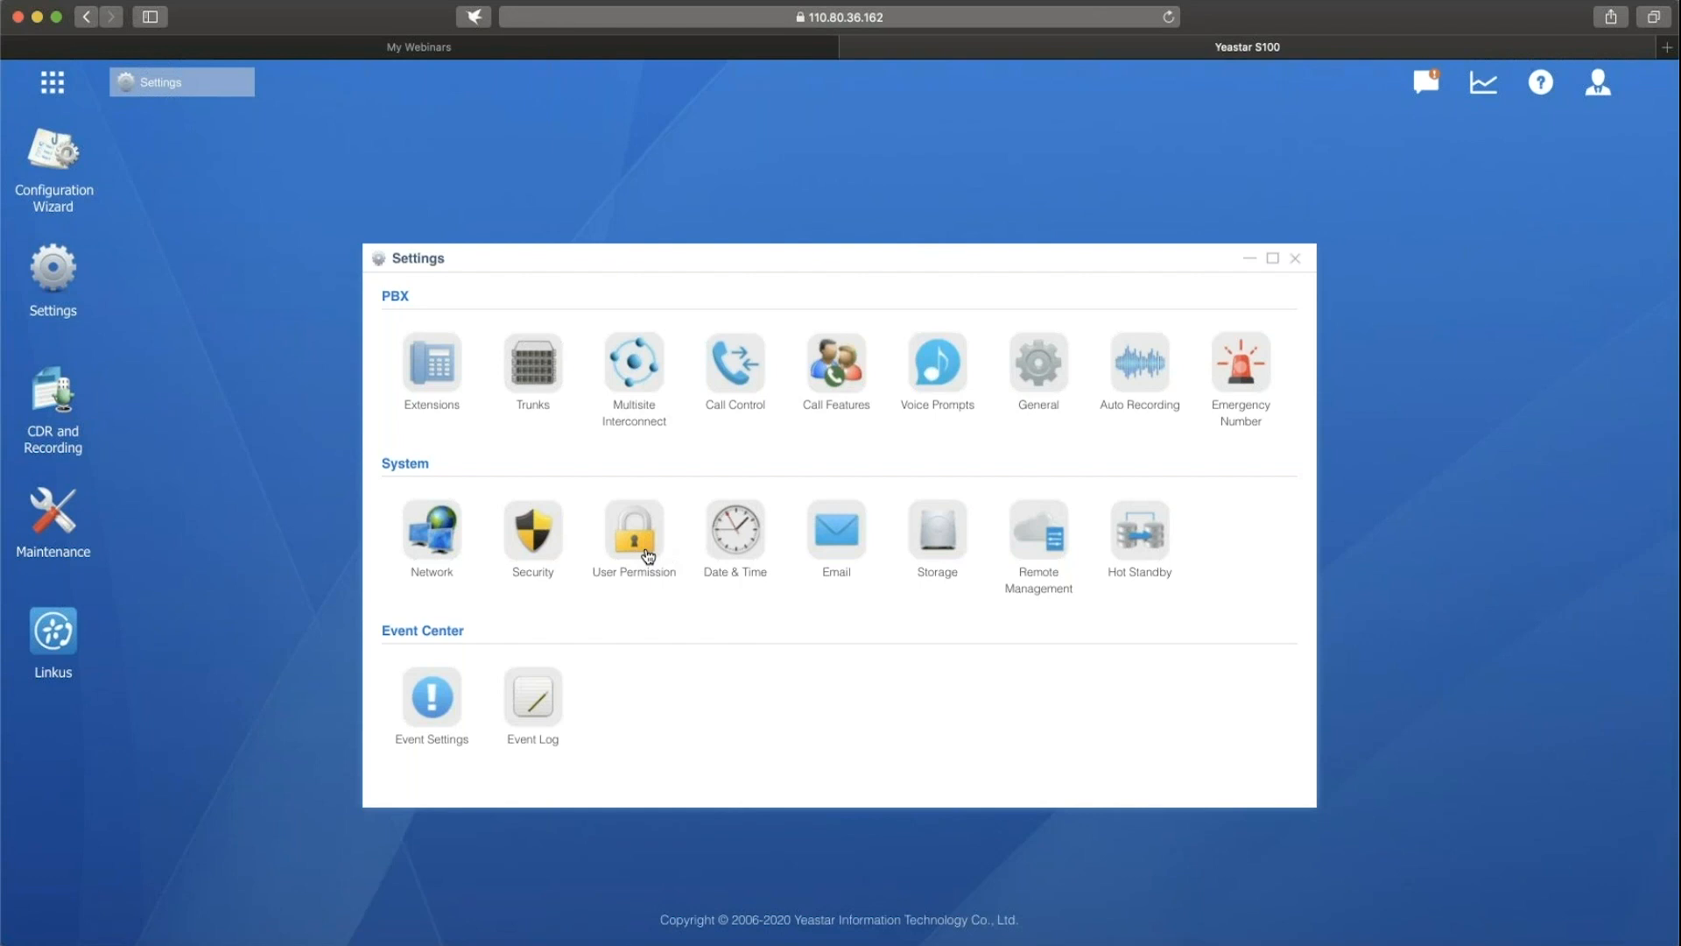
{"action": "left_click", "coordinate": [647, 557]}
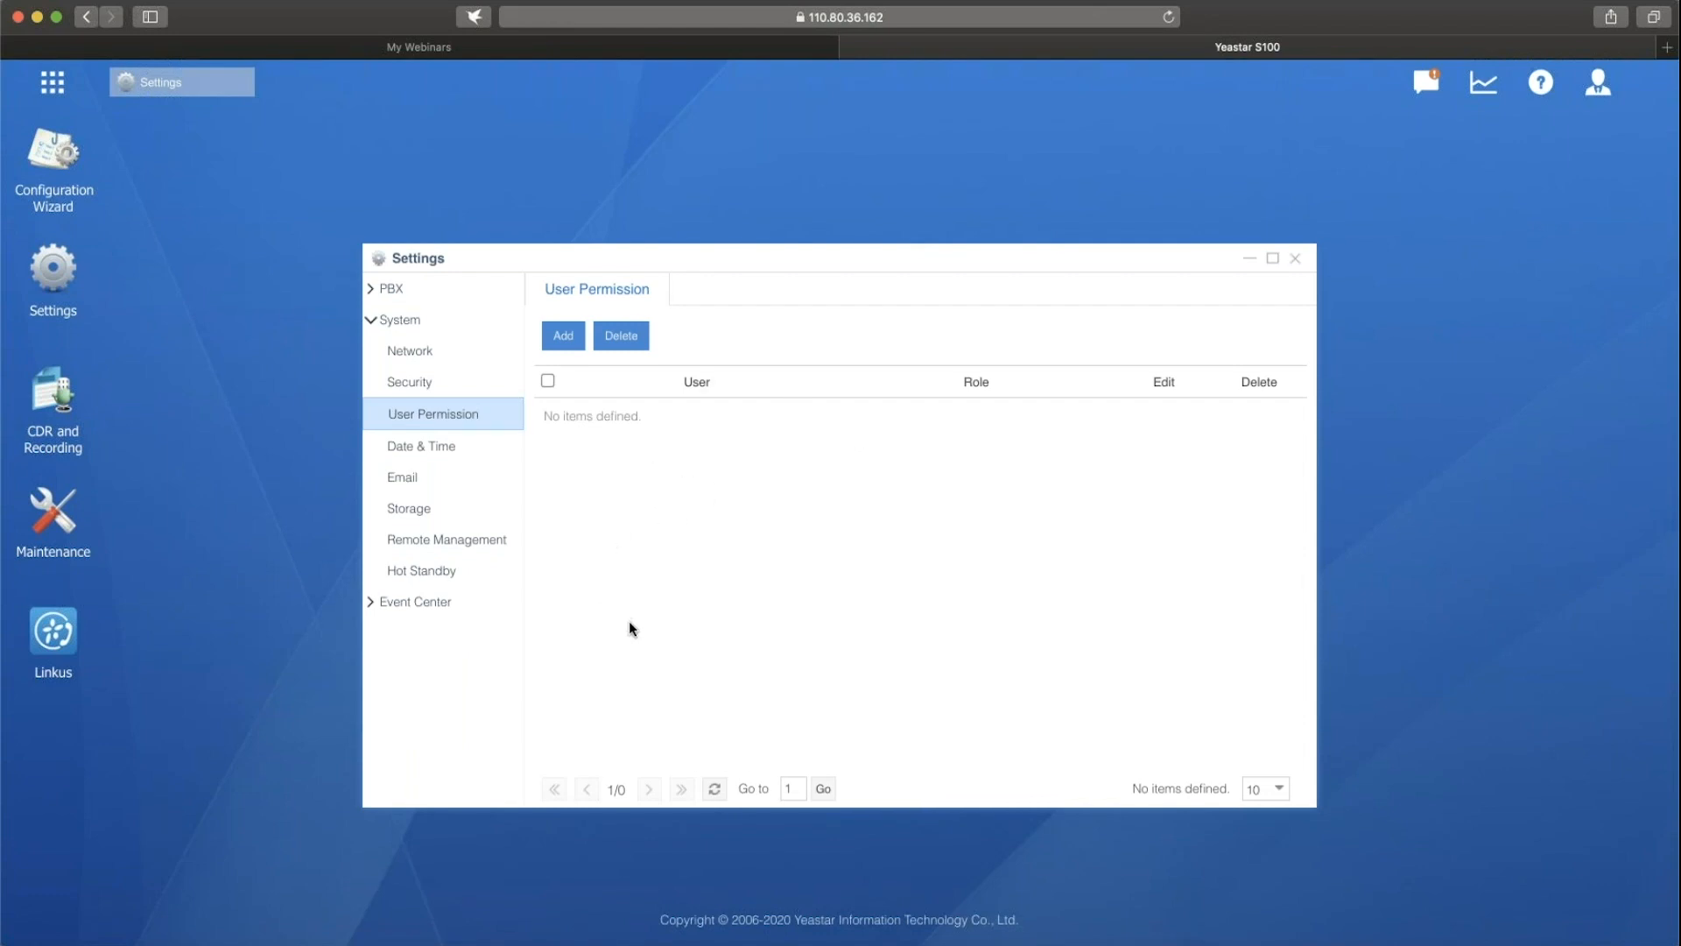
Try to enable Hot Standby in the system settings.
{"action": "left_click", "coordinate": [415, 571]}
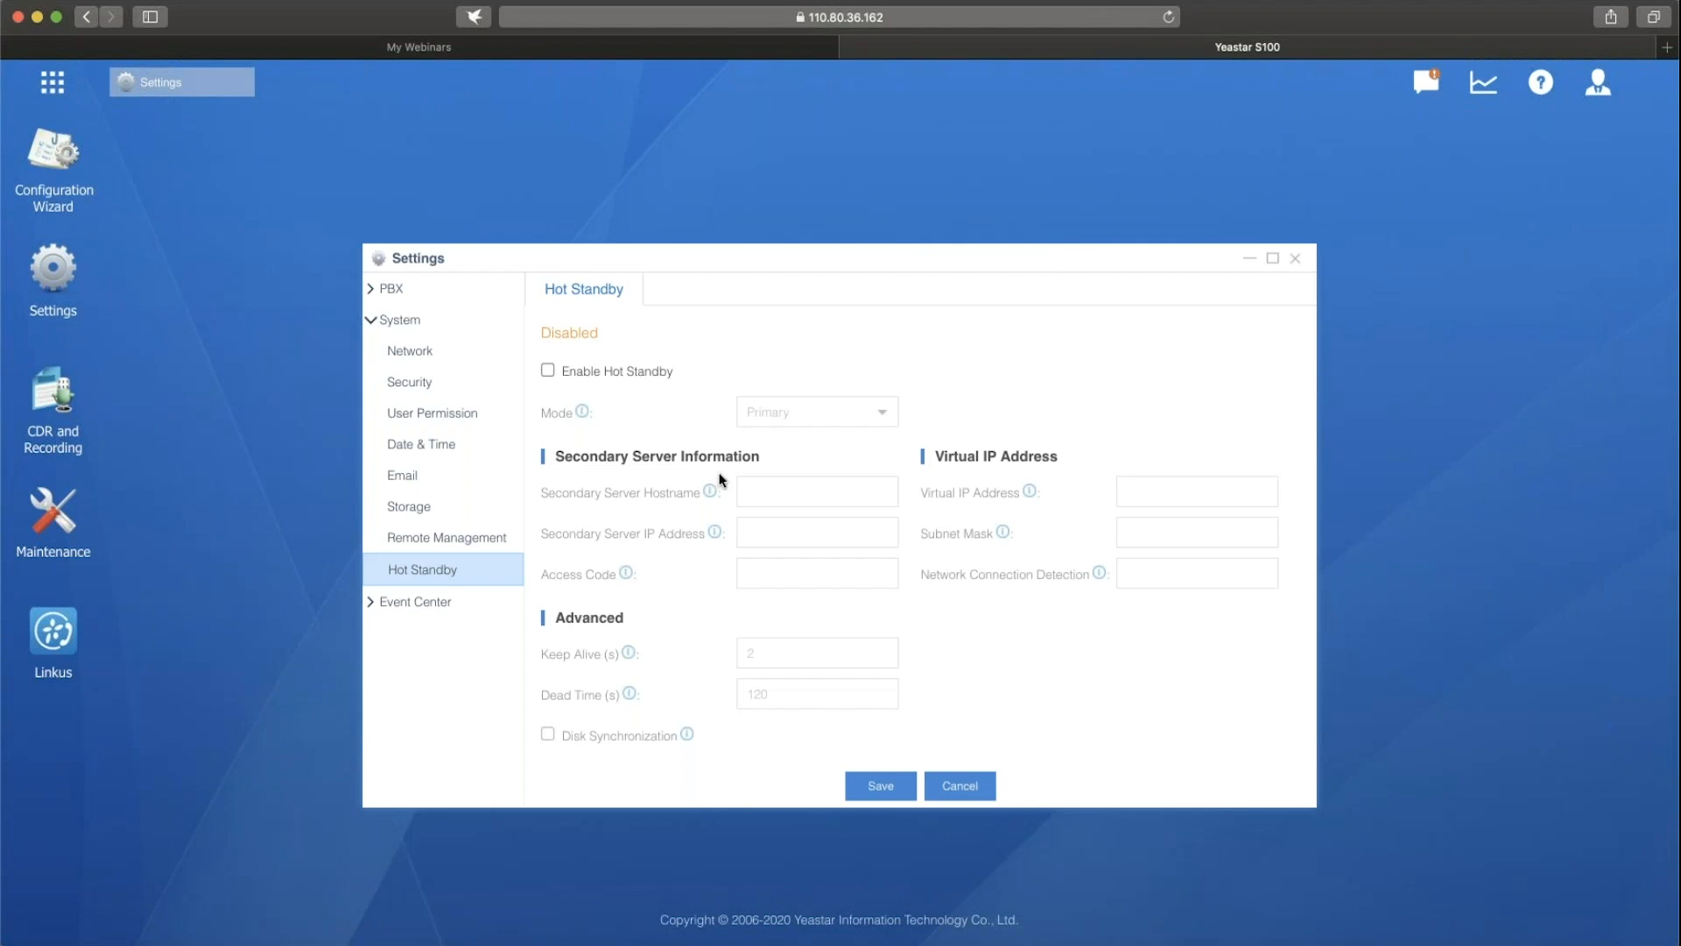
{"action": "left_click", "coordinate": [548, 370]}
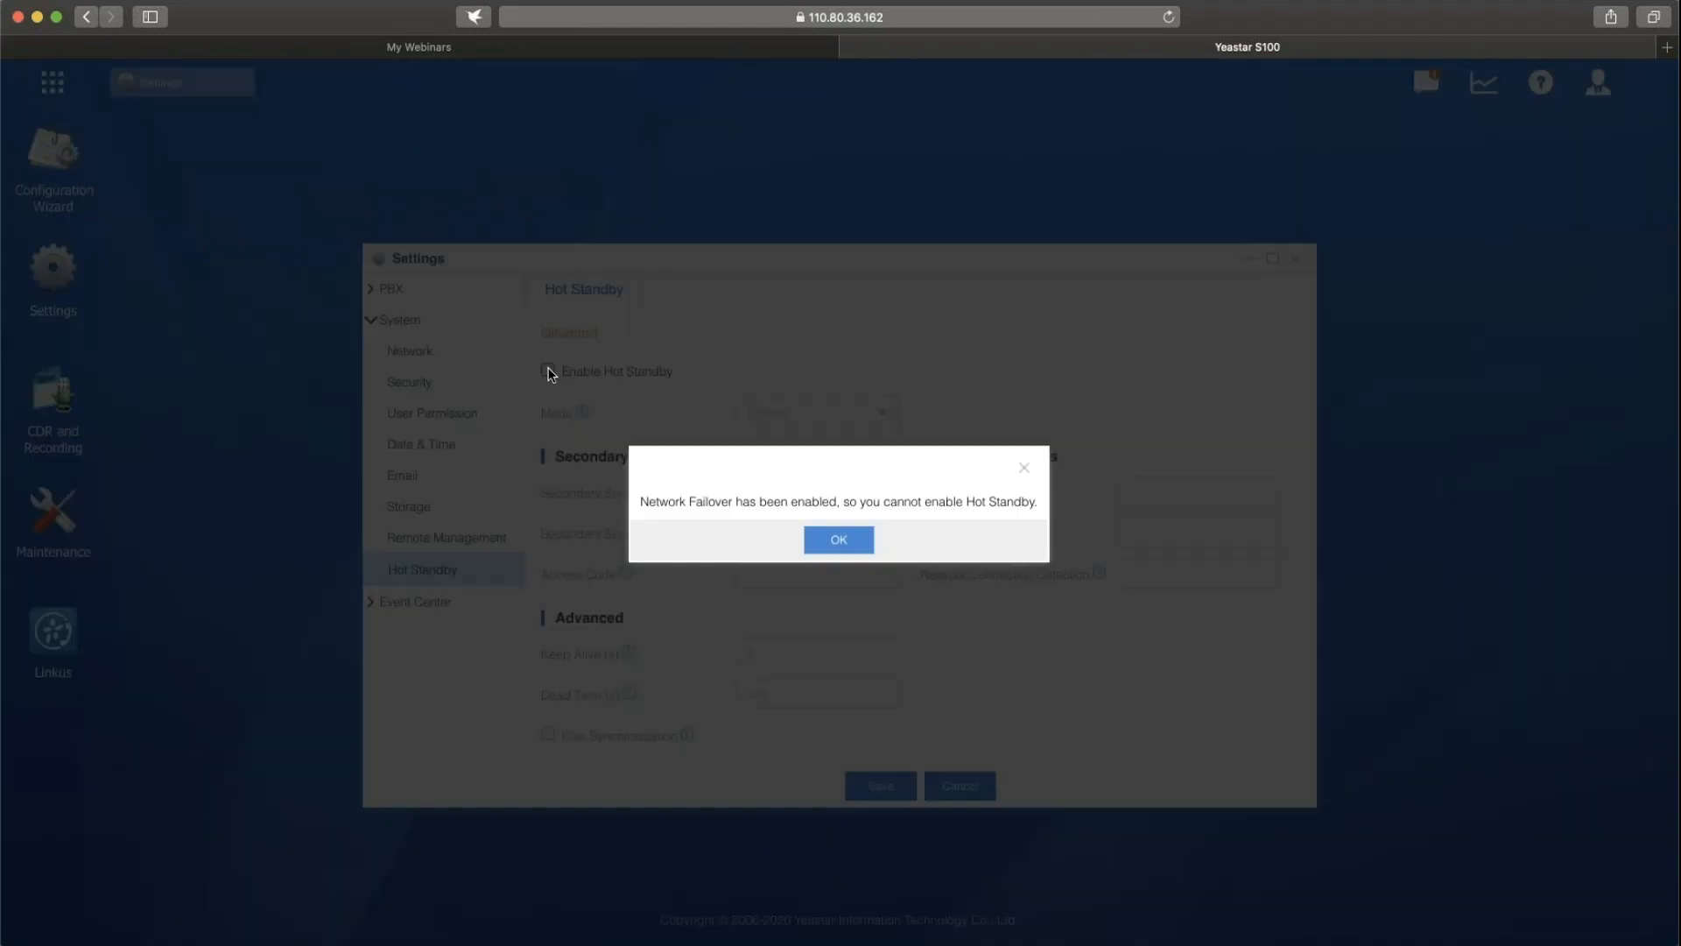
{"action": "left_click", "coordinate": [838, 541]}
Set the Cellular Network option to Never without saving and try to enable Hot Standby again.
{"action": "left_click", "coordinate": [417, 354]}
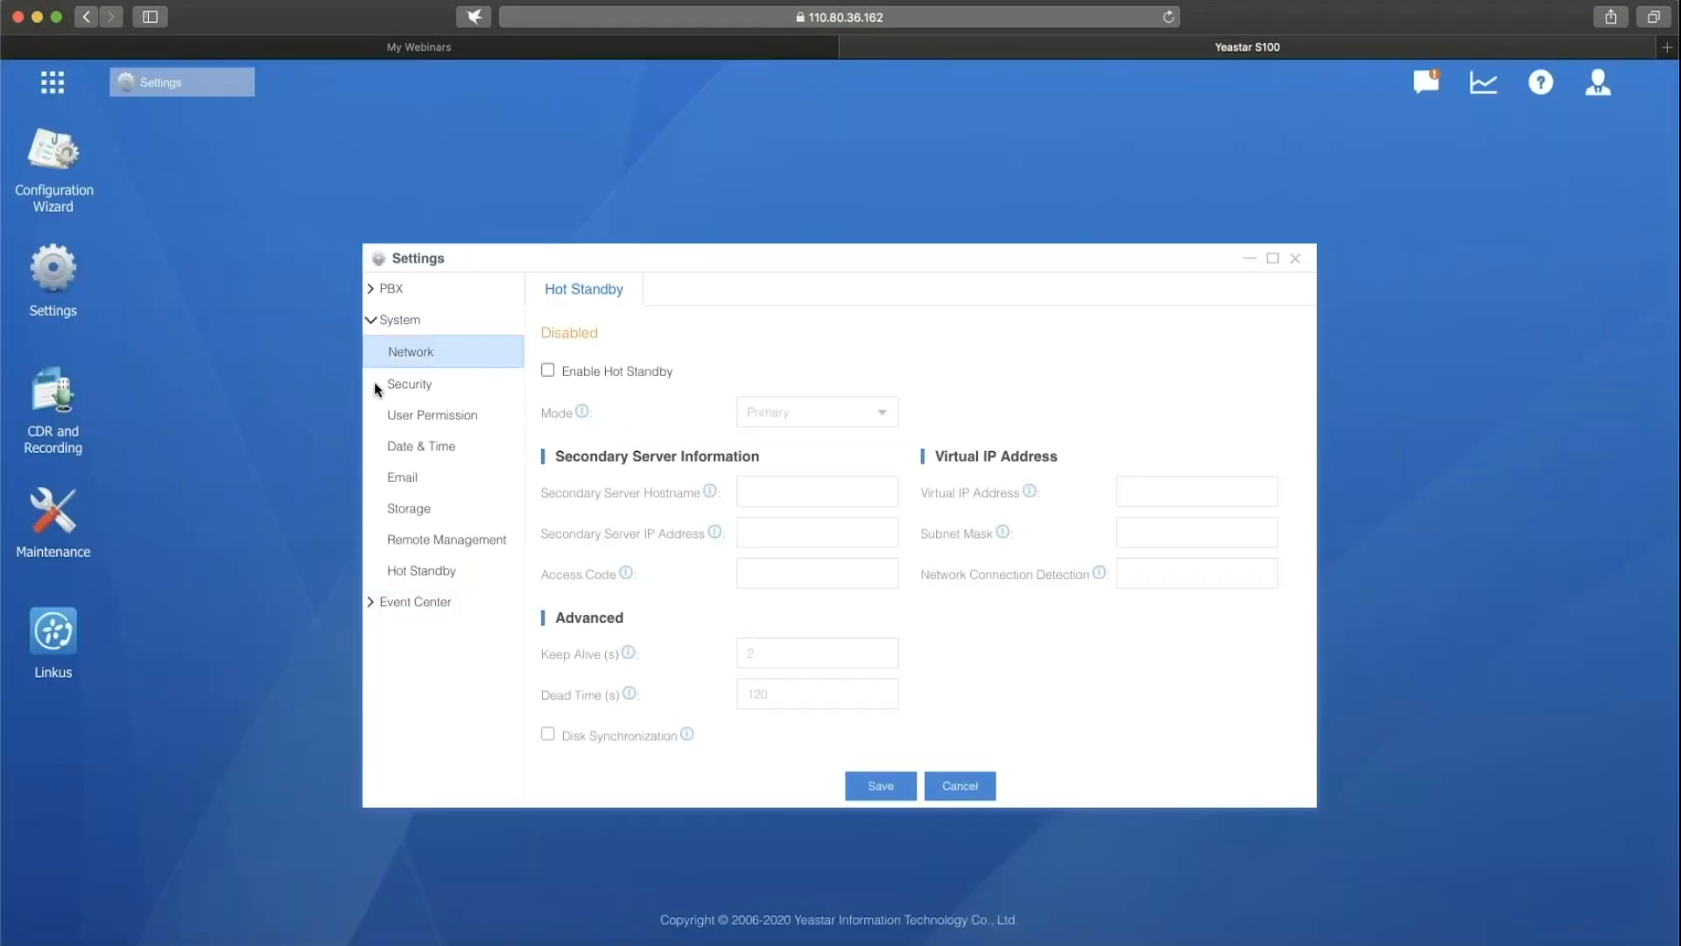
{"action": "left_click", "coordinate": [831, 425]}
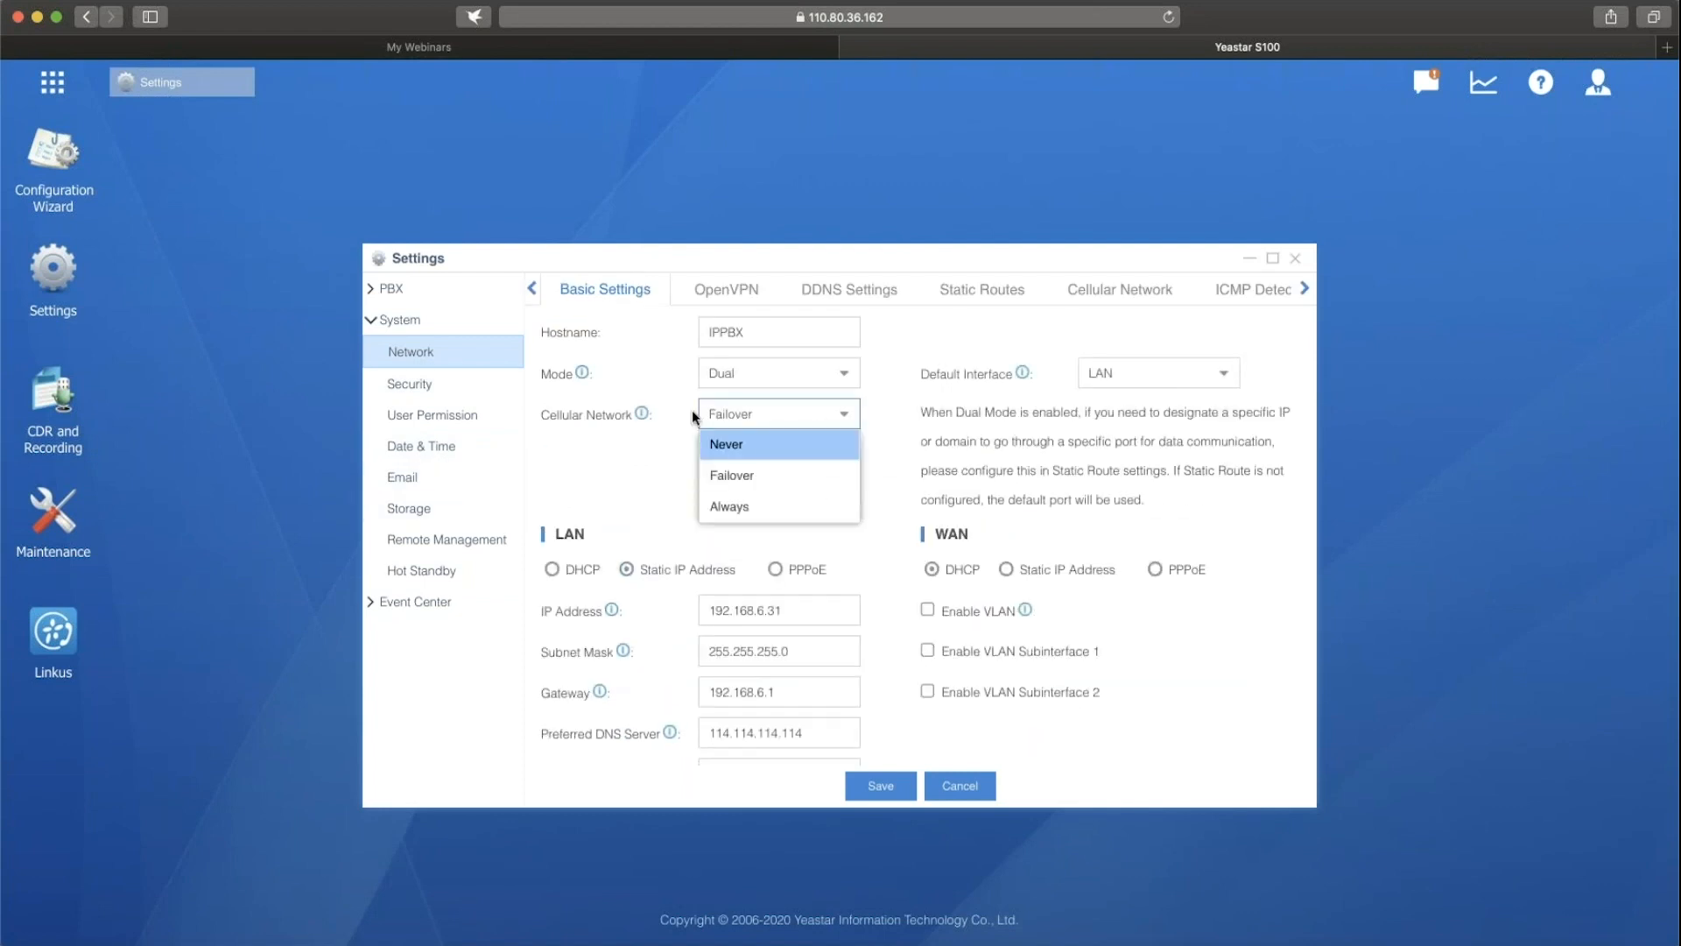
{"action": "left_click", "coordinate": [740, 449]}
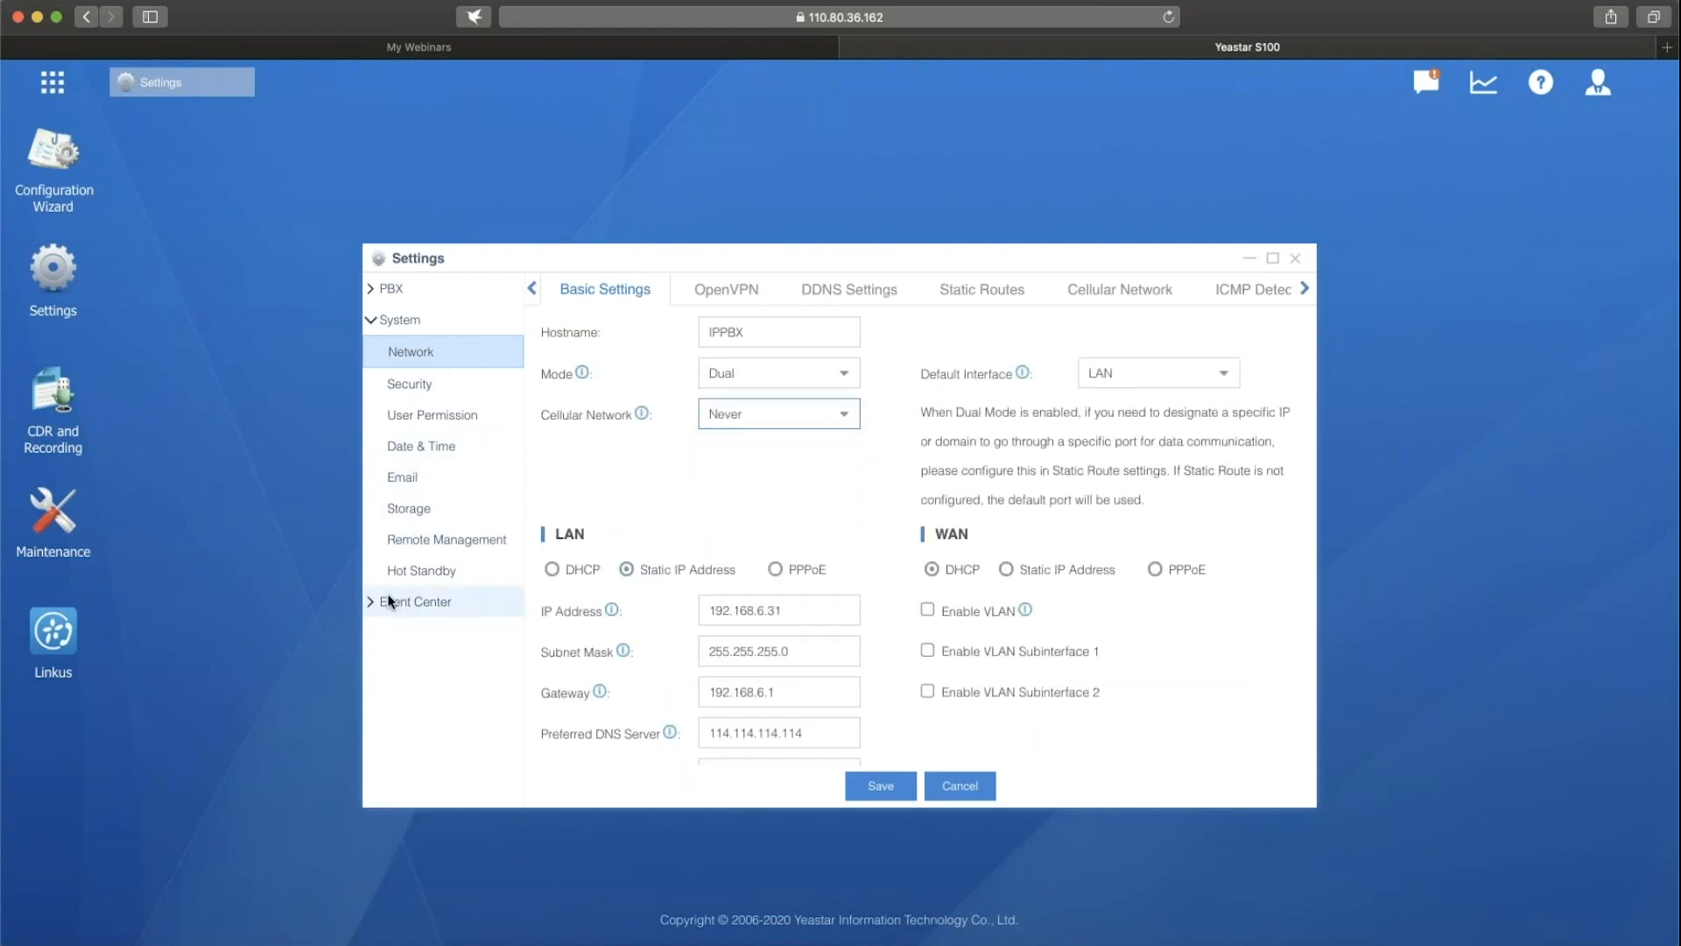
{"action": "left_click", "coordinate": [423, 571]}
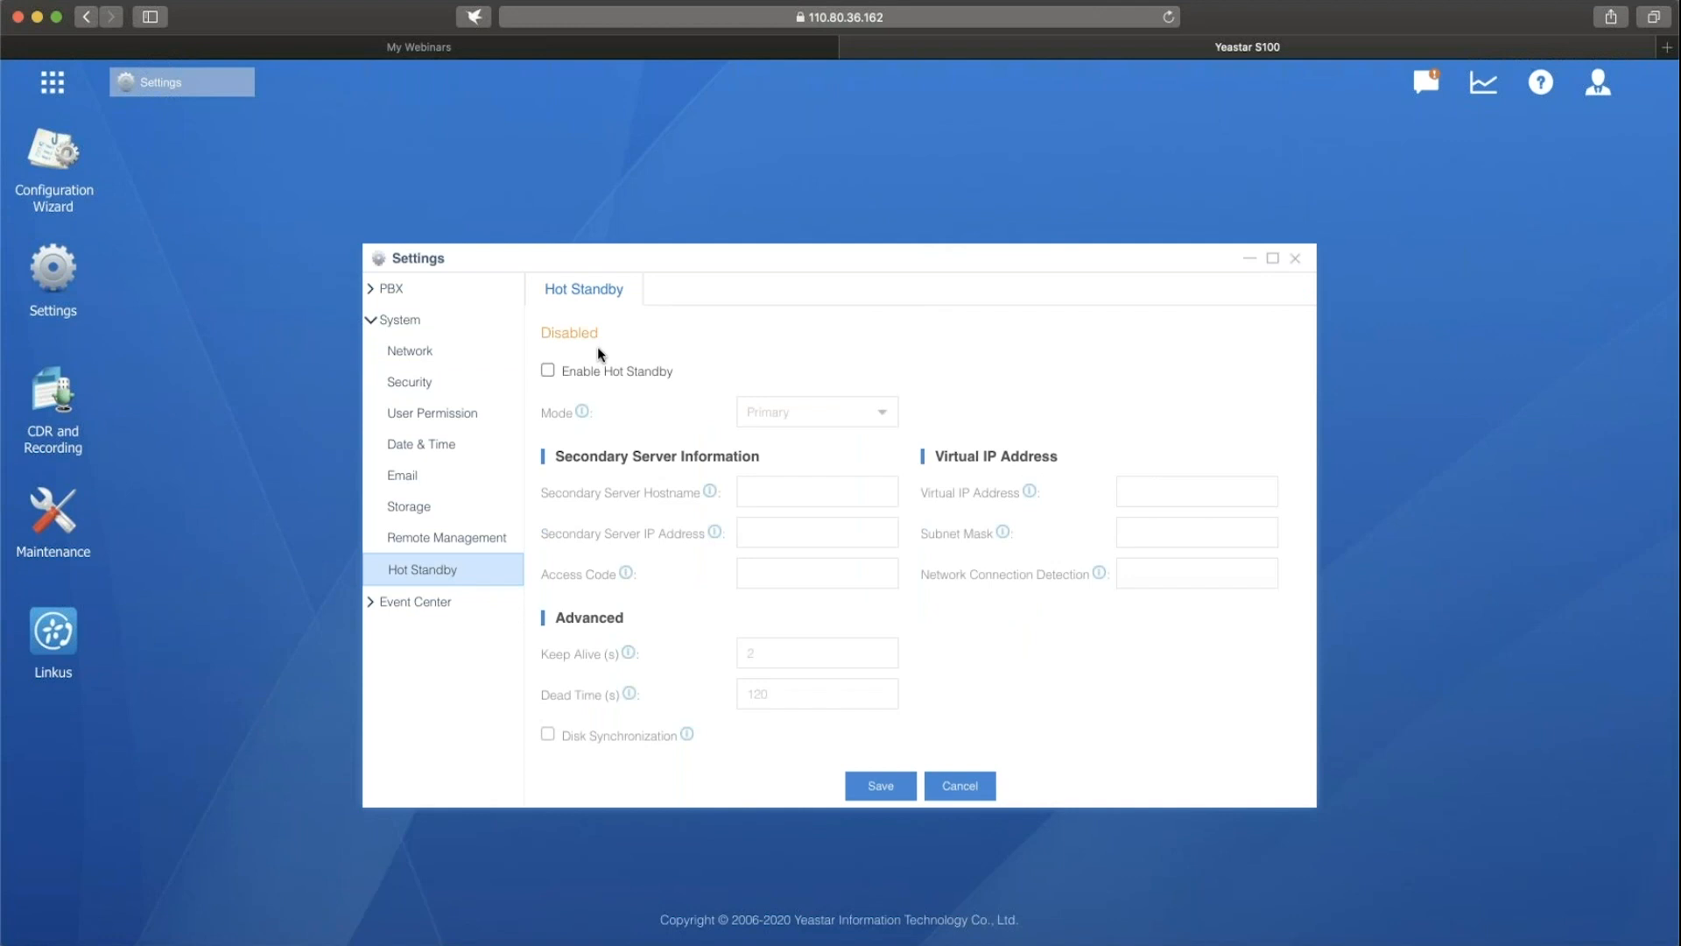
{"action": "left_click", "coordinate": [548, 372]}
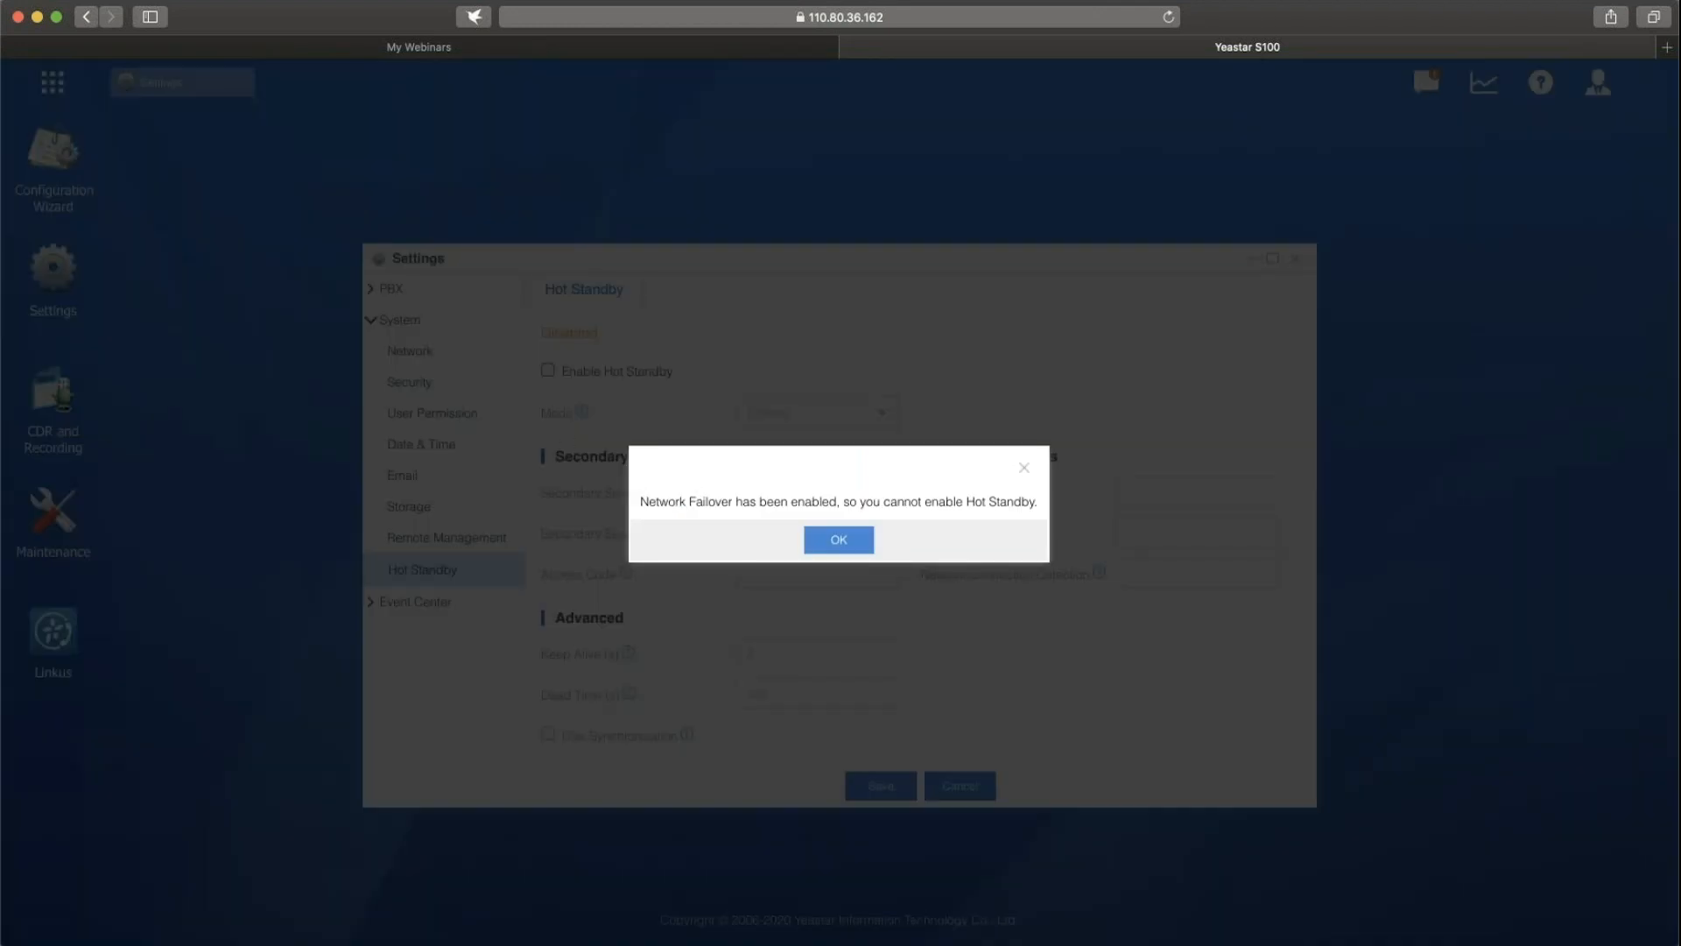
{"action": "left_click", "coordinate": [859, 547]}
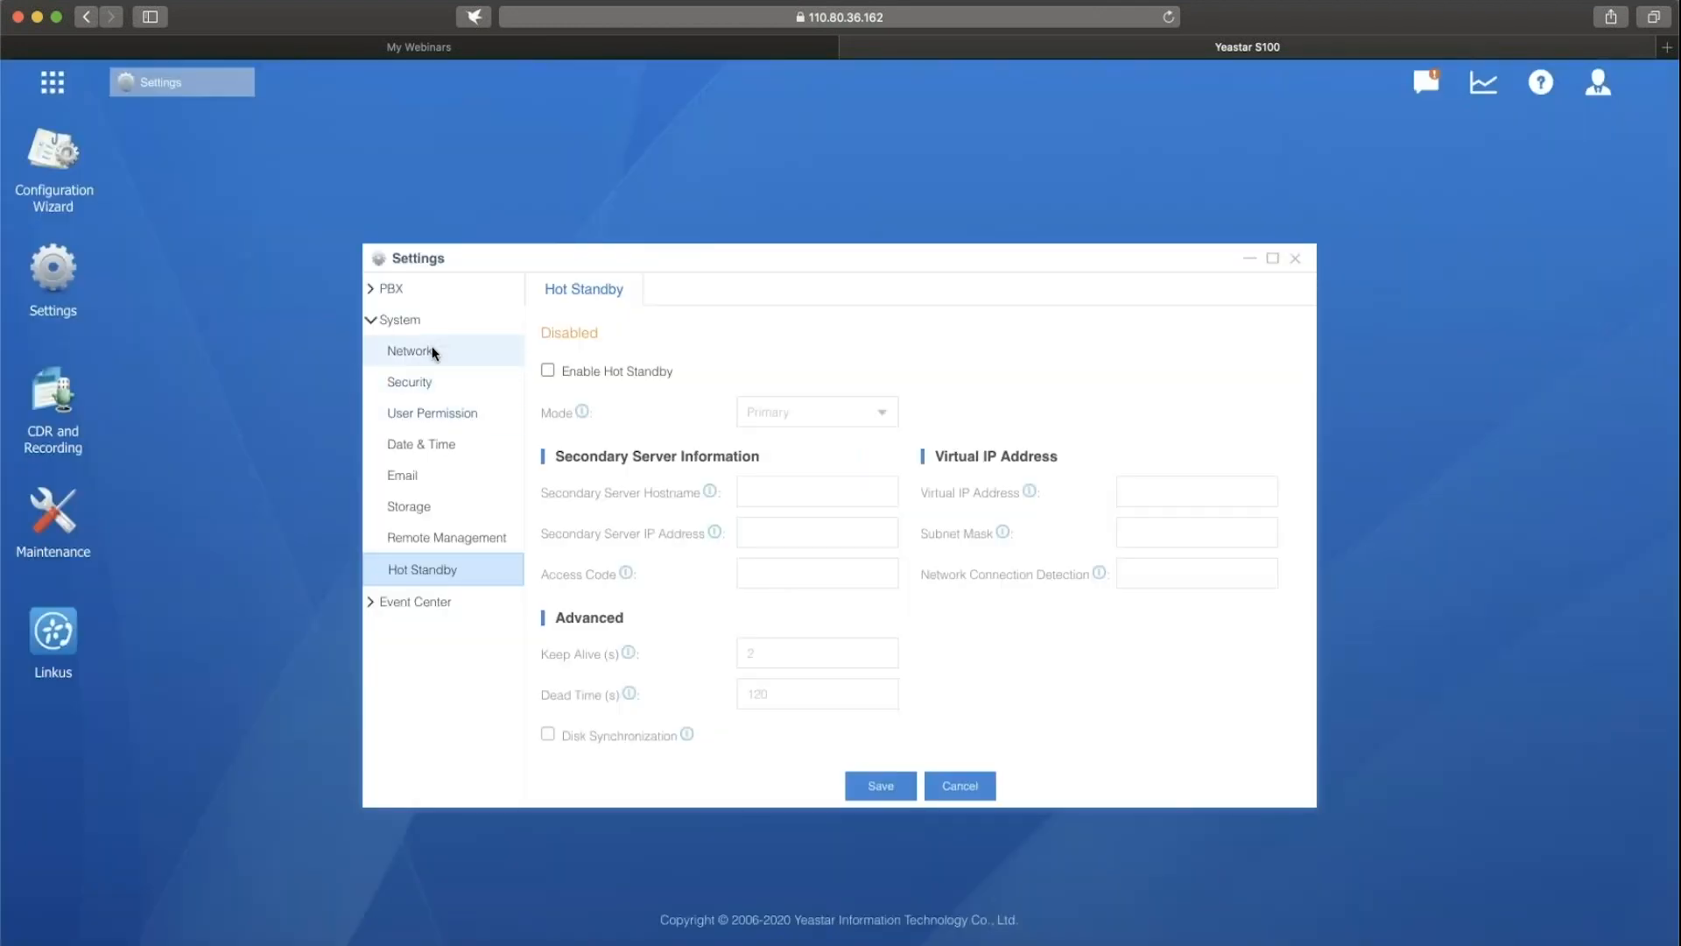
Set Cellular Network to Never in the basic network settings and save the change.
{"action": "left_click", "coordinate": [432, 353]}
{"action": "left_click", "coordinate": [817, 413]}
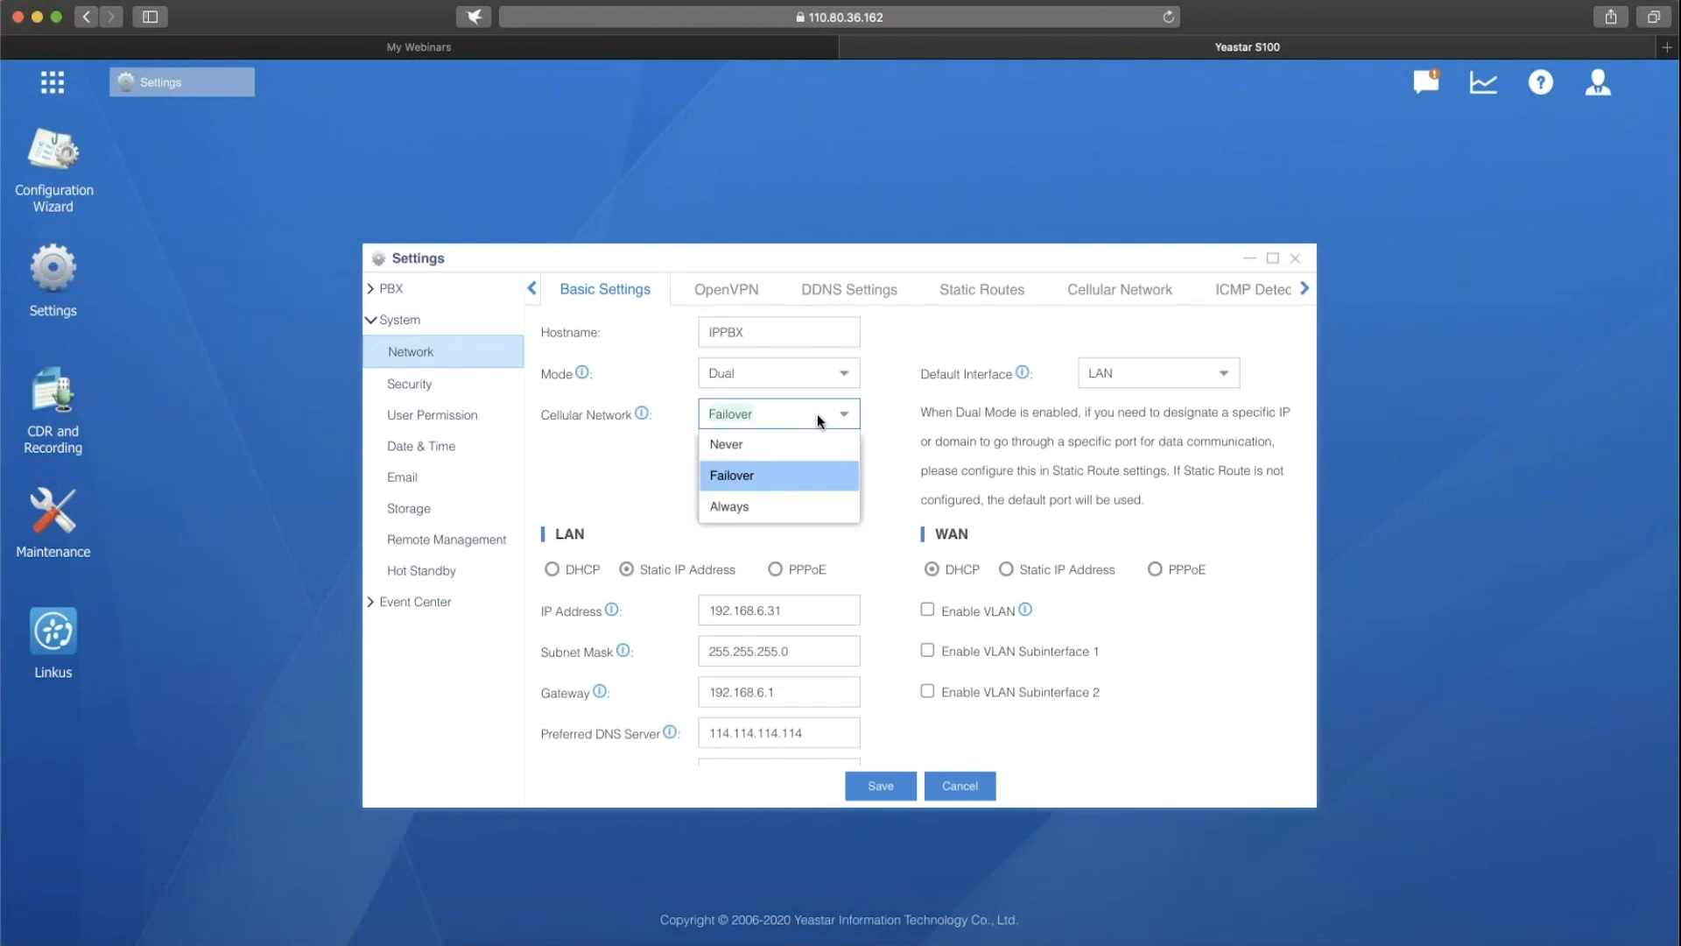
{"action": "left_click", "coordinate": [734, 444]}
{"action": "left_click", "coordinate": [880, 785]}
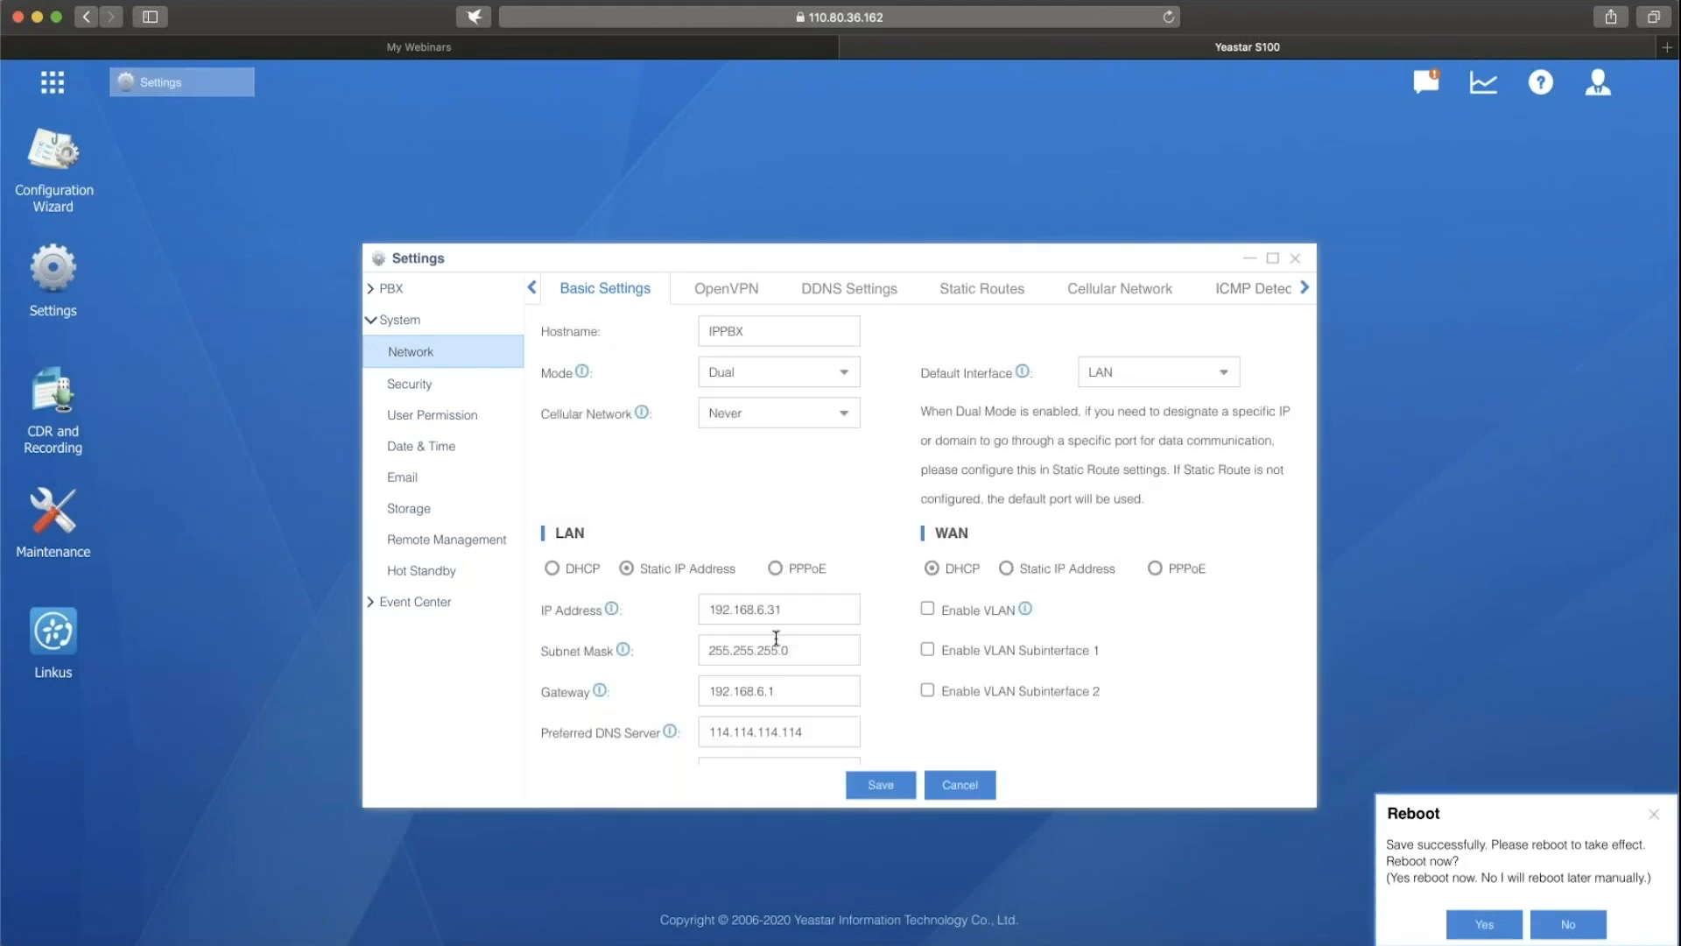
Try to enable Hot Standby, and reboot the PBX so the saved network change takes effect.
{"action": "left_click", "coordinate": [386, 573]}
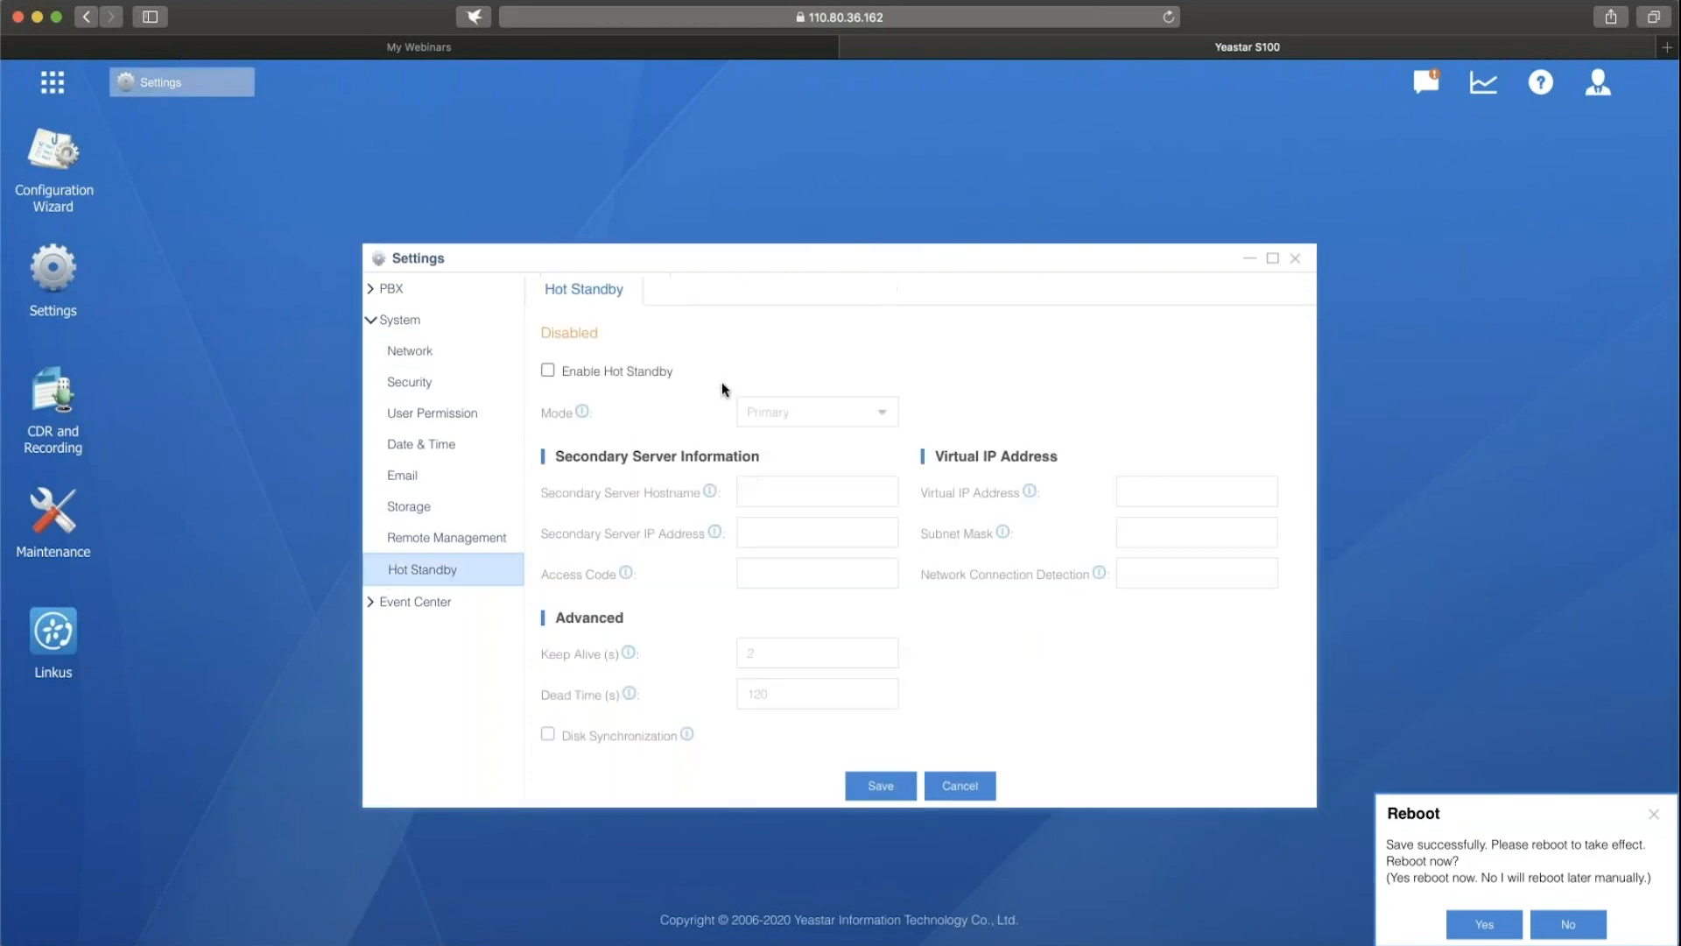
{"action": "left_click", "coordinate": [547, 371]}
{"action": "left_click", "coordinate": [839, 540]}
{"action": "left_click", "coordinate": [1487, 929]}
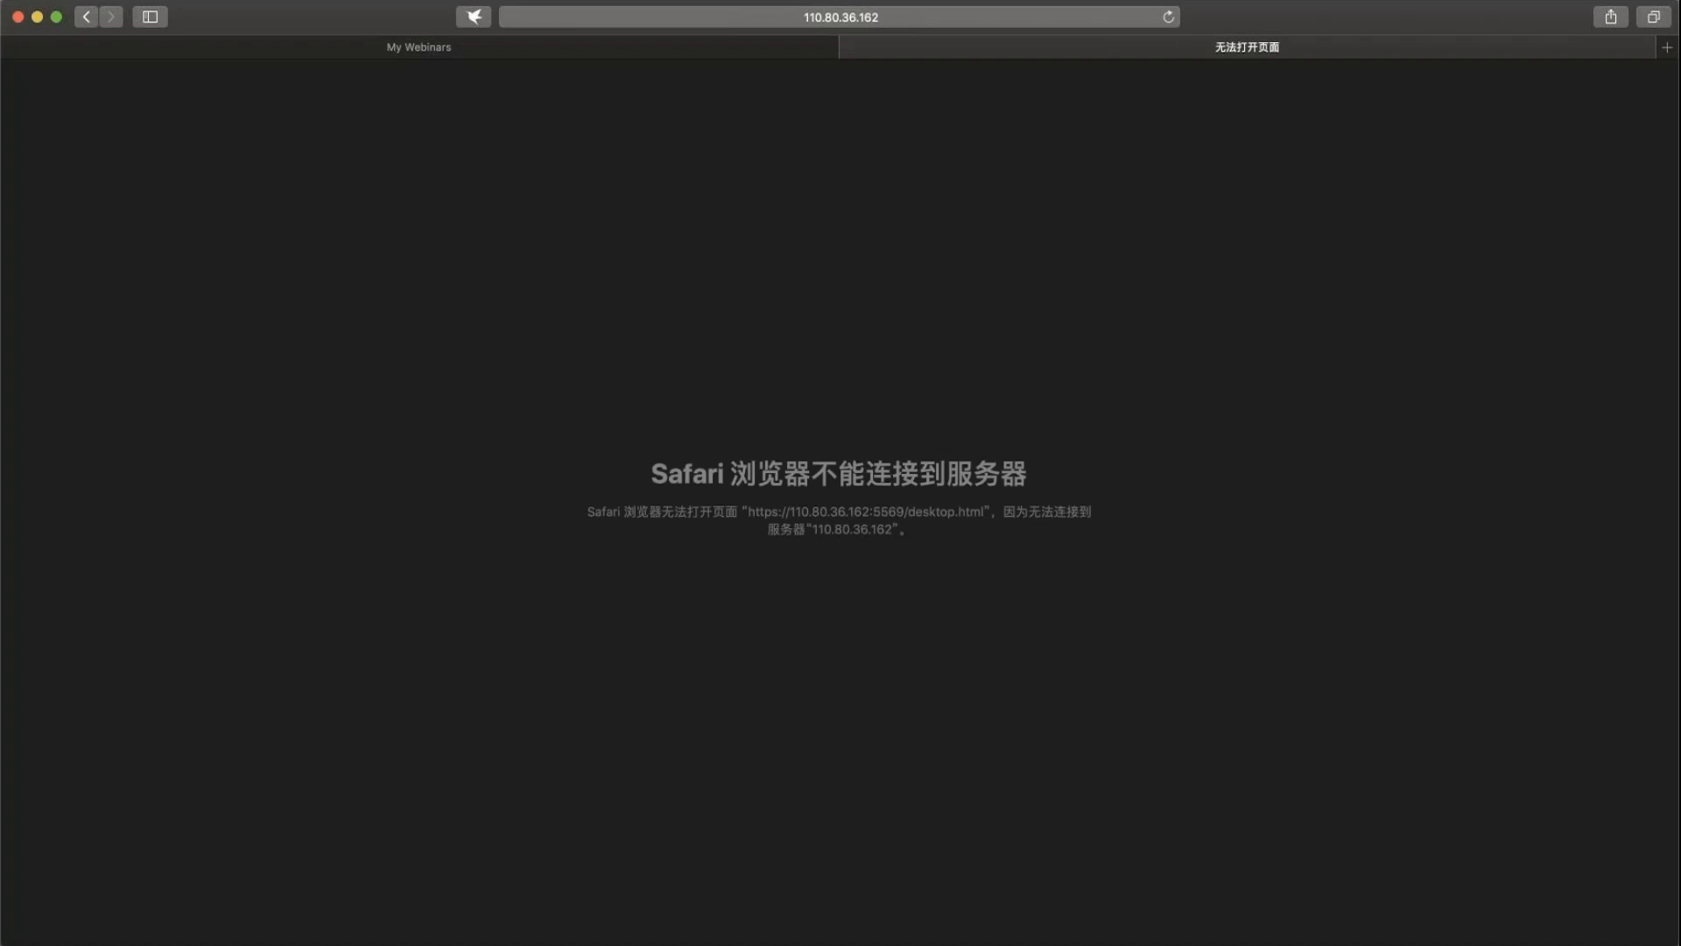
Reload the PBX page, log in as admin with the account password and open the Hot Standby settings.
{"action": "left_click", "coordinate": [1171, 19]}
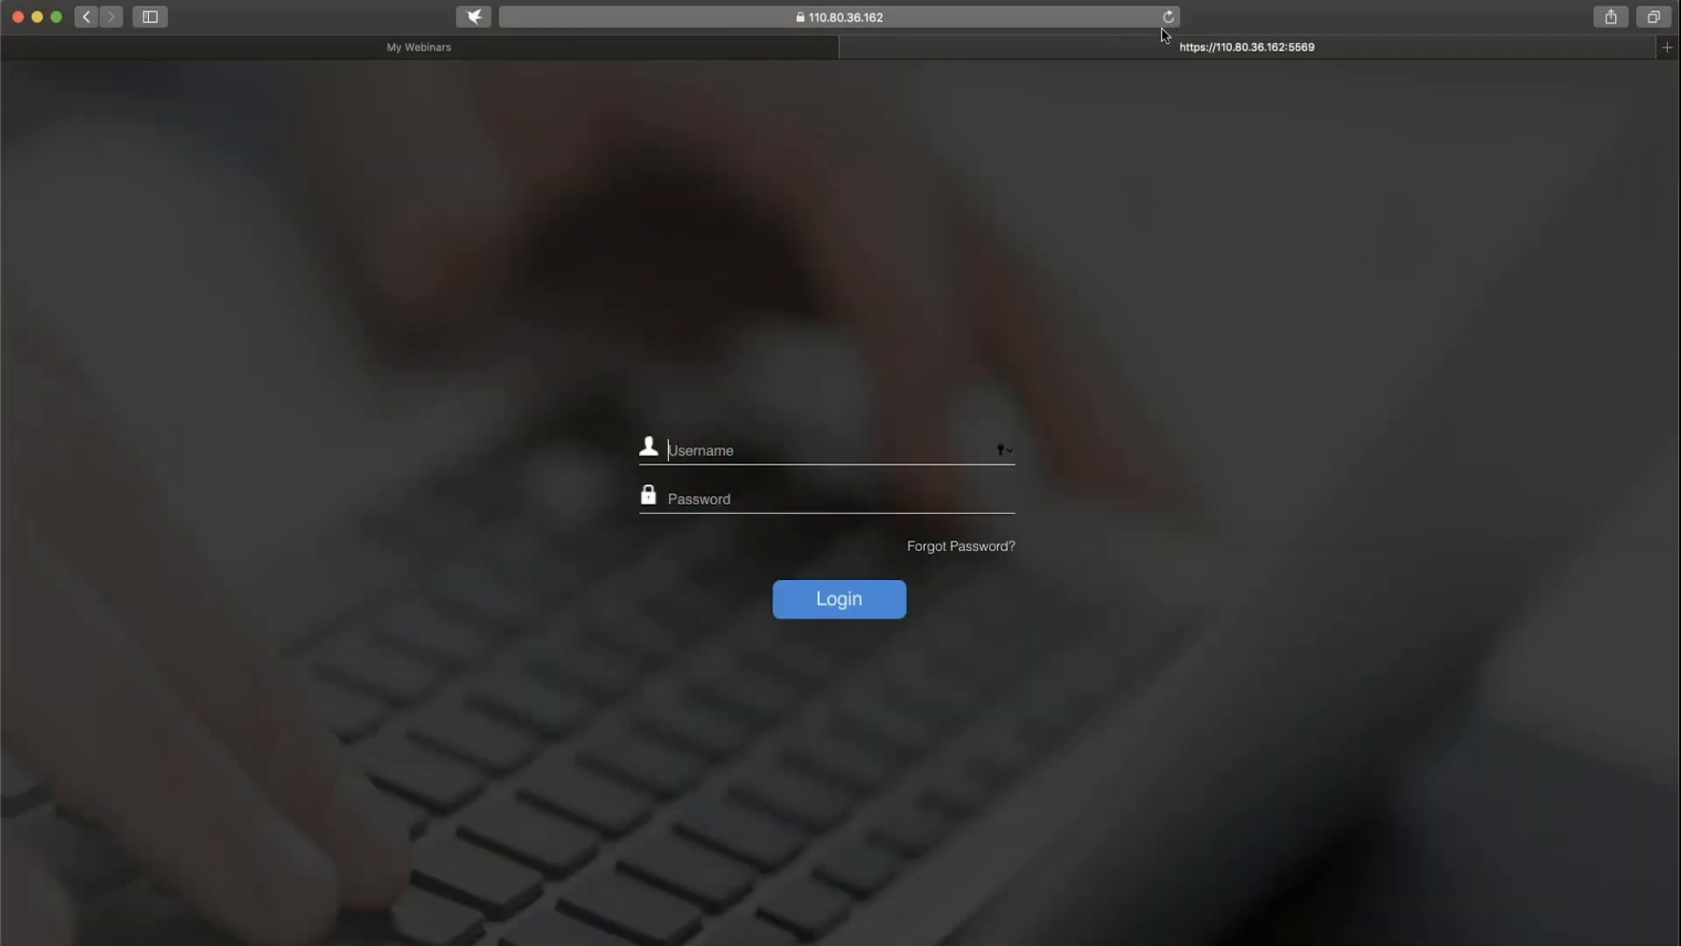
{"action": "left_click", "coordinate": [921, 446]}
{"action": "type", "text": "admin"}
{"action": "left_click", "coordinate": [875, 497]}
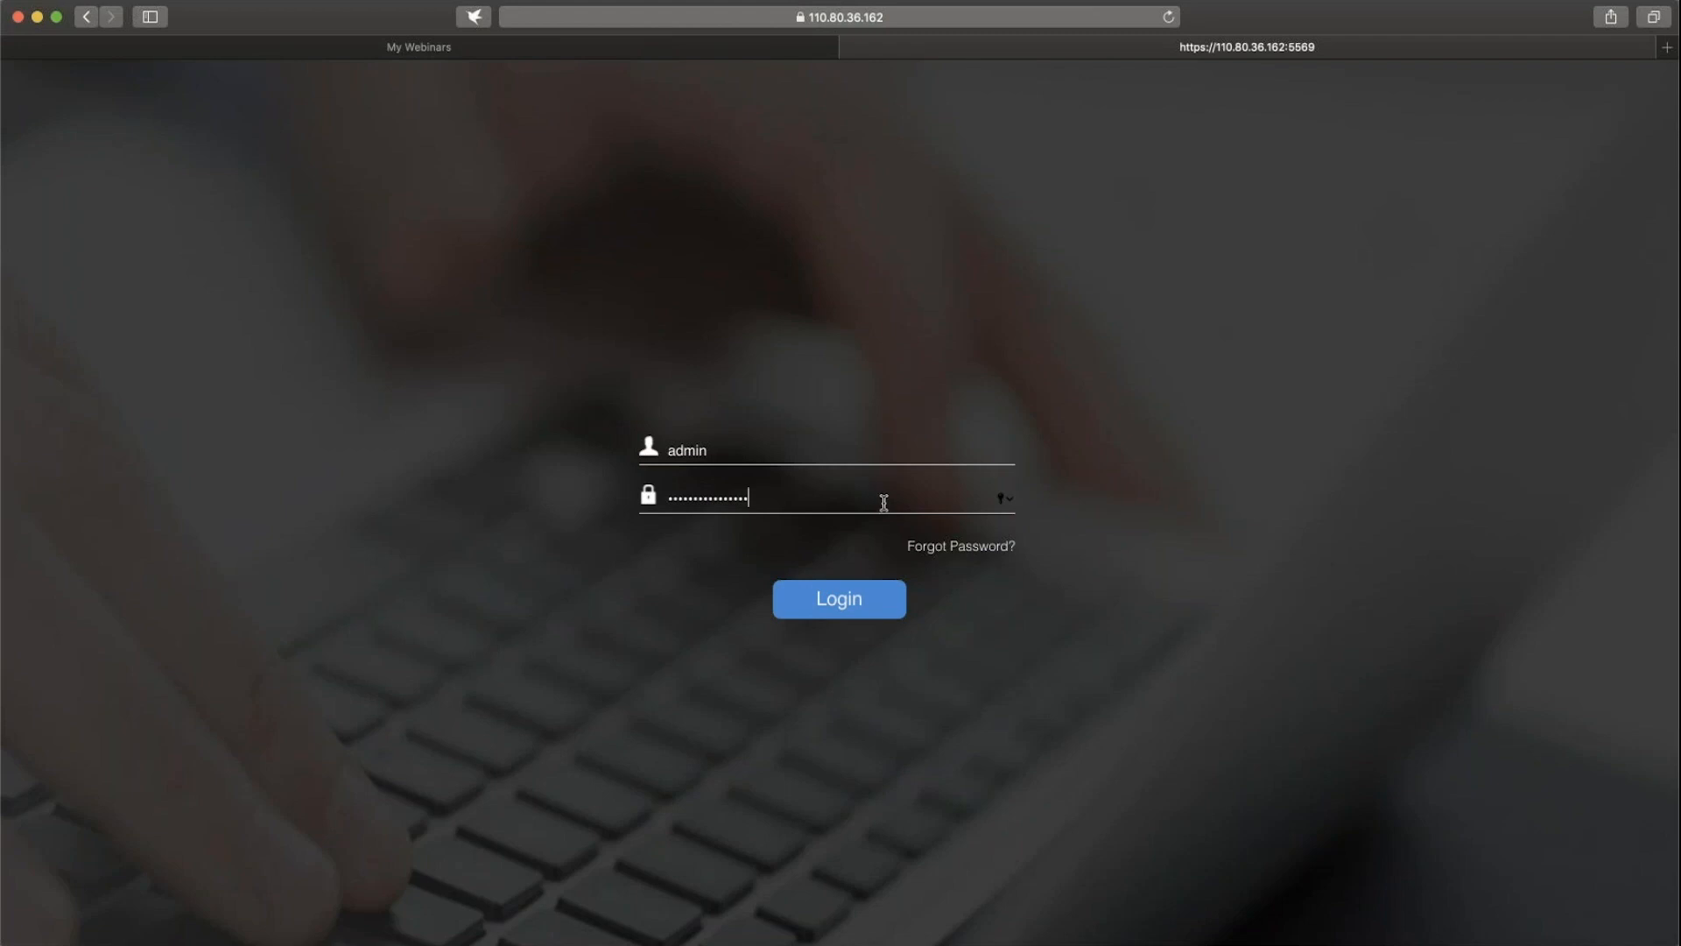
{"action": "left_click", "coordinate": [841, 601]}
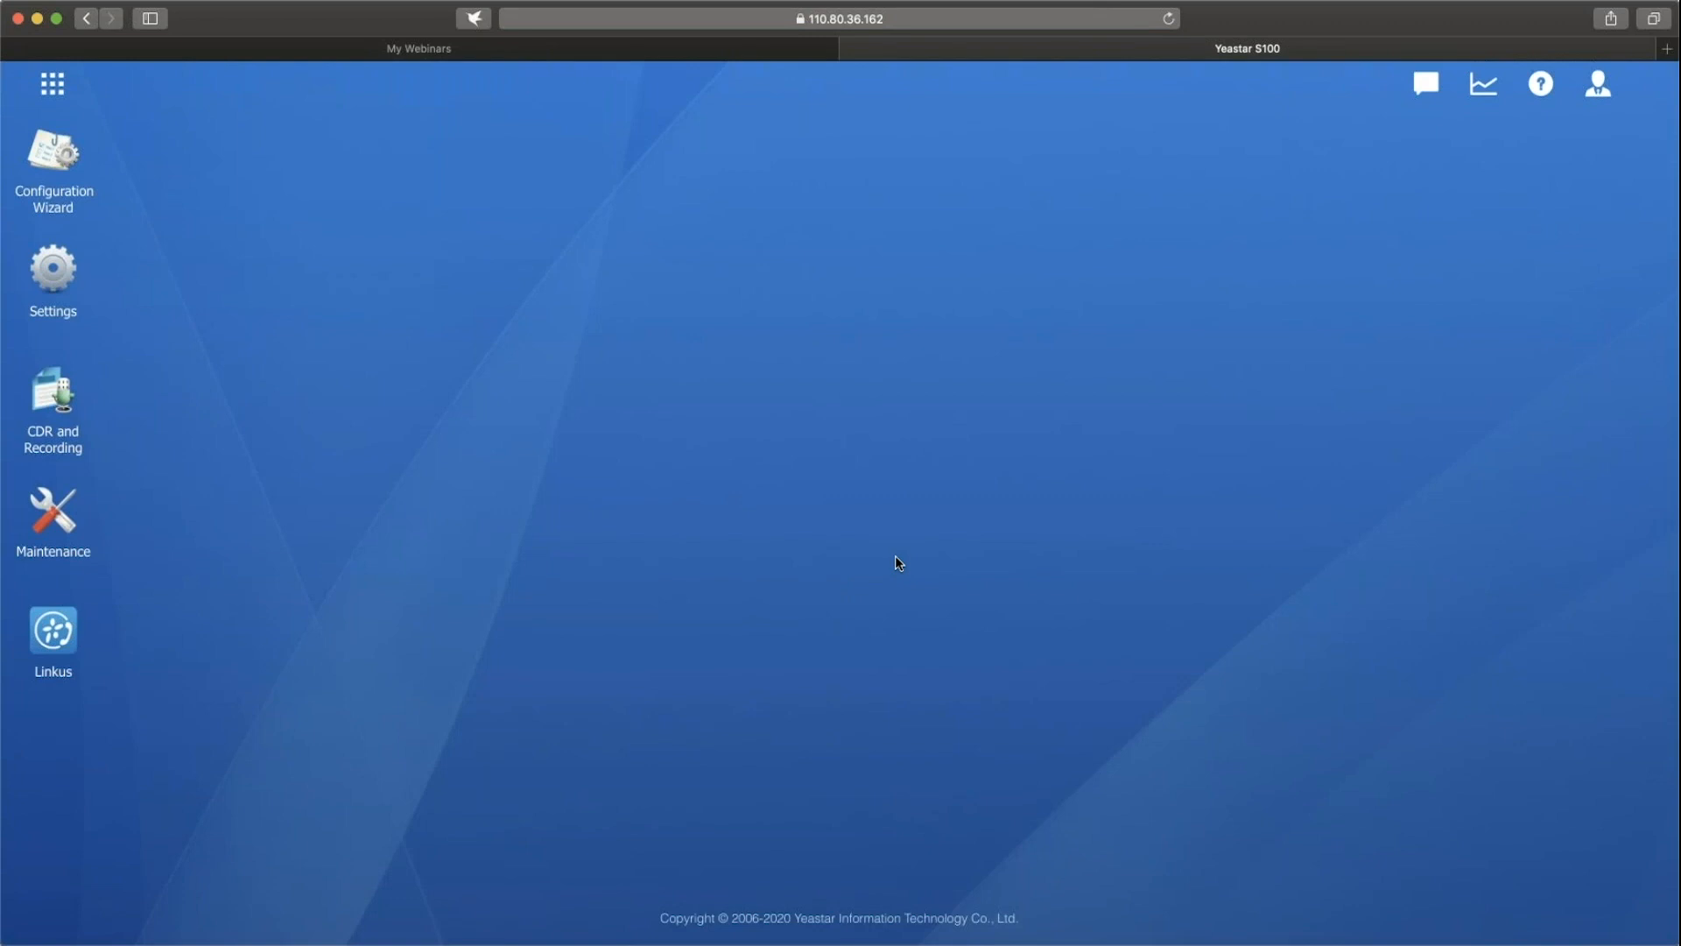
{"action": "left_click", "coordinate": [66, 276]}
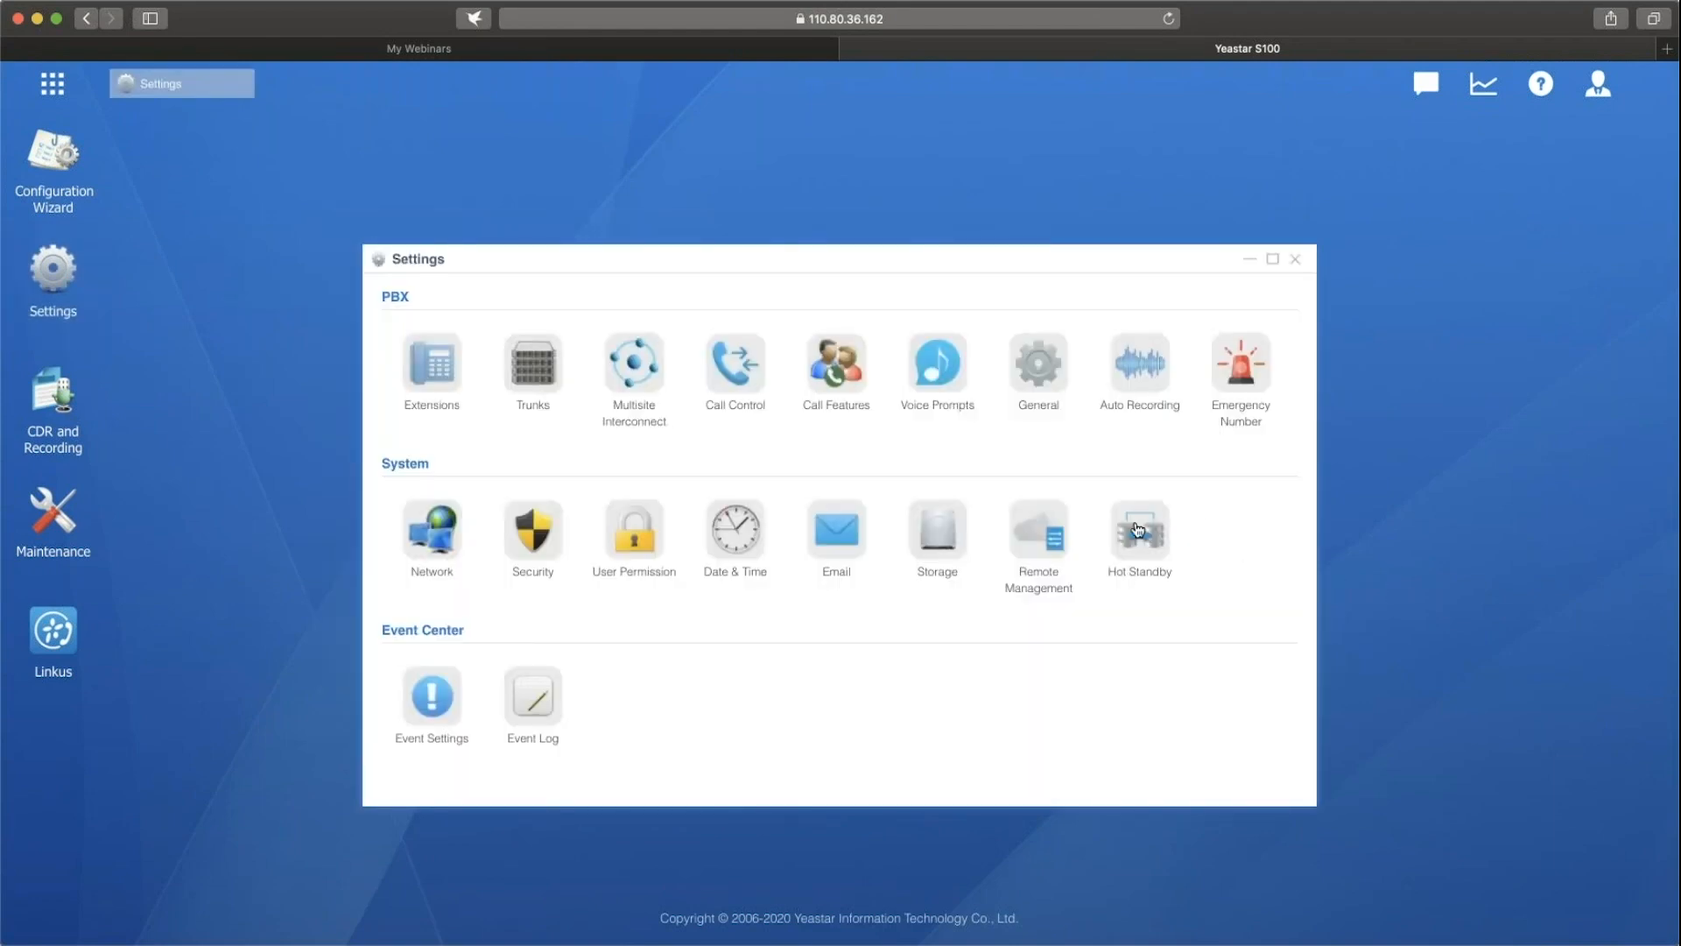
{"action": "left_click", "coordinate": [1138, 530]}
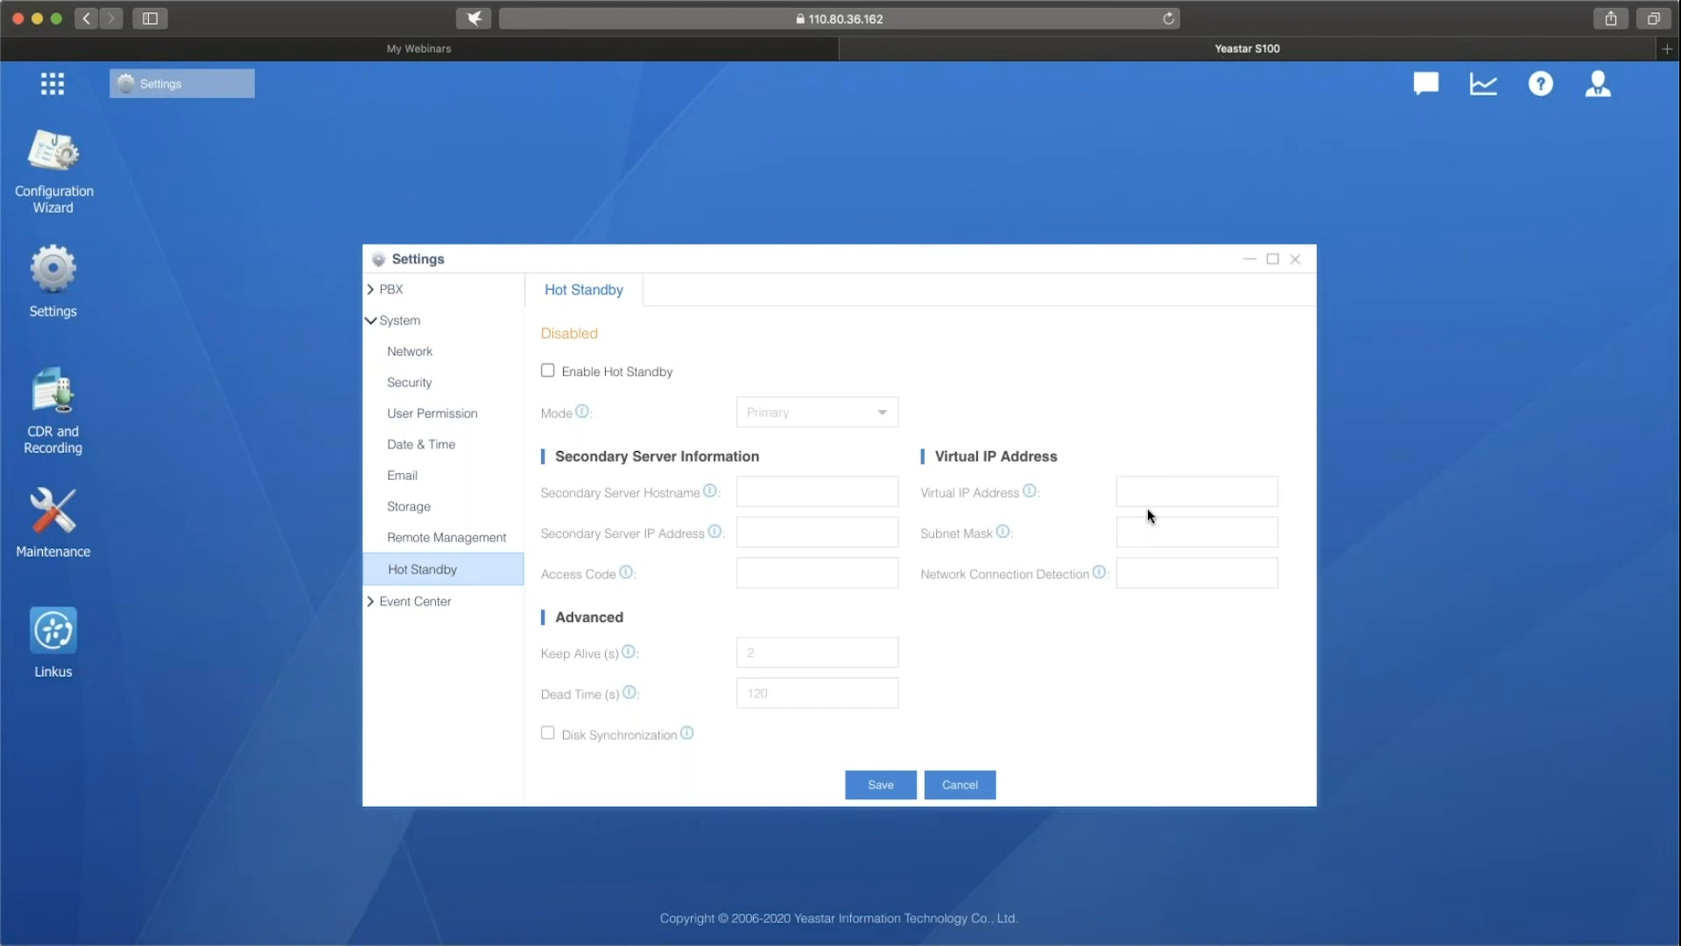
Enable Hot Standby in Primary mode and go through the secondary server and virtual IP address fields.
{"action": "left_click", "coordinate": [548, 371]}
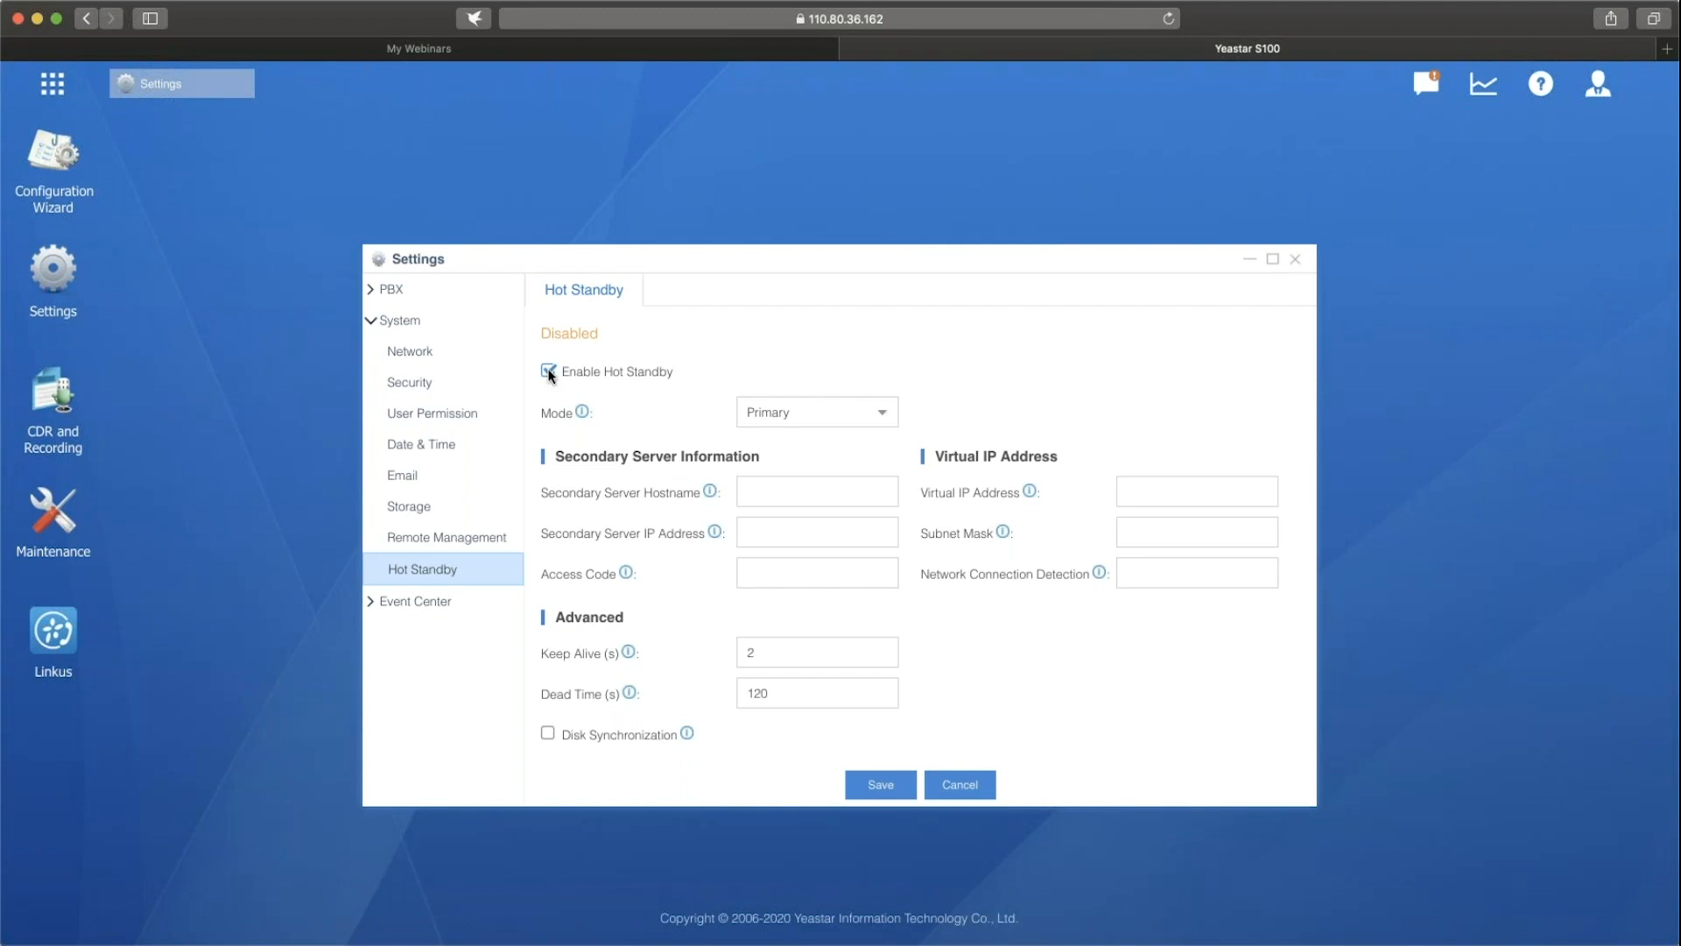
{"action": "left_click", "coordinate": [885, 416]}
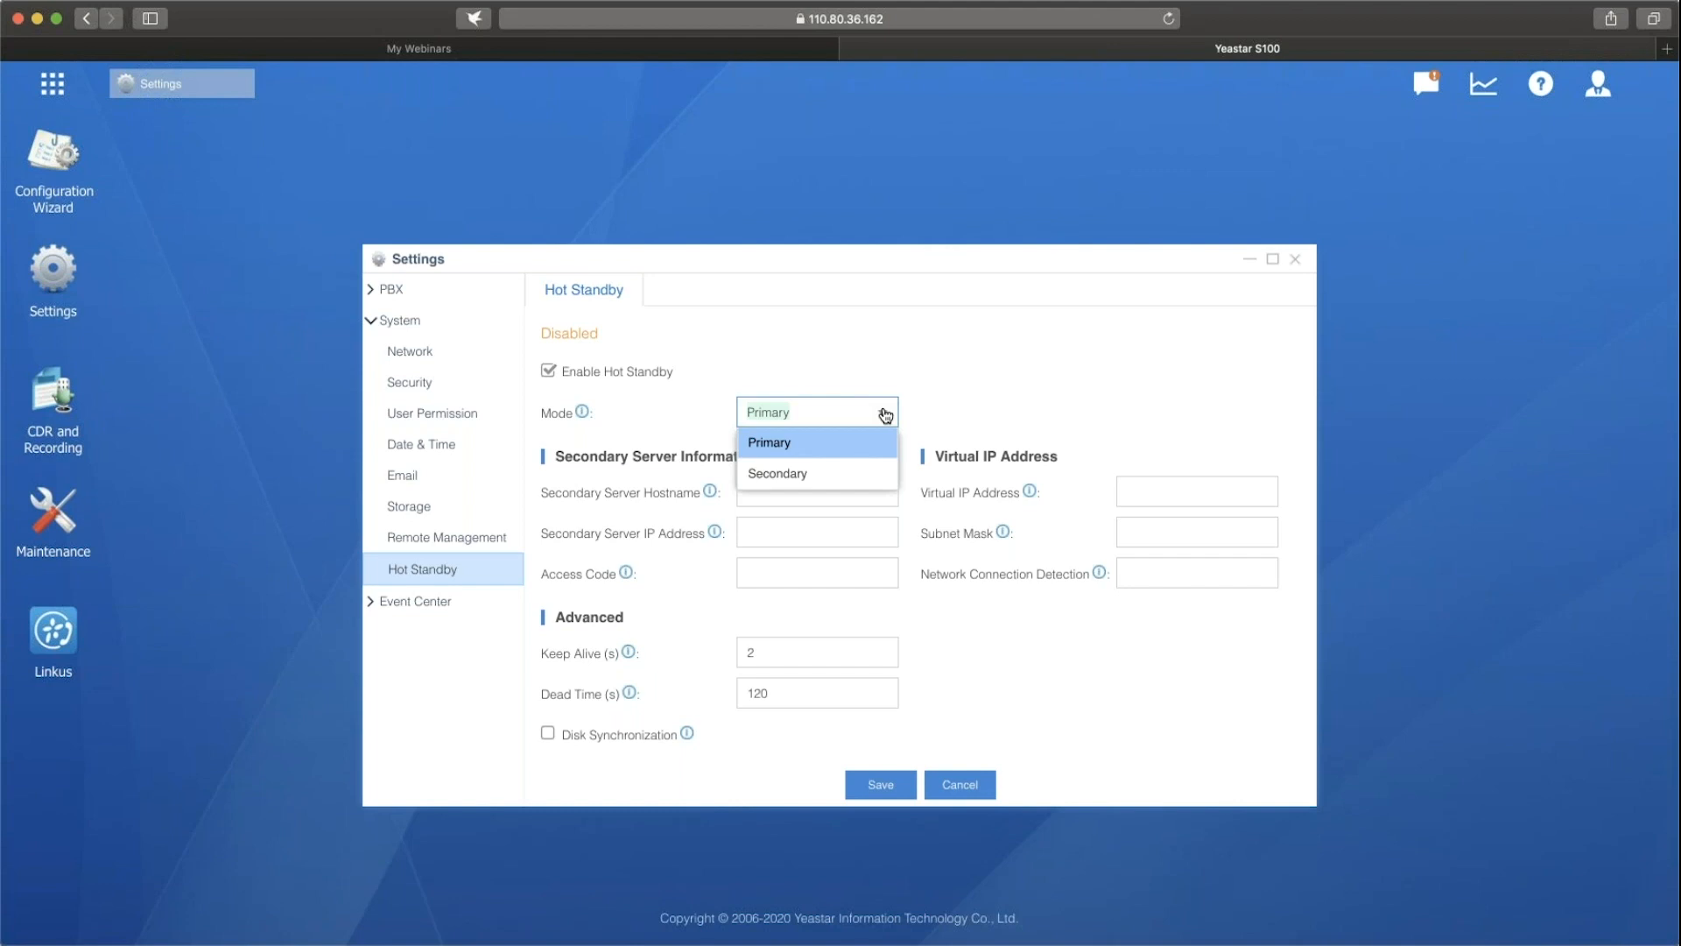
{"action": "left_click", "coordinate": [870, 443]}
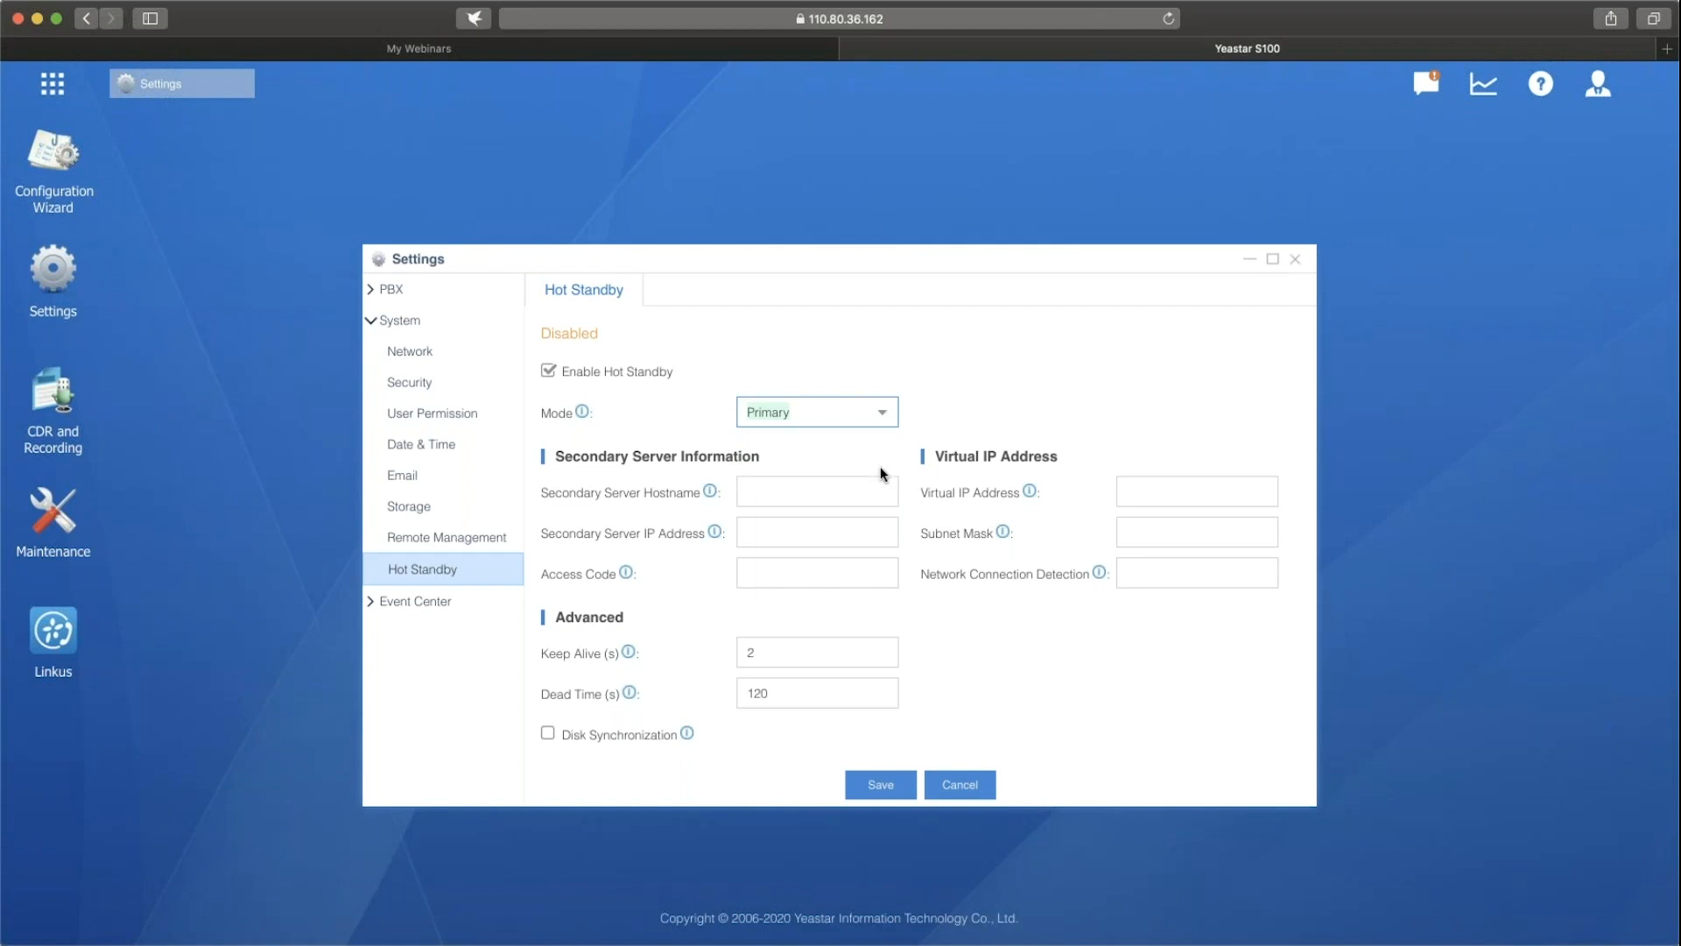
{"action": "left_click", "coordinate": [816, 480]}
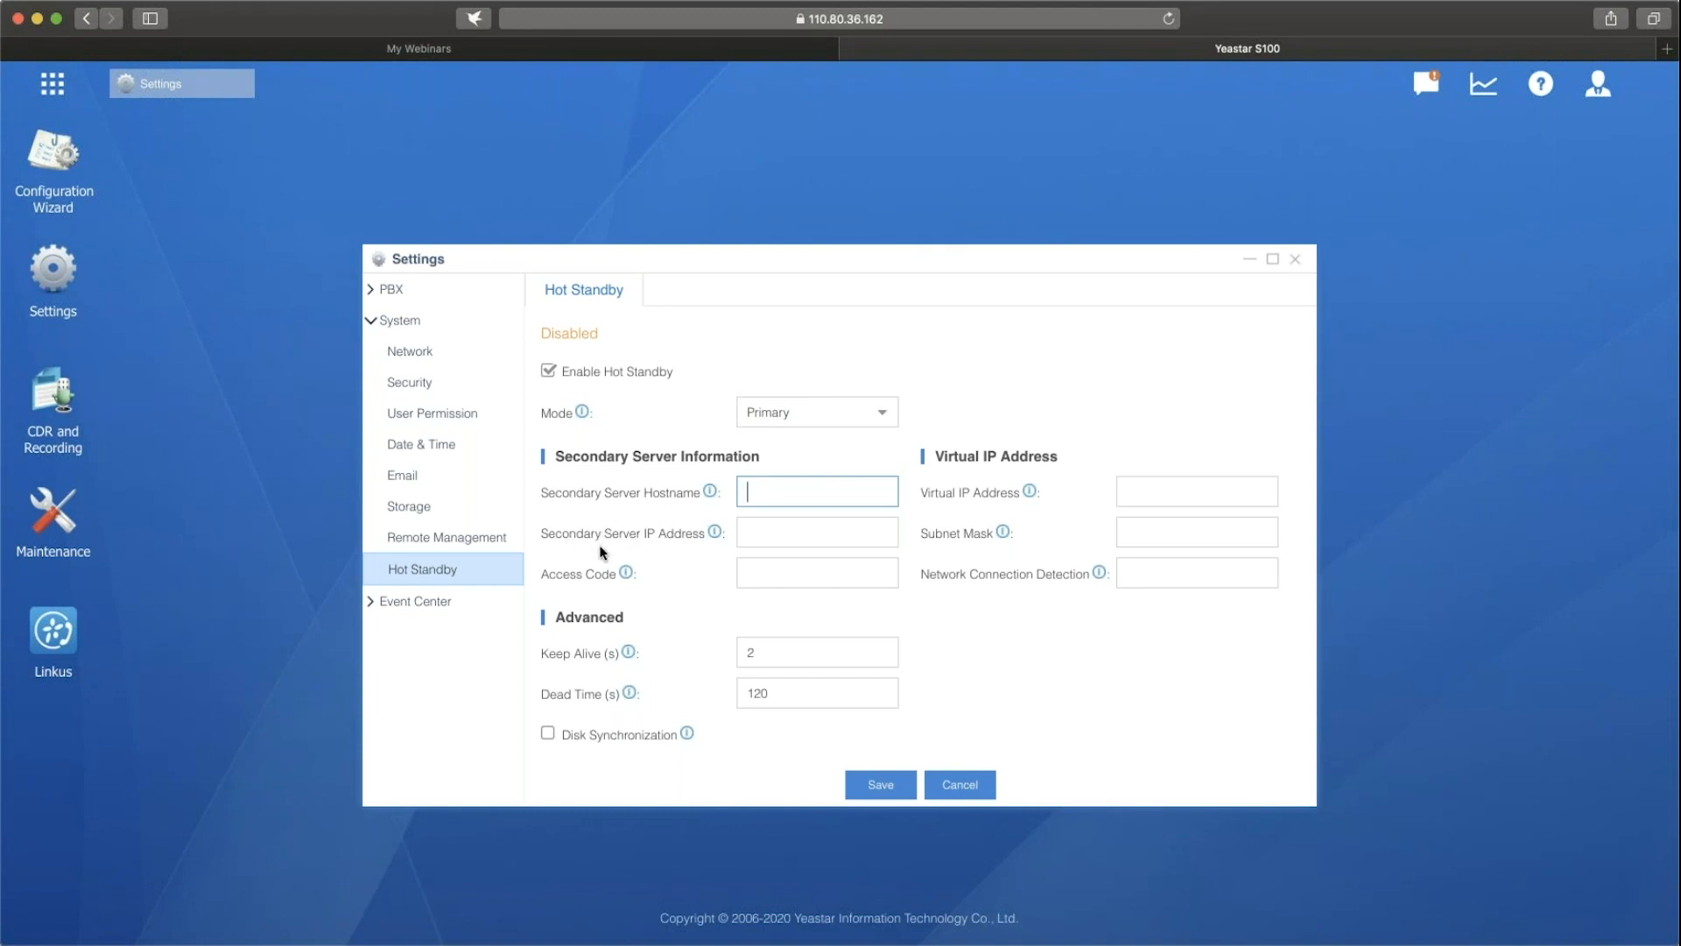
{"action": "left_click", "coordinate": [789, 534]}
{"action": "left_click", "coordinate": [811, 566]}
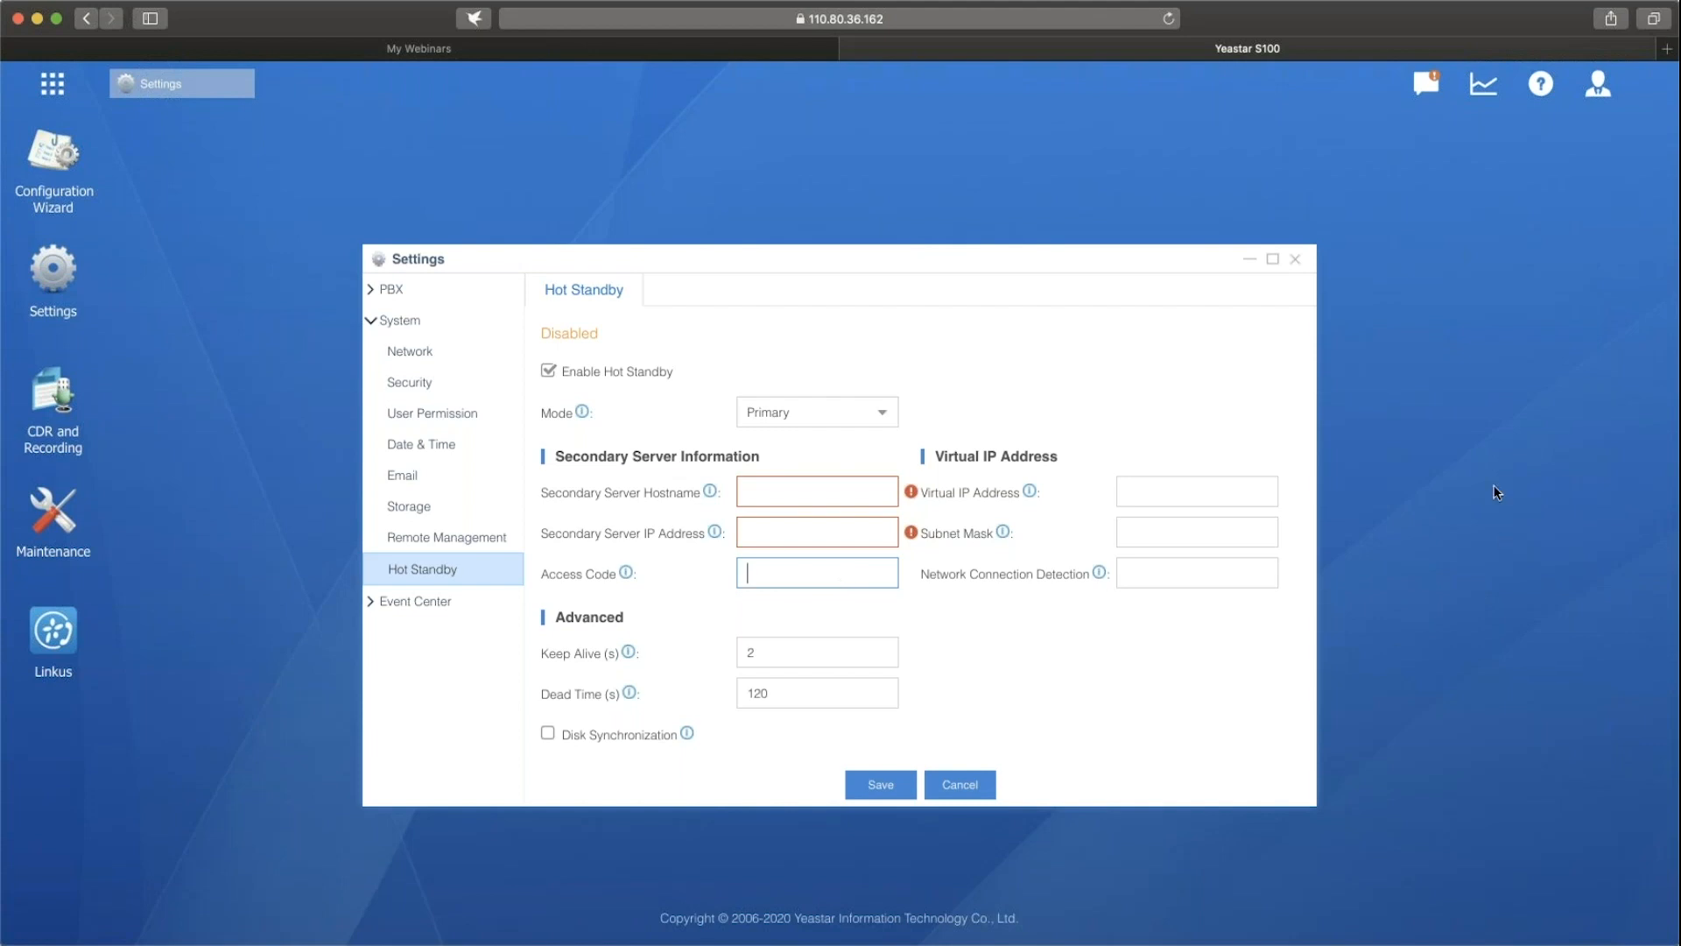
{"action": "left_click", "coordinate": [1199, 489]}
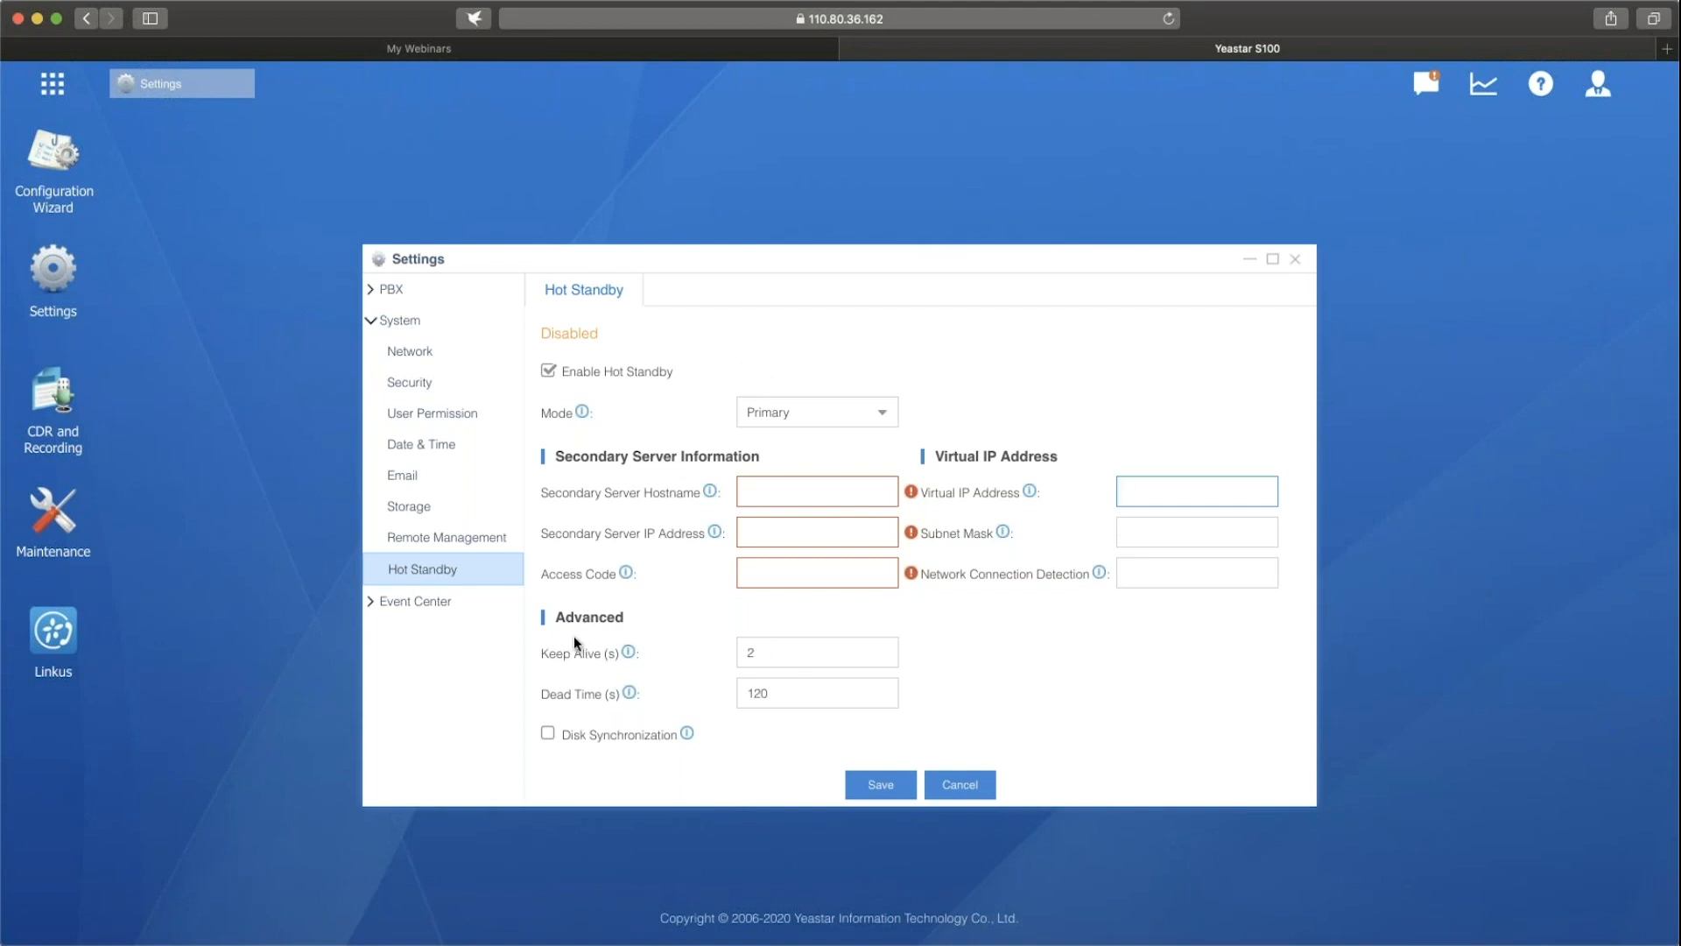
Try a Keep Alive of 3 s with Disk Synchronization enabled, and turn Hot Standby back off.
{"action": "double_click", "coordinate": [802, 648]}
{"action": "type", "text": "3"}
{"action": "left_click", "coordinate": [871, 690]}
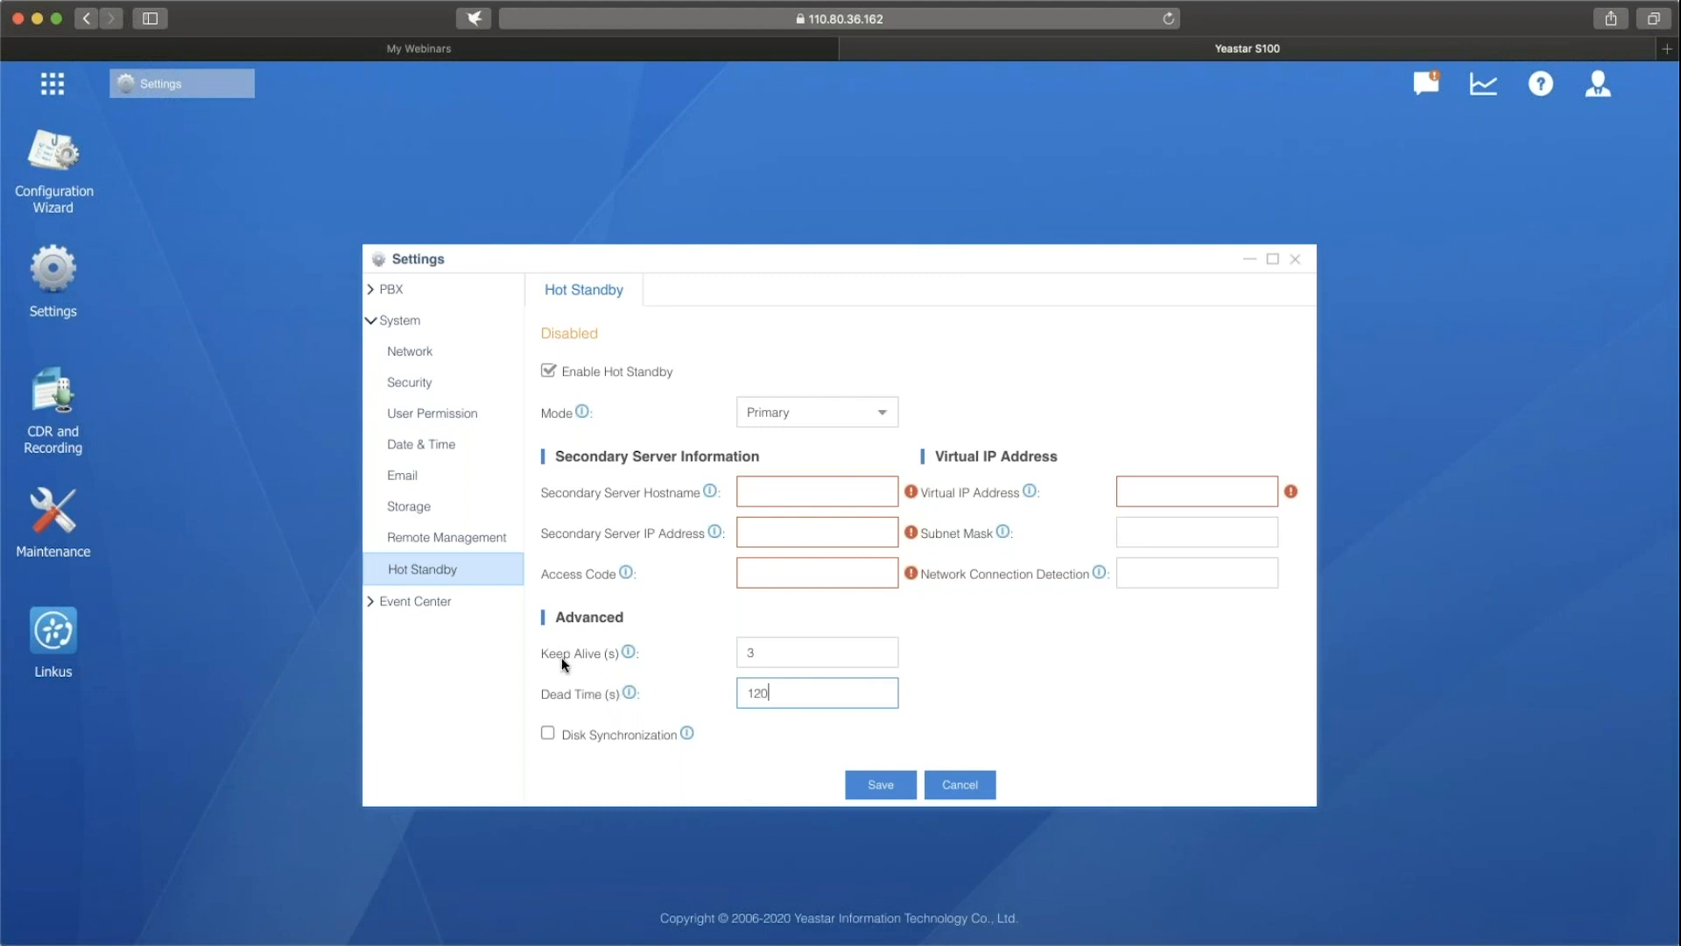
{"action": "left_click", "coordinate": [780, 645]}
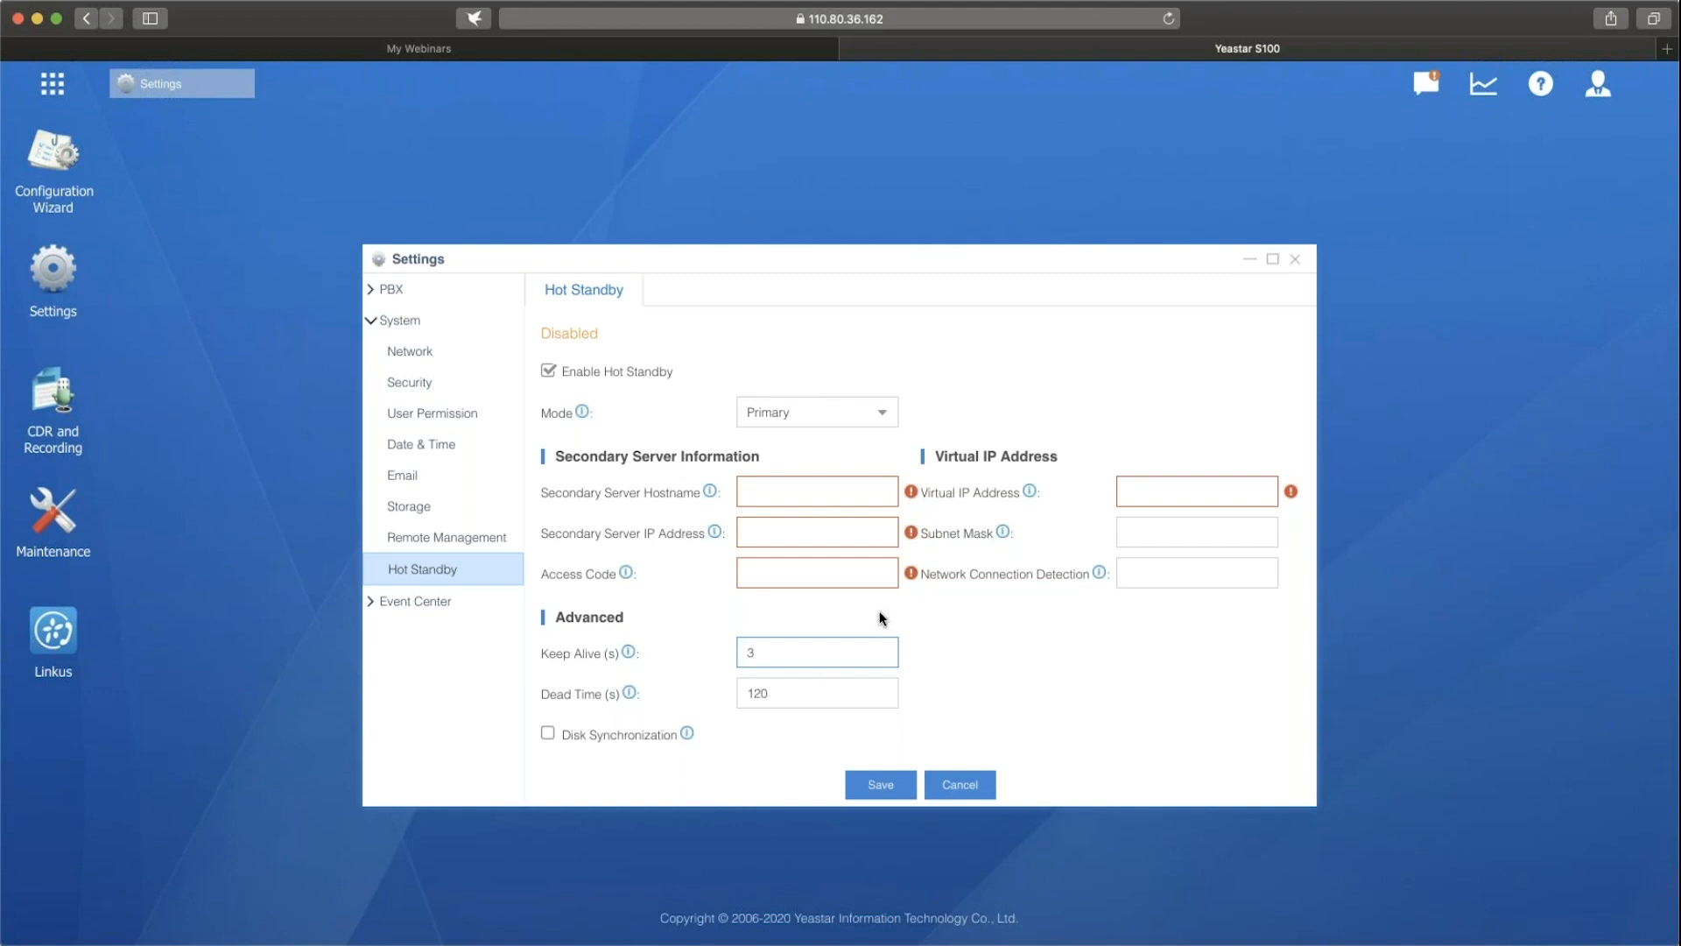
{"action": "left_click", "coordinate": [548, 733]}
{"action": "mouse_move", "coordinate": [687, 738]}
{"action": "left_click", "coordinate": [547, 372]}
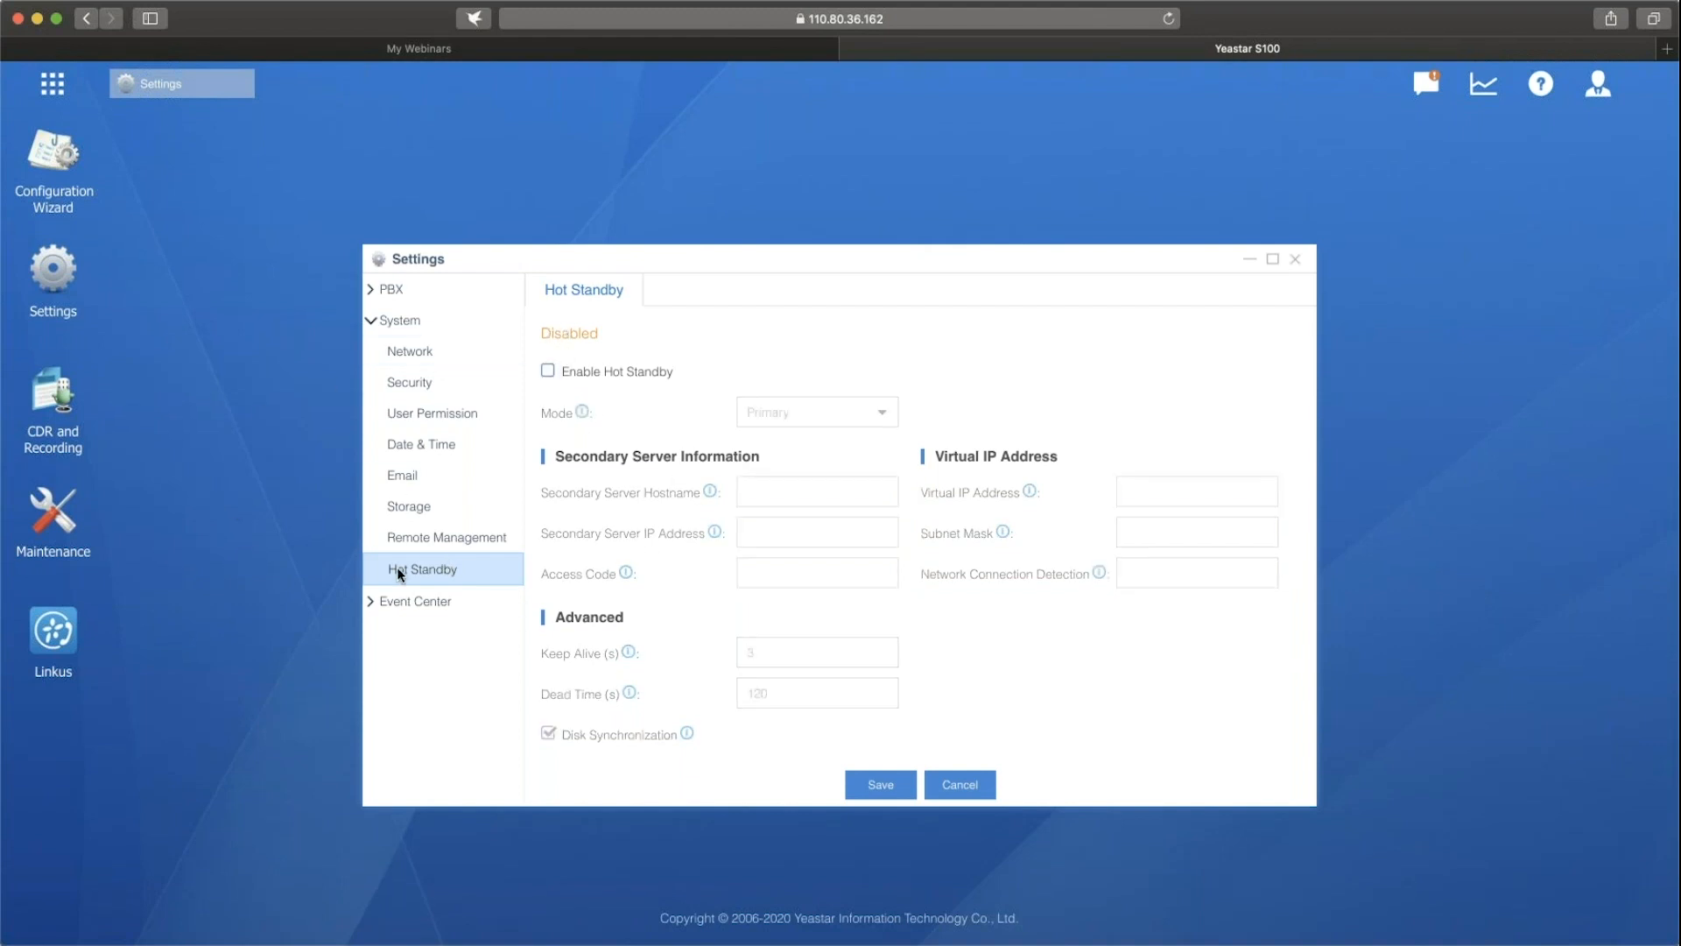
Open the Event Center's event settings and examine which operation and telephony events are recorded and notified.
{"action": "left_click", "coordinate": [371, 610]}
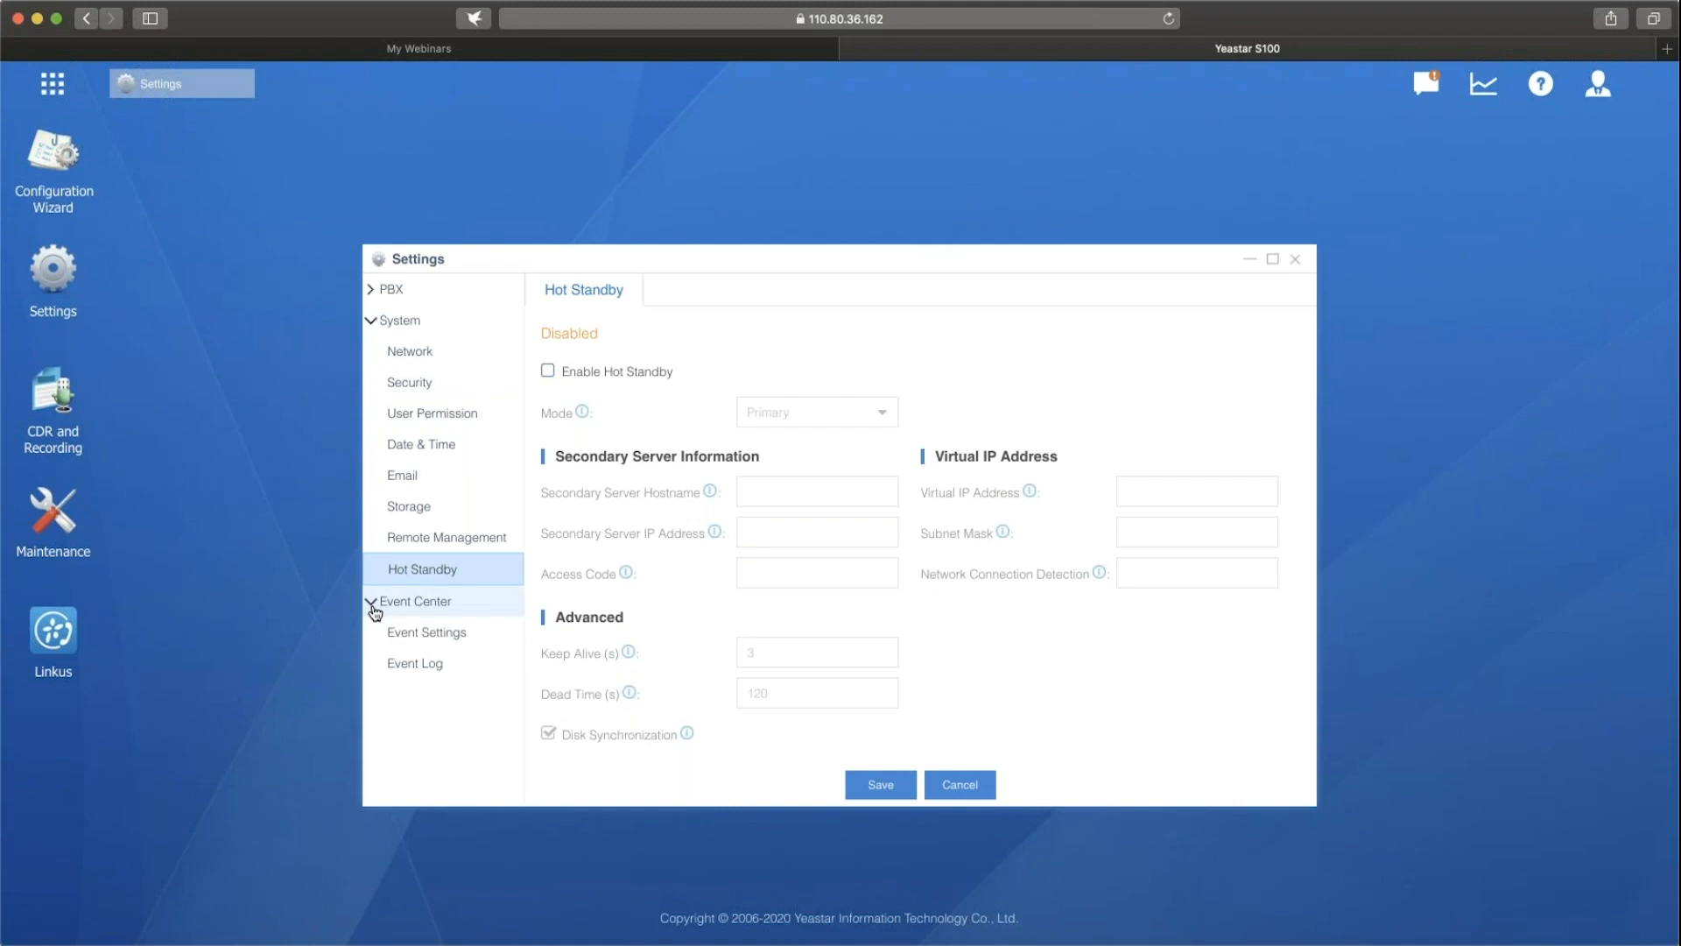
{"action": "left_click", "coordinate": [451, 632]}
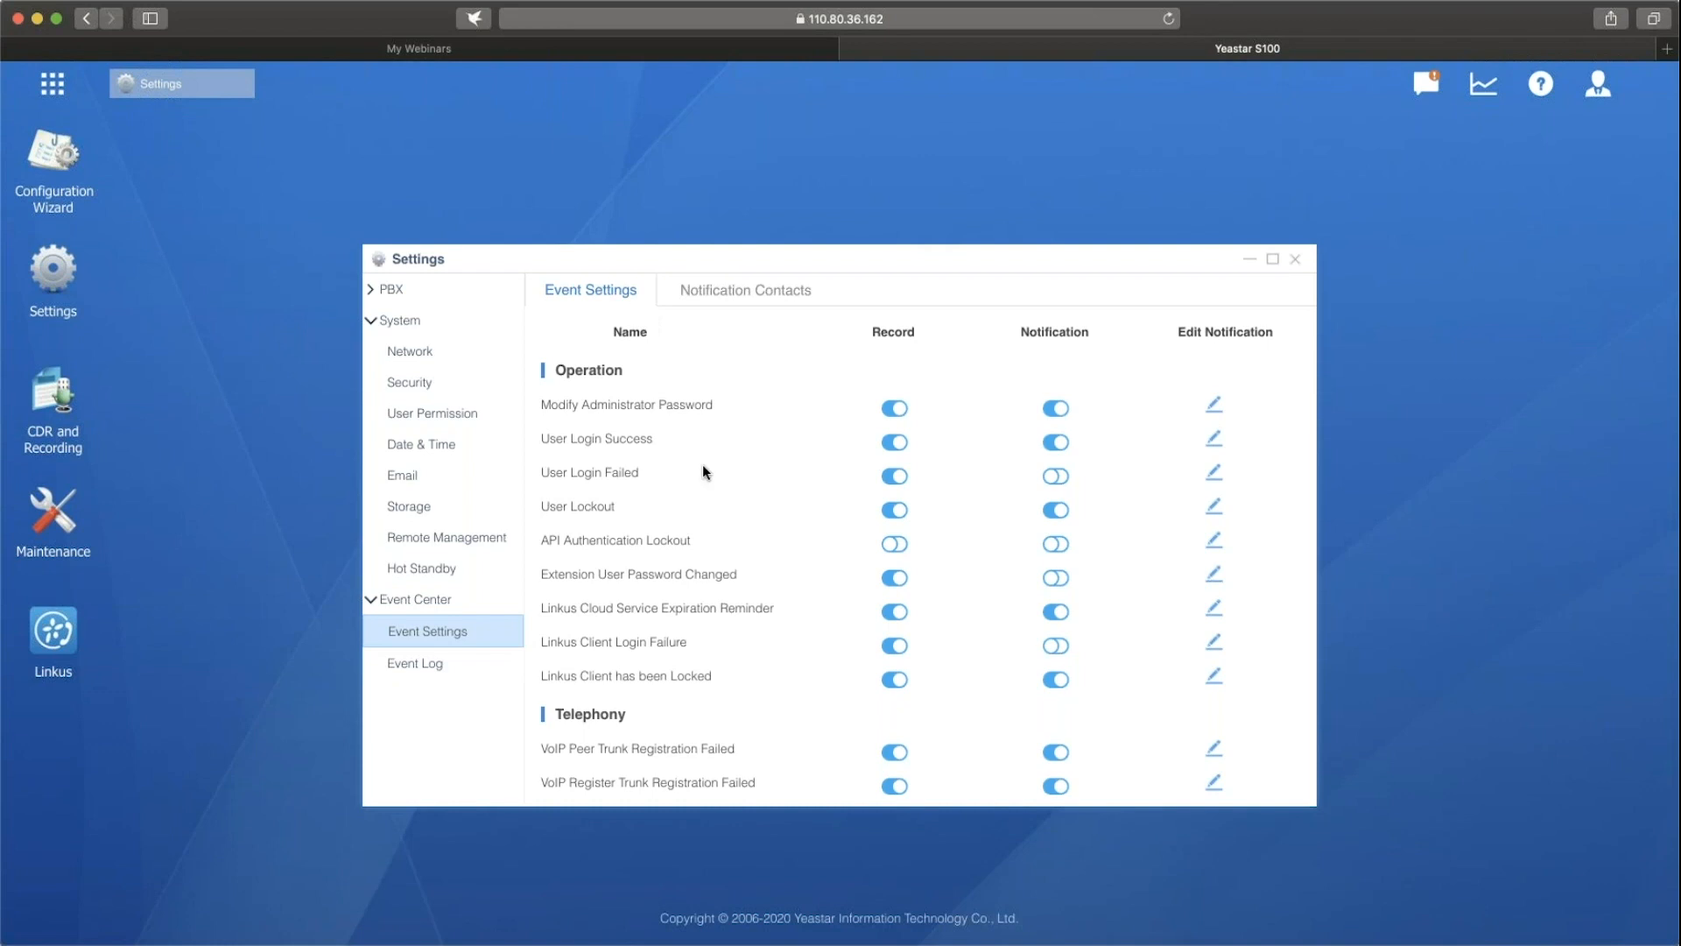
{"action": "scroll", "coordinate": [702, 471], "scroll_direction": "down", "scroll_amount": 5}
{"action": "scroll", "coordinate": [702, 471], "scroll_direction": "up", "scroll_amount": 3}
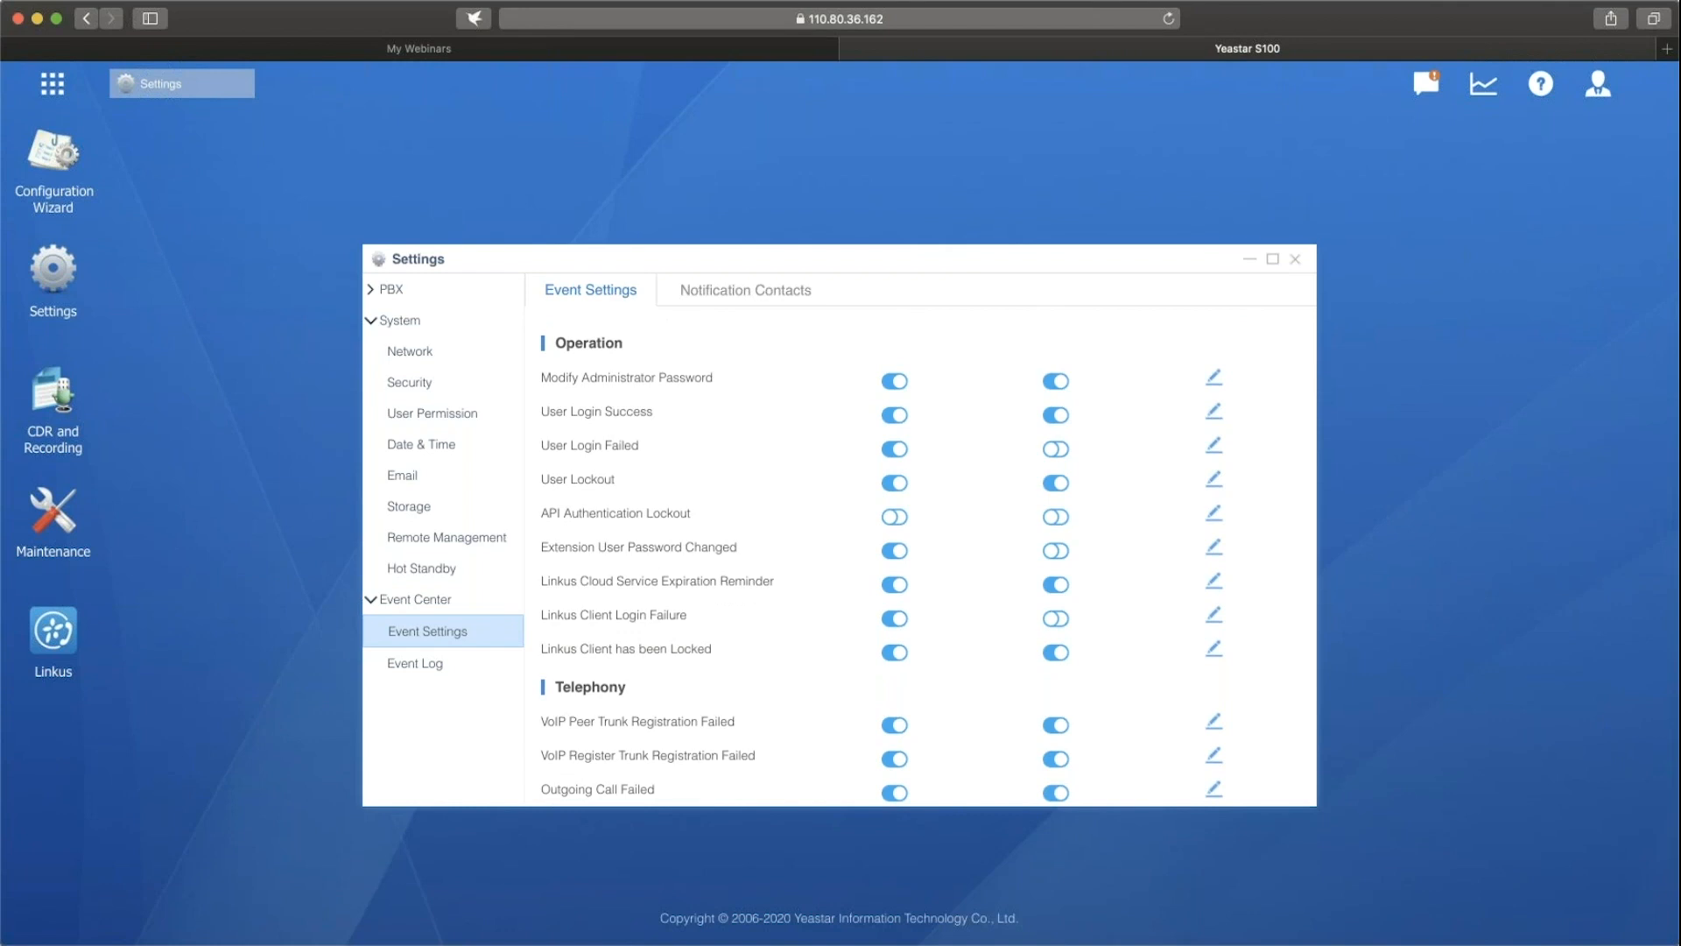
{"action": "scroll", "coordinate": [744, 441], "scroll_direction": "up", "scroll_amount": 2}
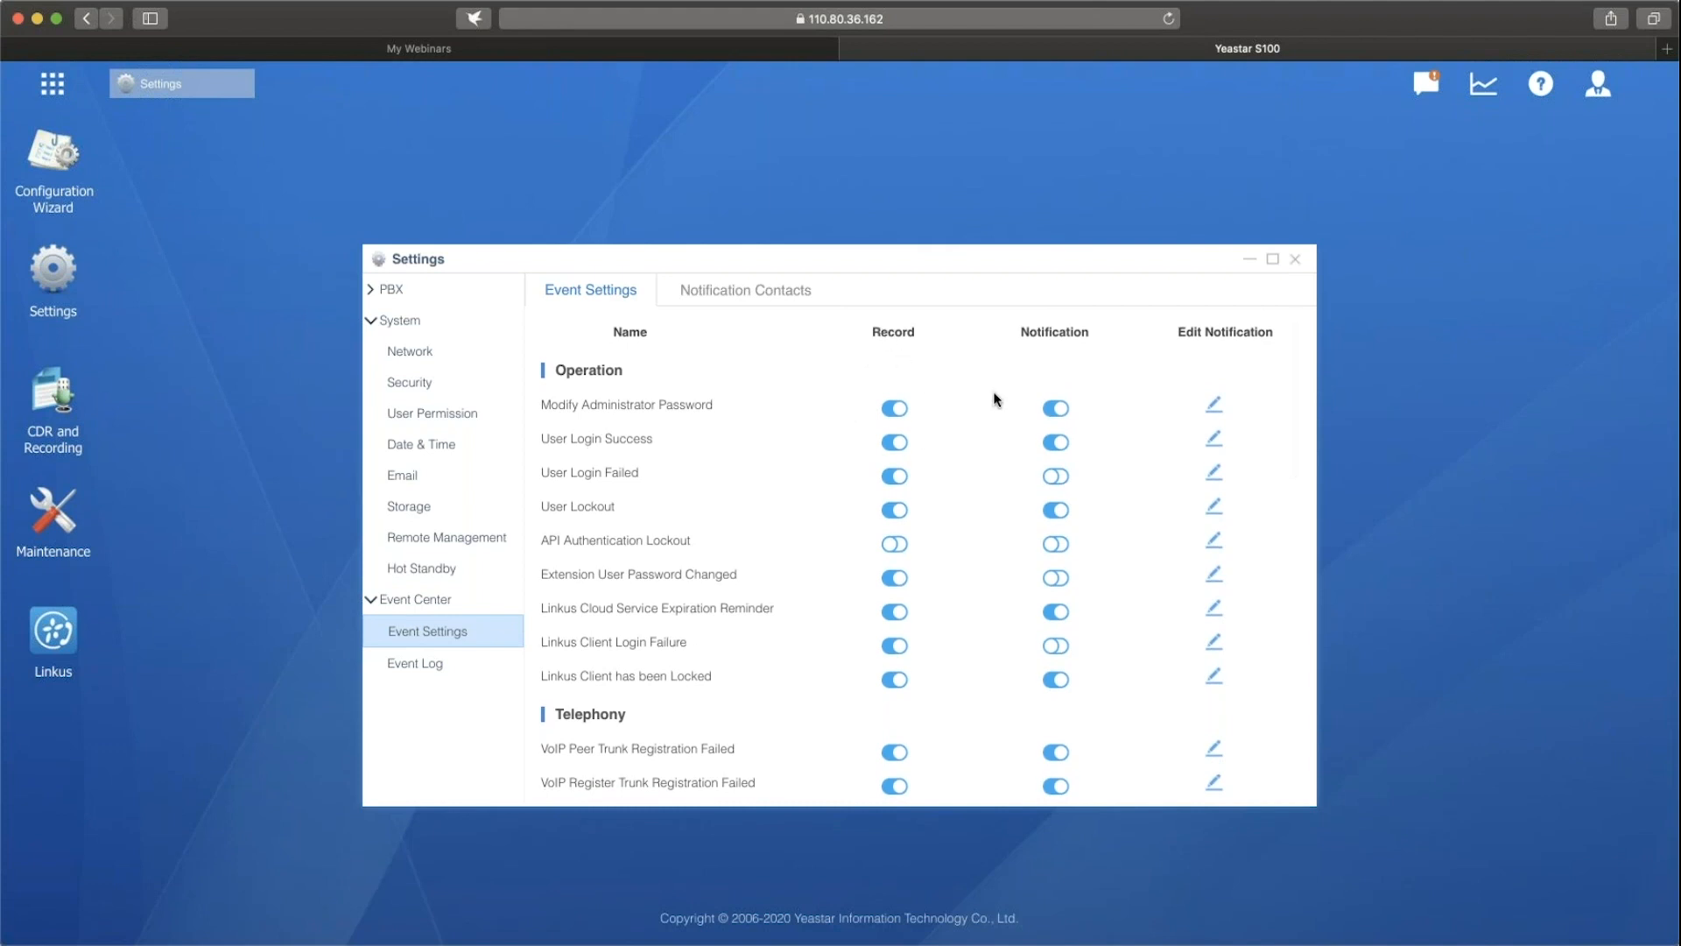
Examine the notification template for the Modify Administrator Password event, including its full content, and close it without changes.
{"action": "left_click", "coordinate": [1216, 408]}
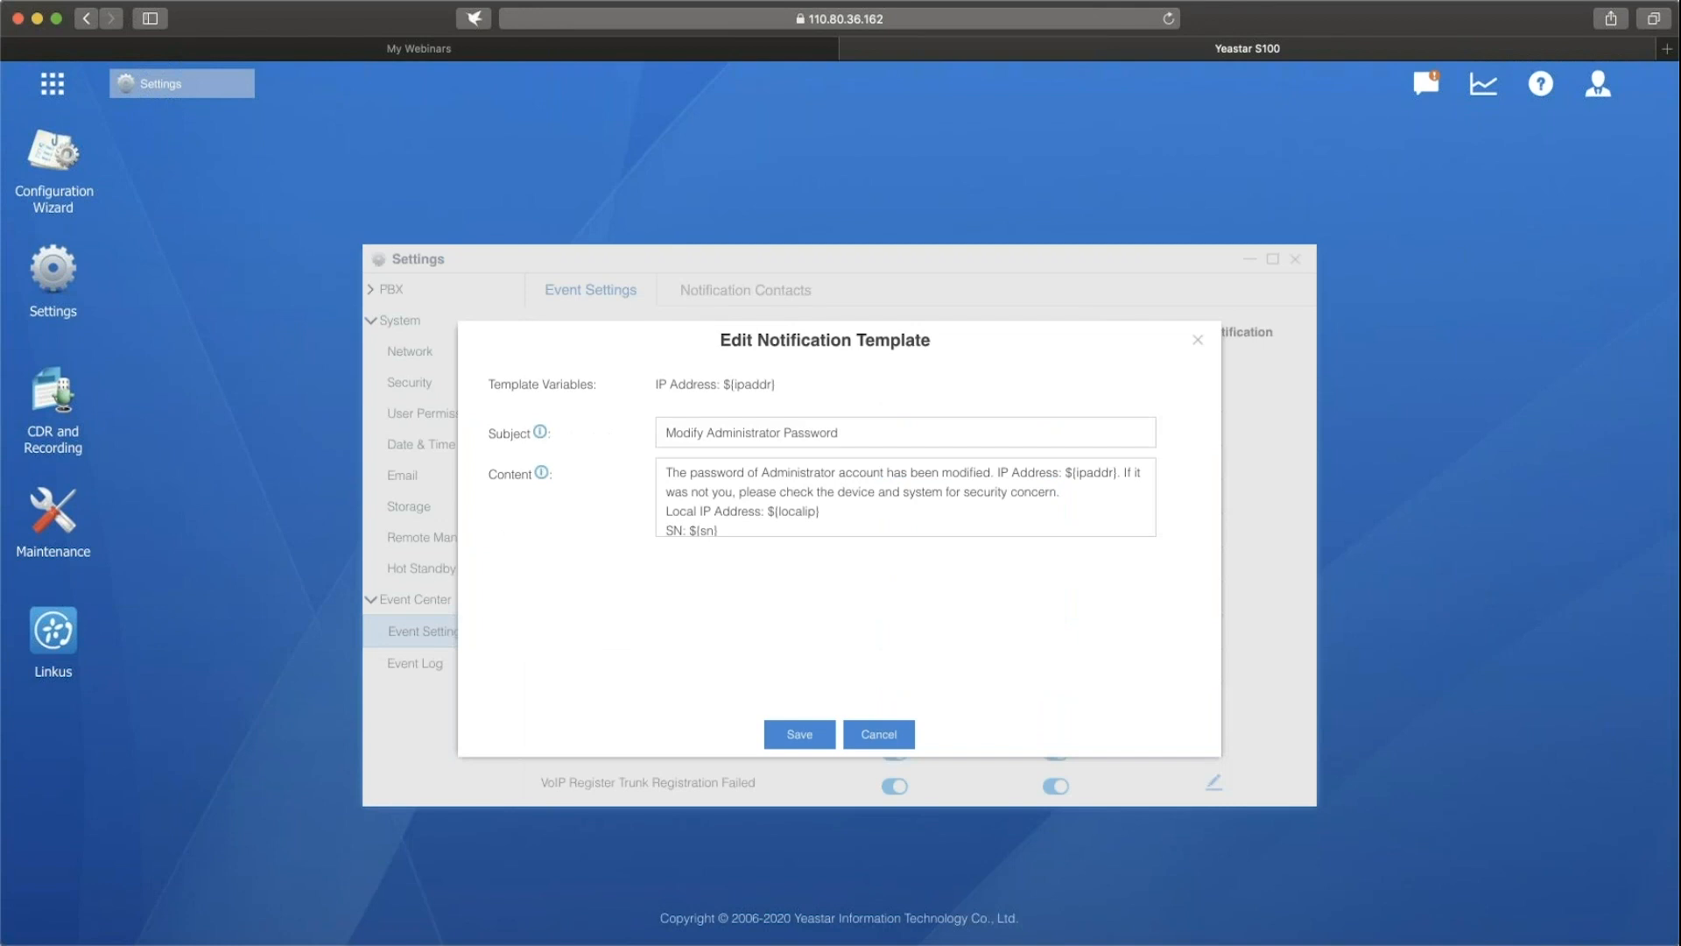
{"action": "left_click", "coordinate": [1197, 341]}
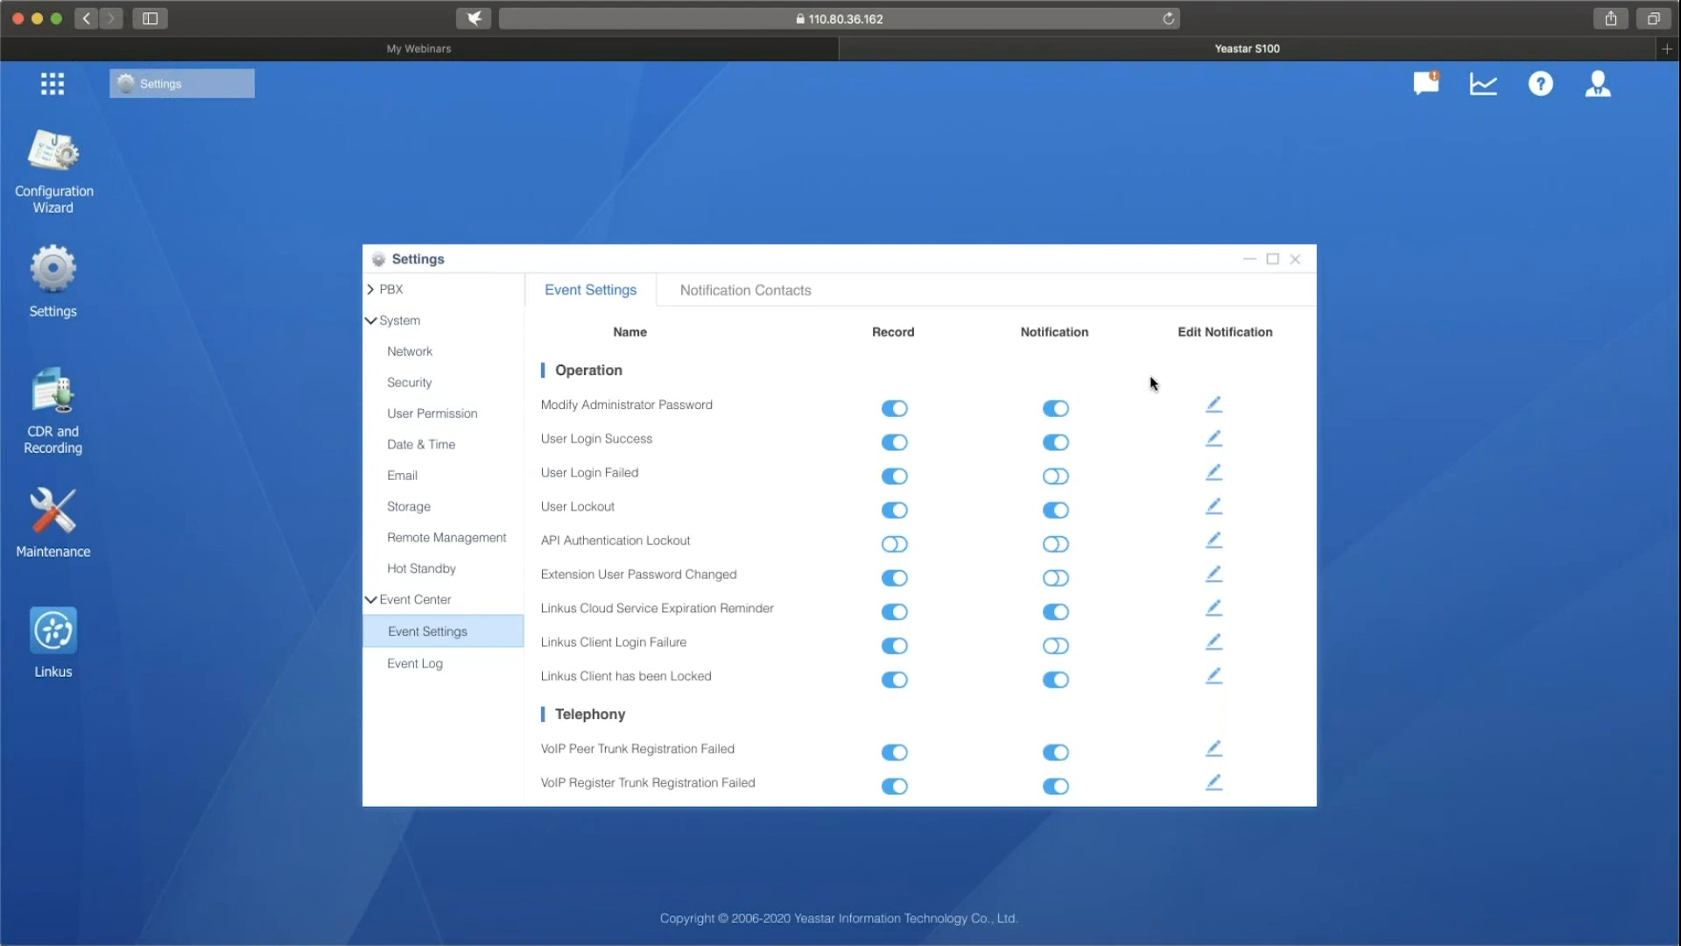
{"action": "left_click", "coordinate": [1215, 407]}
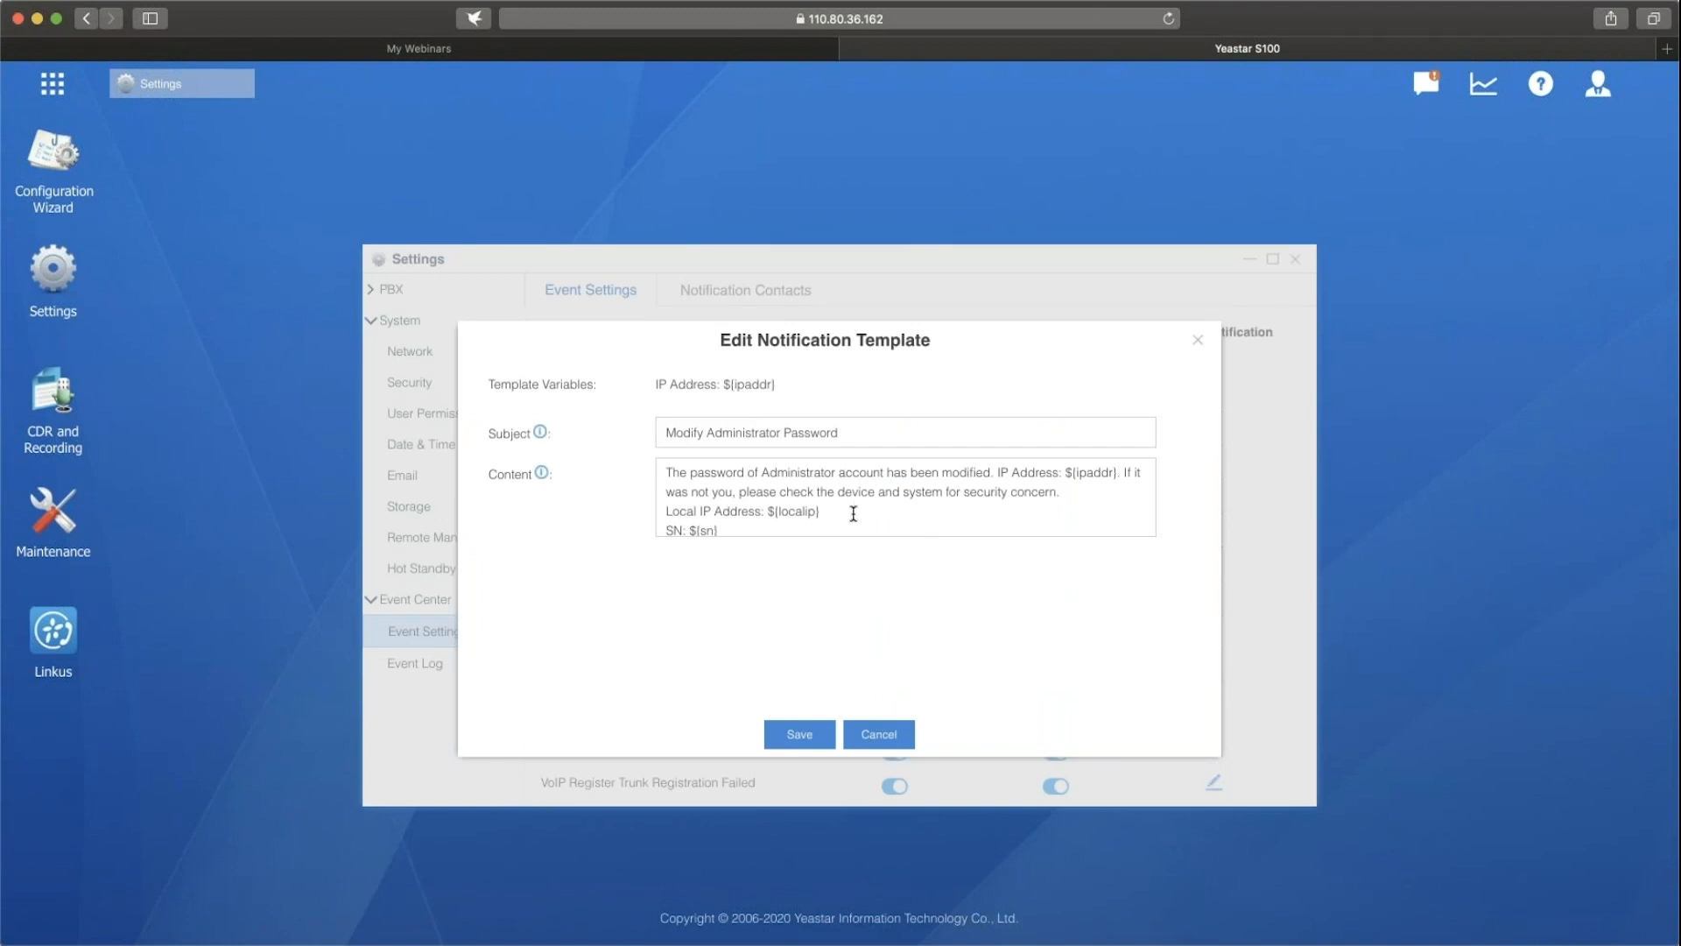
{"action": "scroll", "coordinate": [836, 513], "scroll_direction": "down", "scroll_amount": 1}
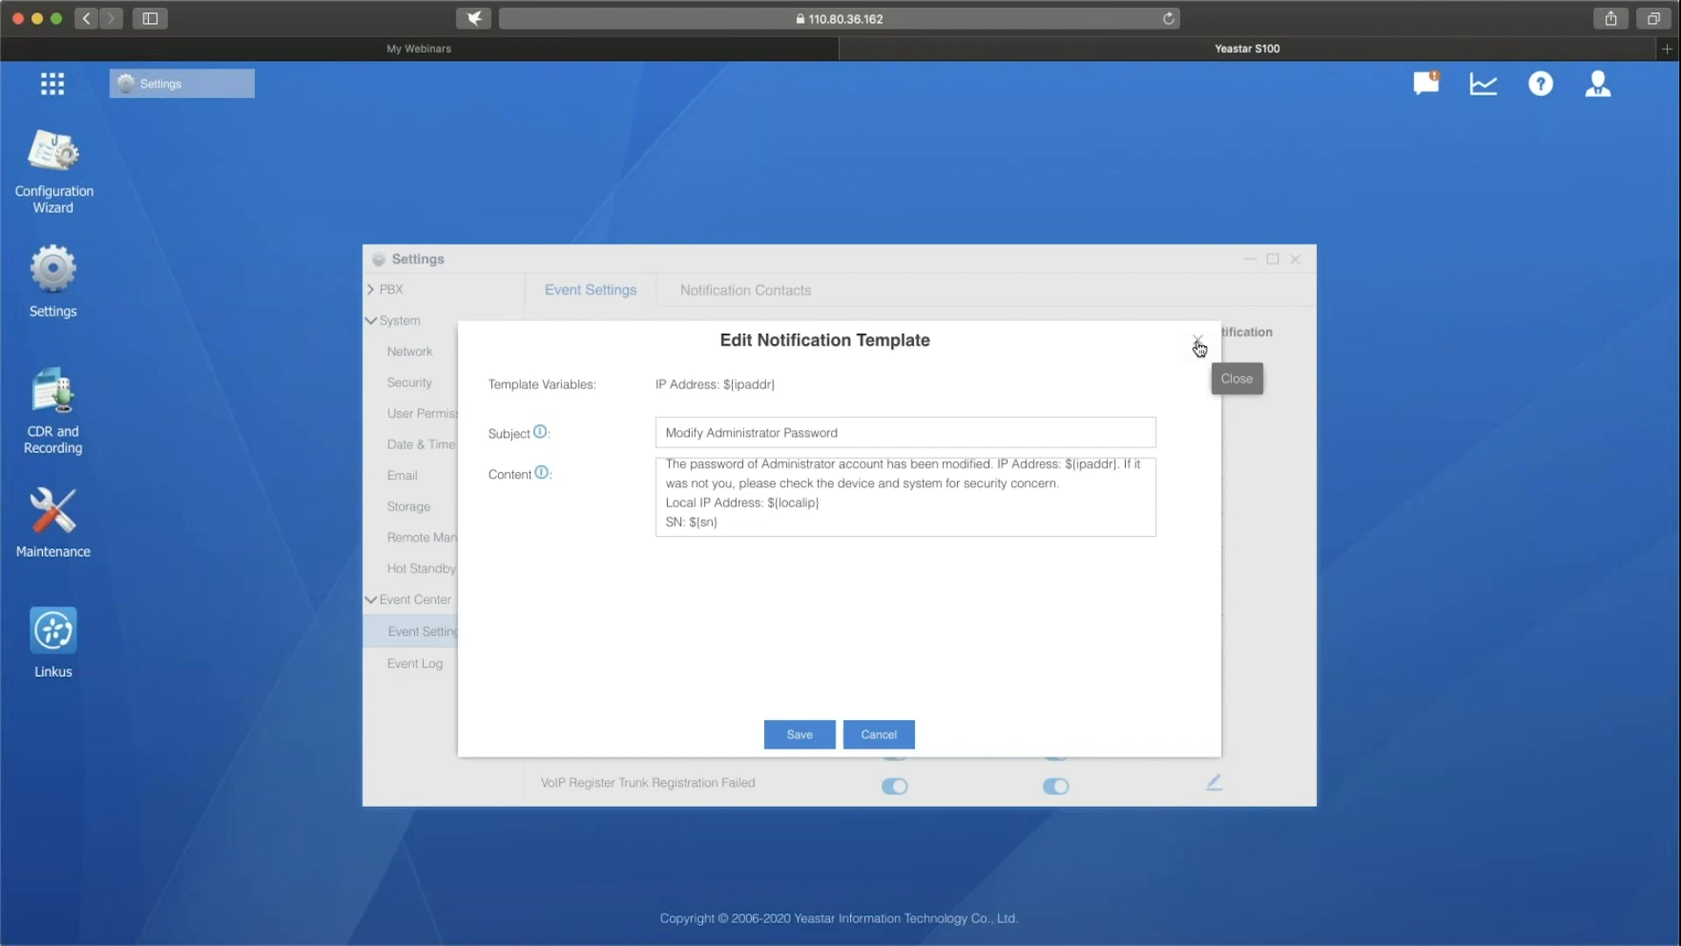
{"action": "left_click", "coordinate": [1198, 341]}
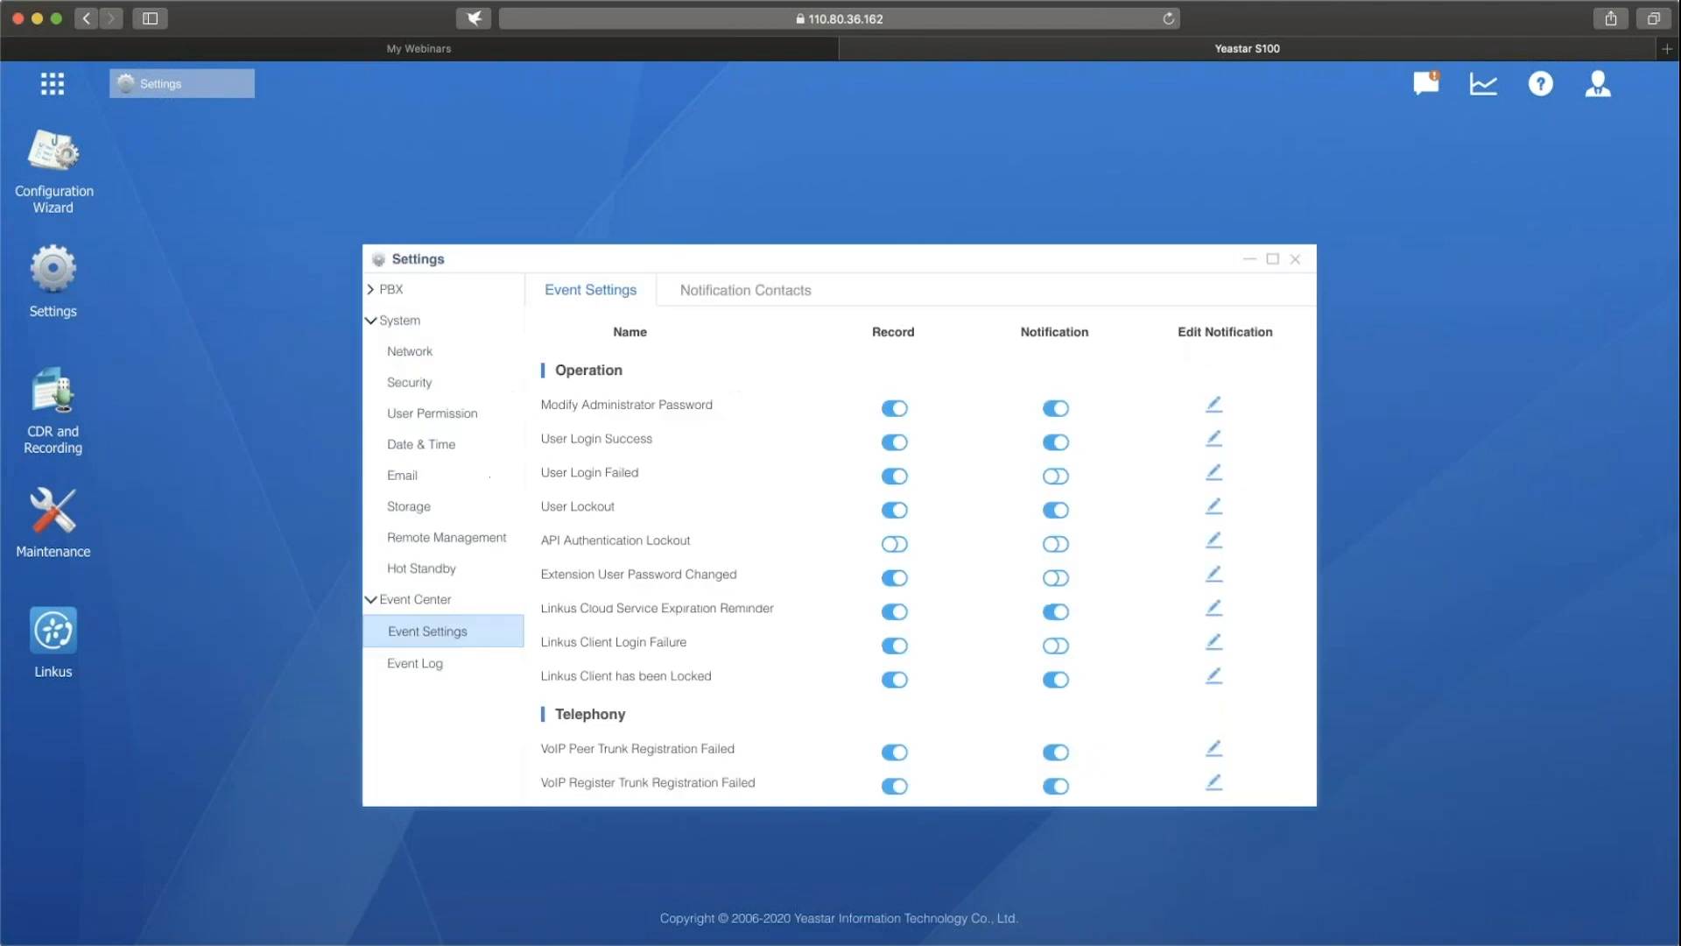
Look over the Event Center's notification contacts and event log, and return to the event settings.
{"action": "left_click", "coordinate": [767, 300]}
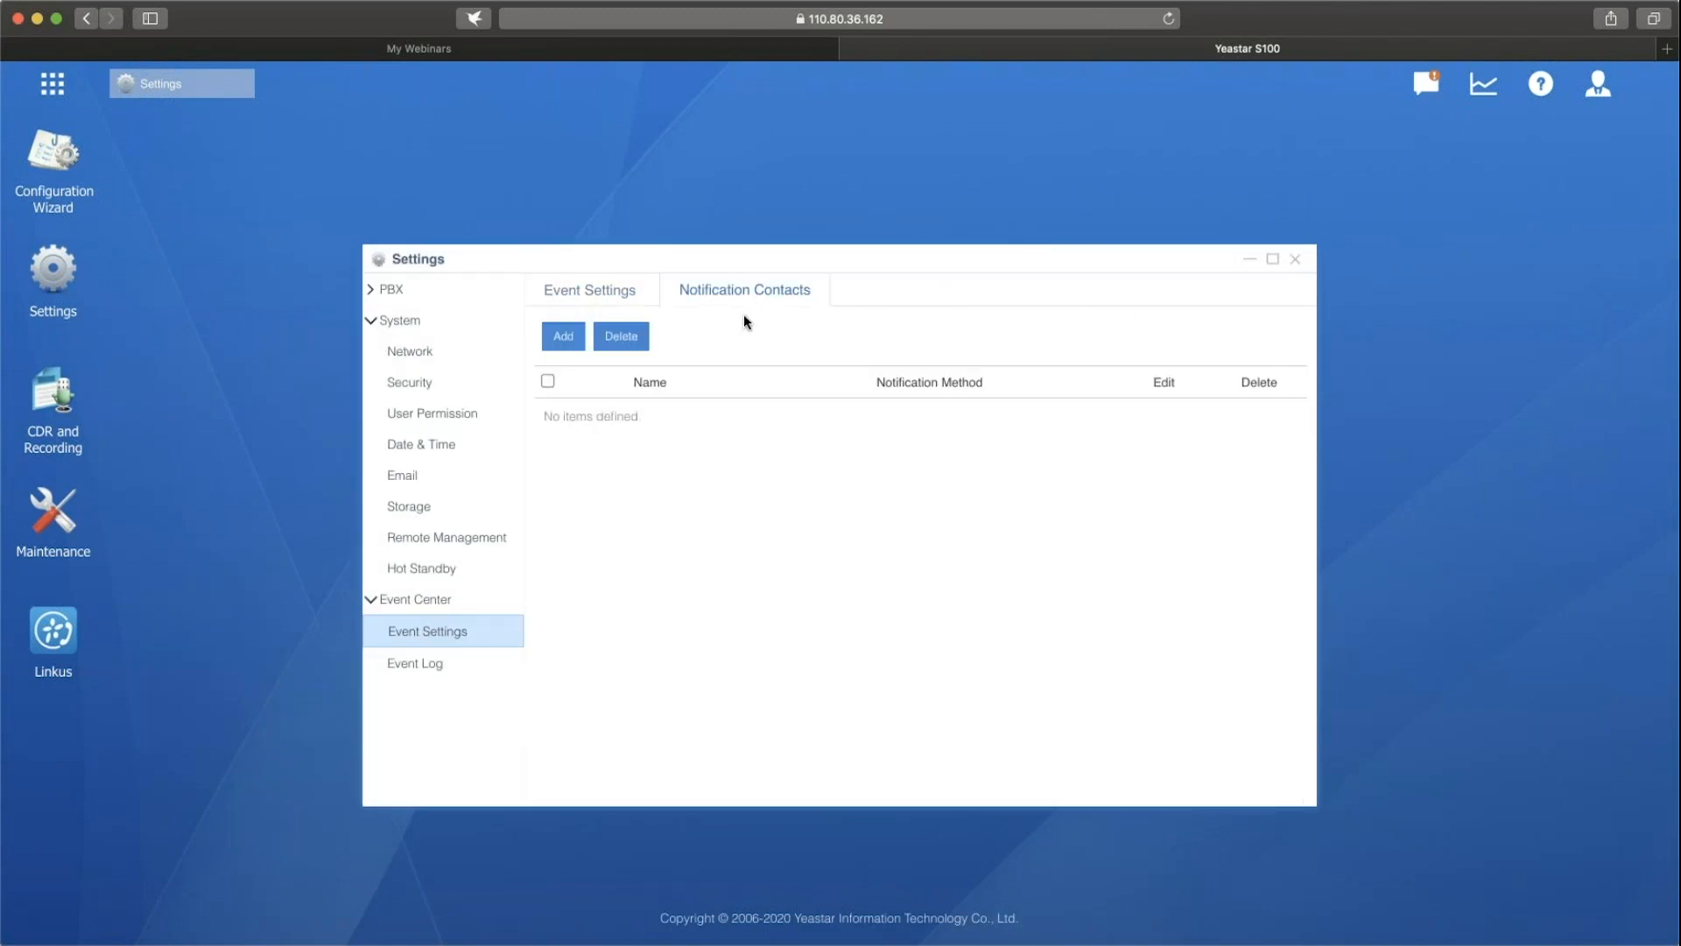
{"action": "left_click", "coordinate": [629, 303]}
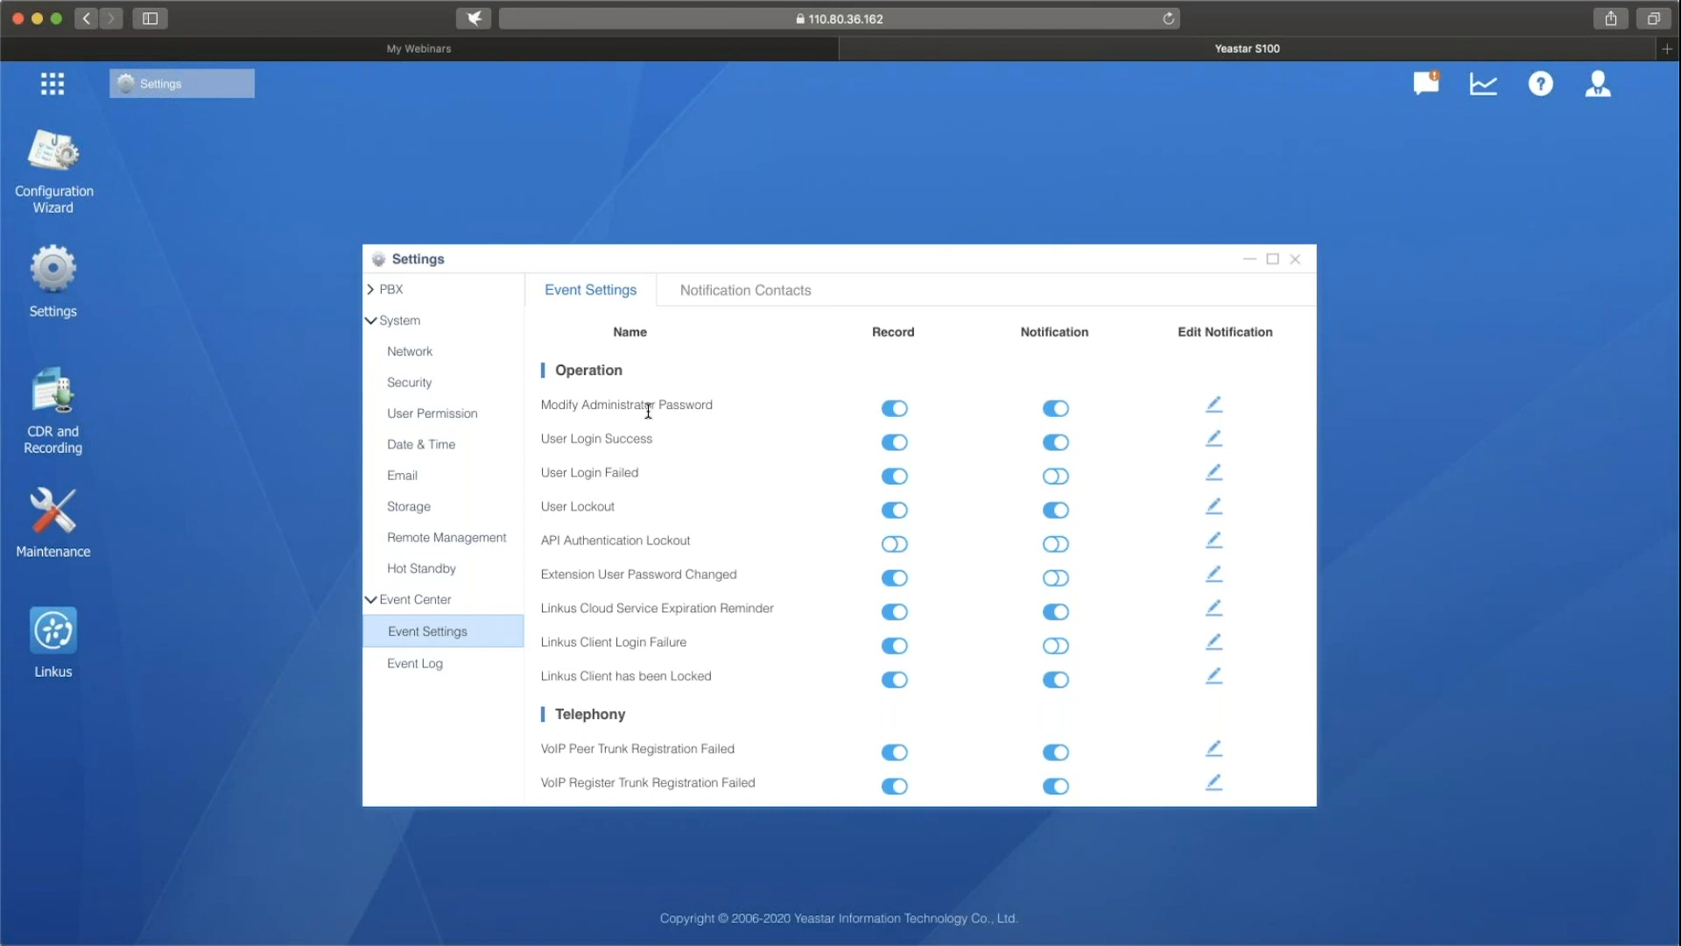
{"action": "left_click", "coordinate": [427, 667]}
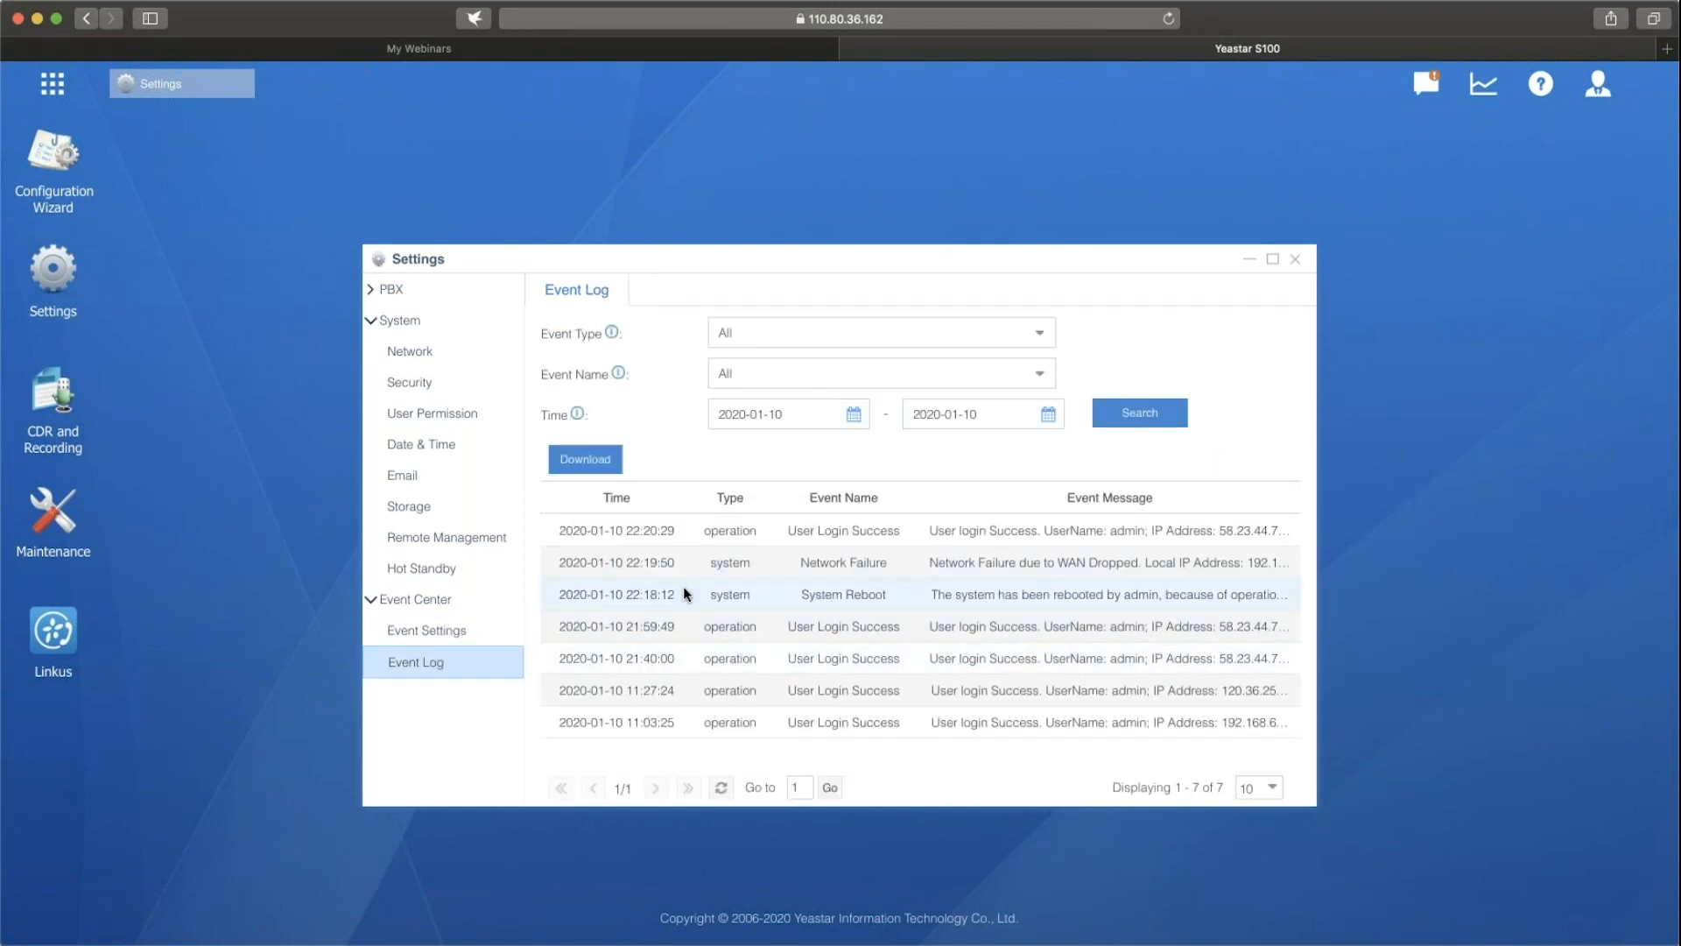
{"action": "left_click", "coordinate": [483, 630]}
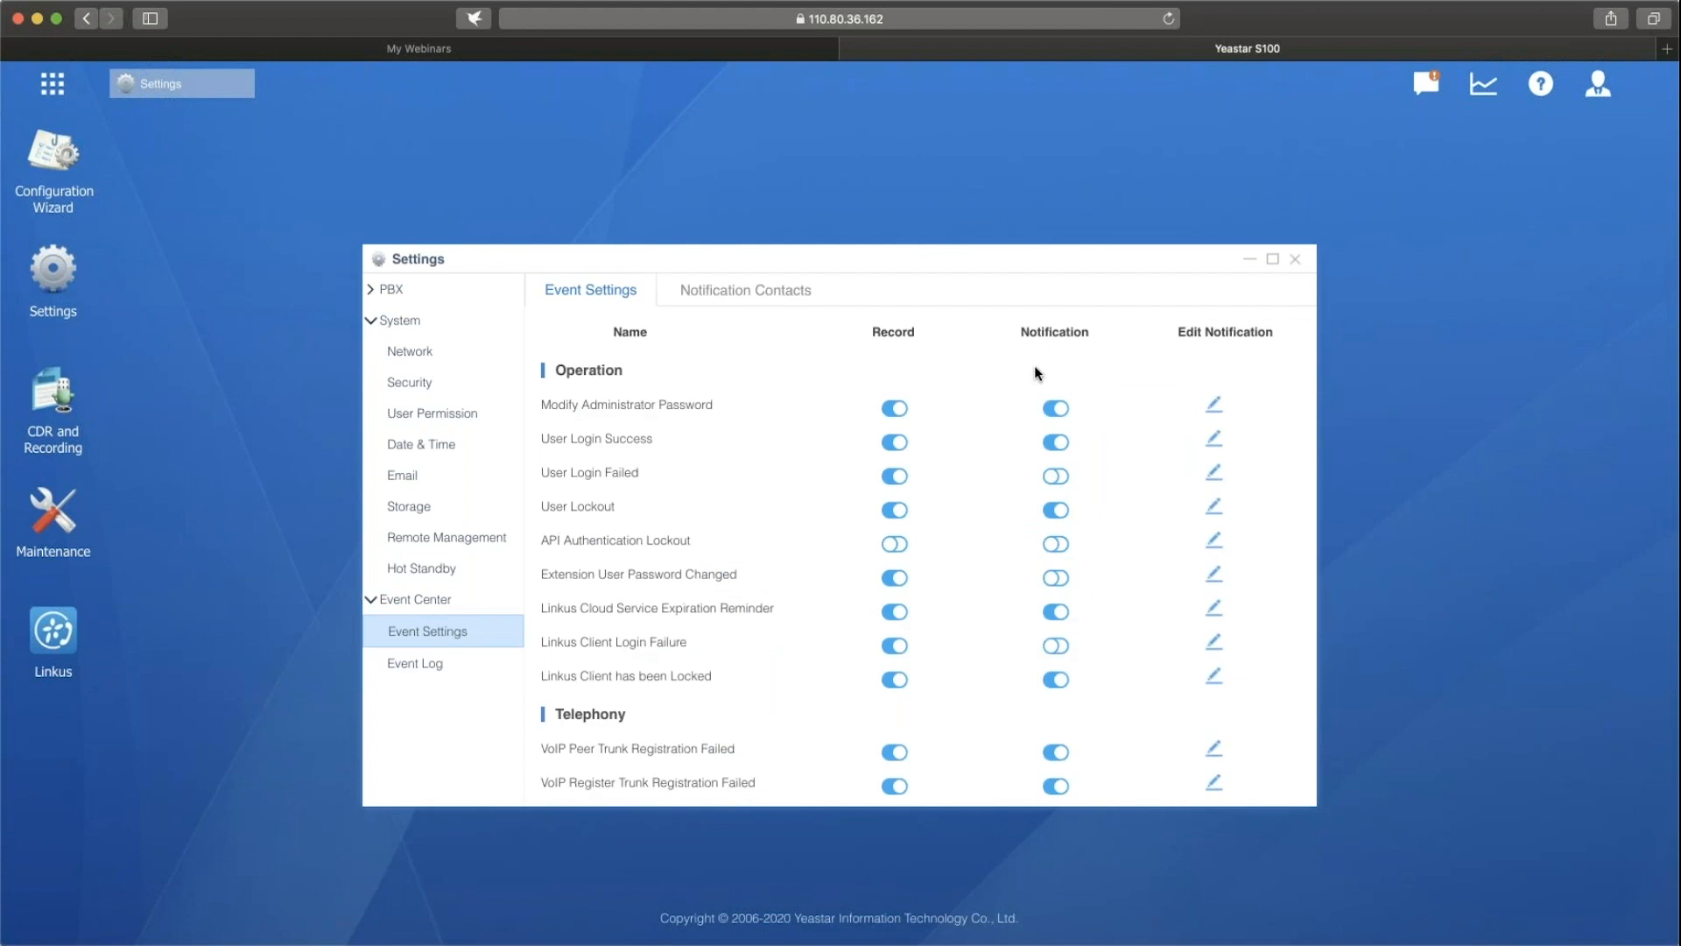
Add extension 1000 as a notification contact, with Email, SMS, Call Extension and Call Mobile as notification methods.
{"action": "left_click", "coordinate": [770, 292]}
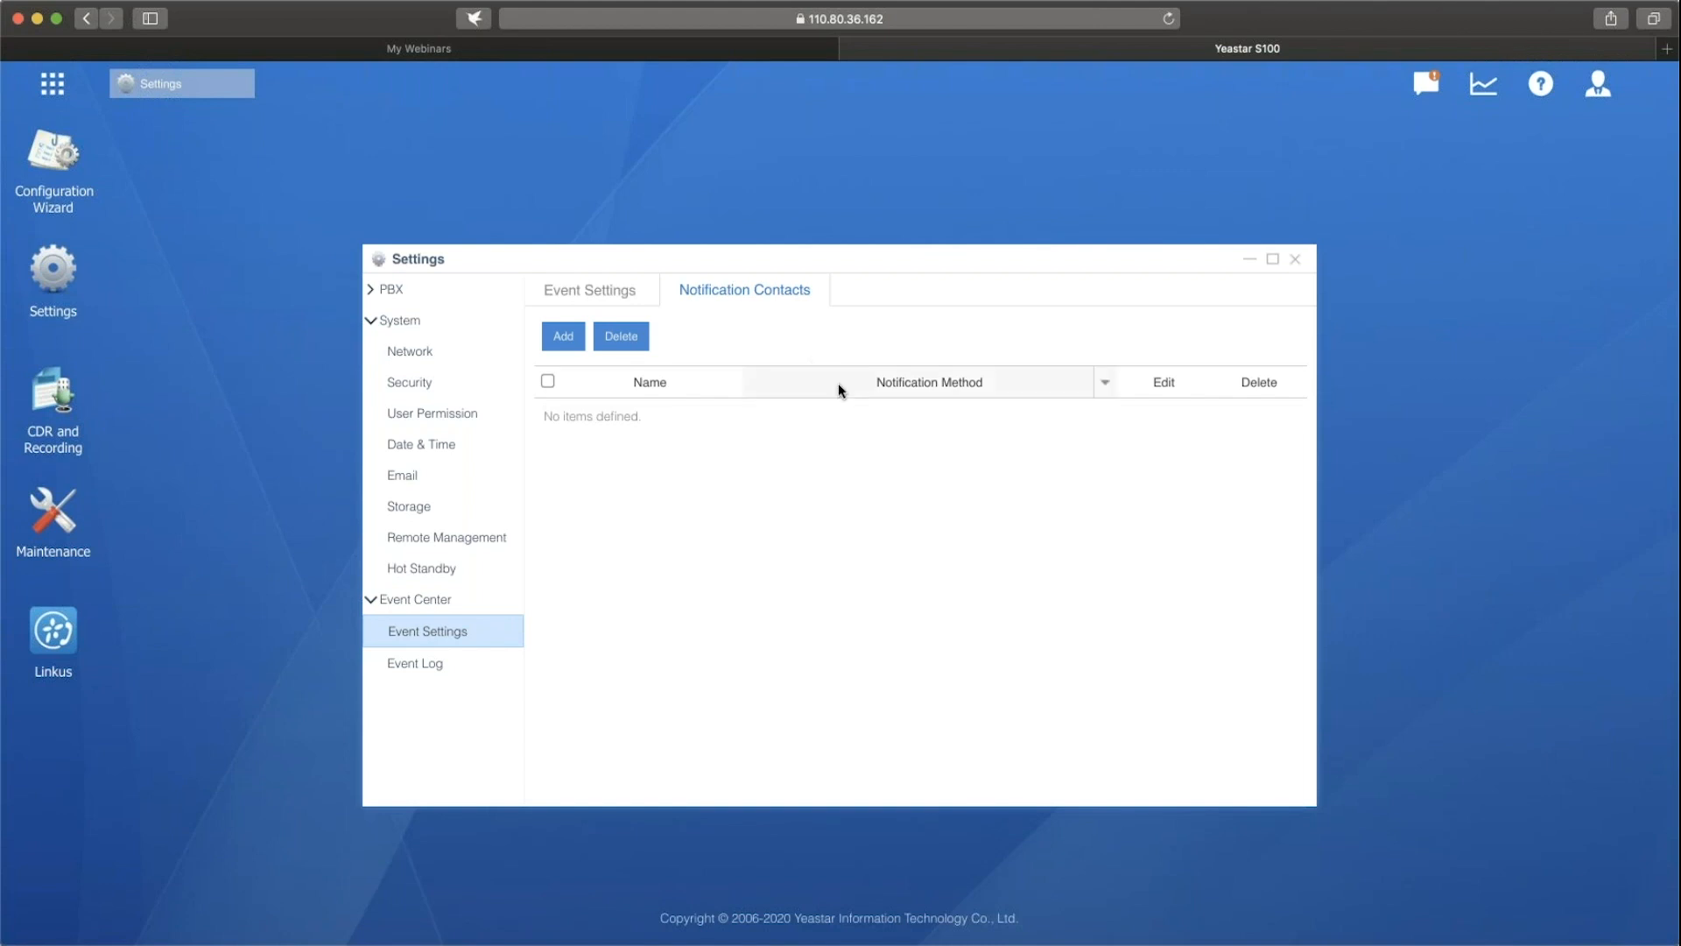
{"action": "left_click", "coordinate": [564, 337]}
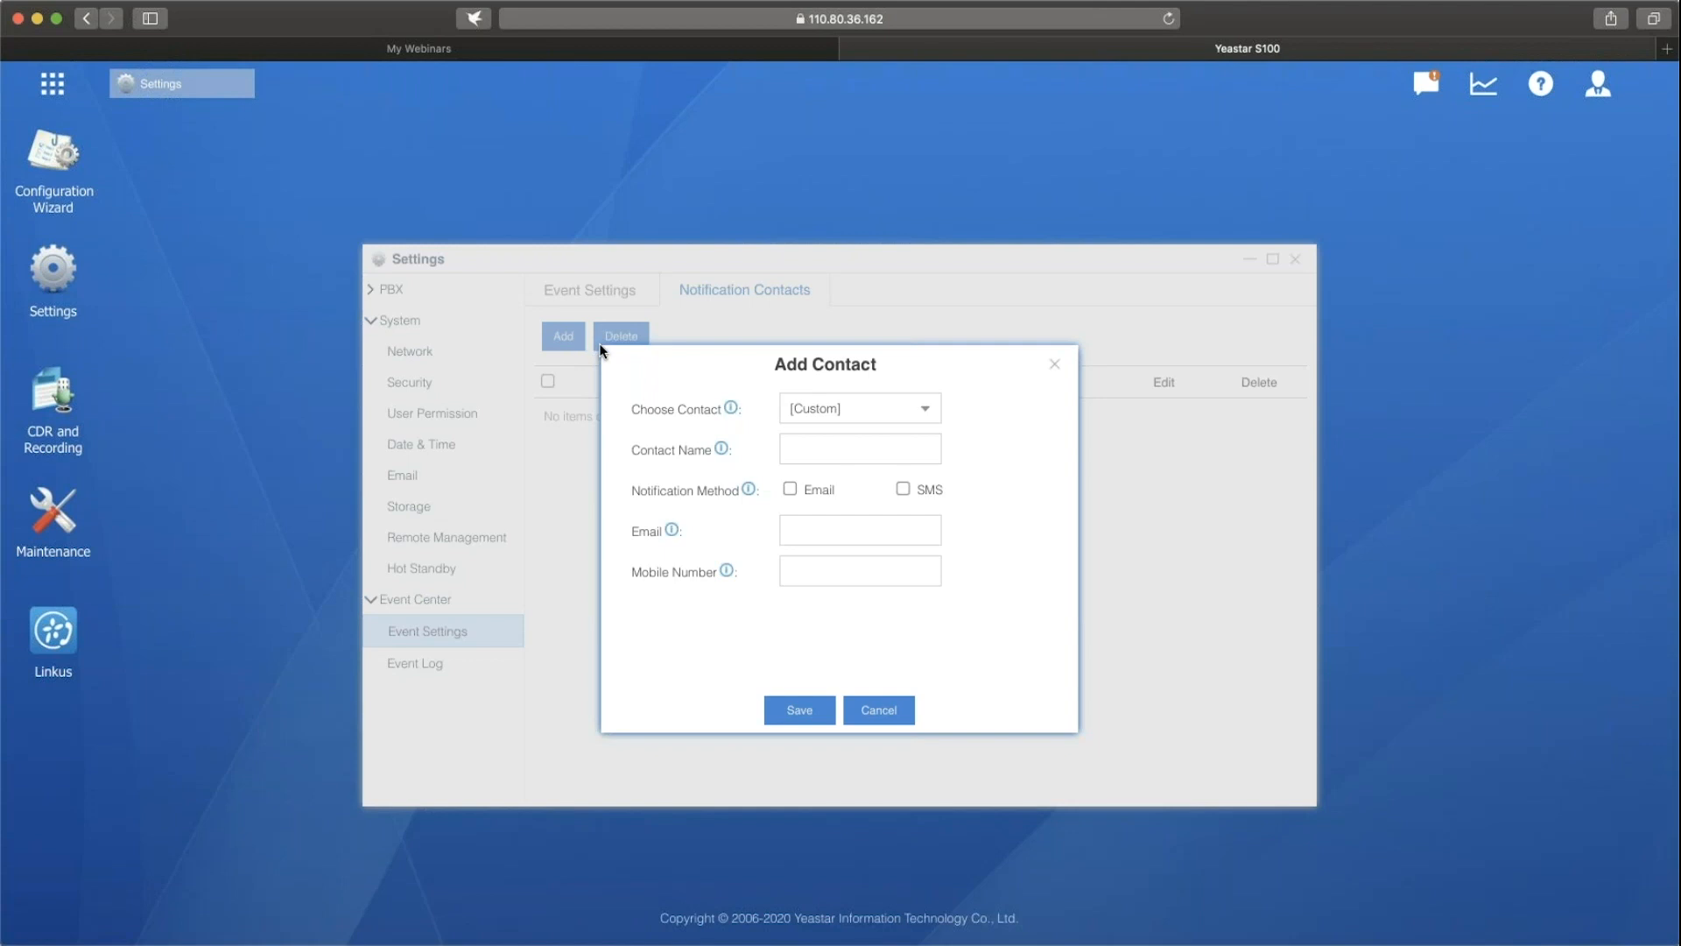
{"action": "left_click", "coordinate": [926, 408]}
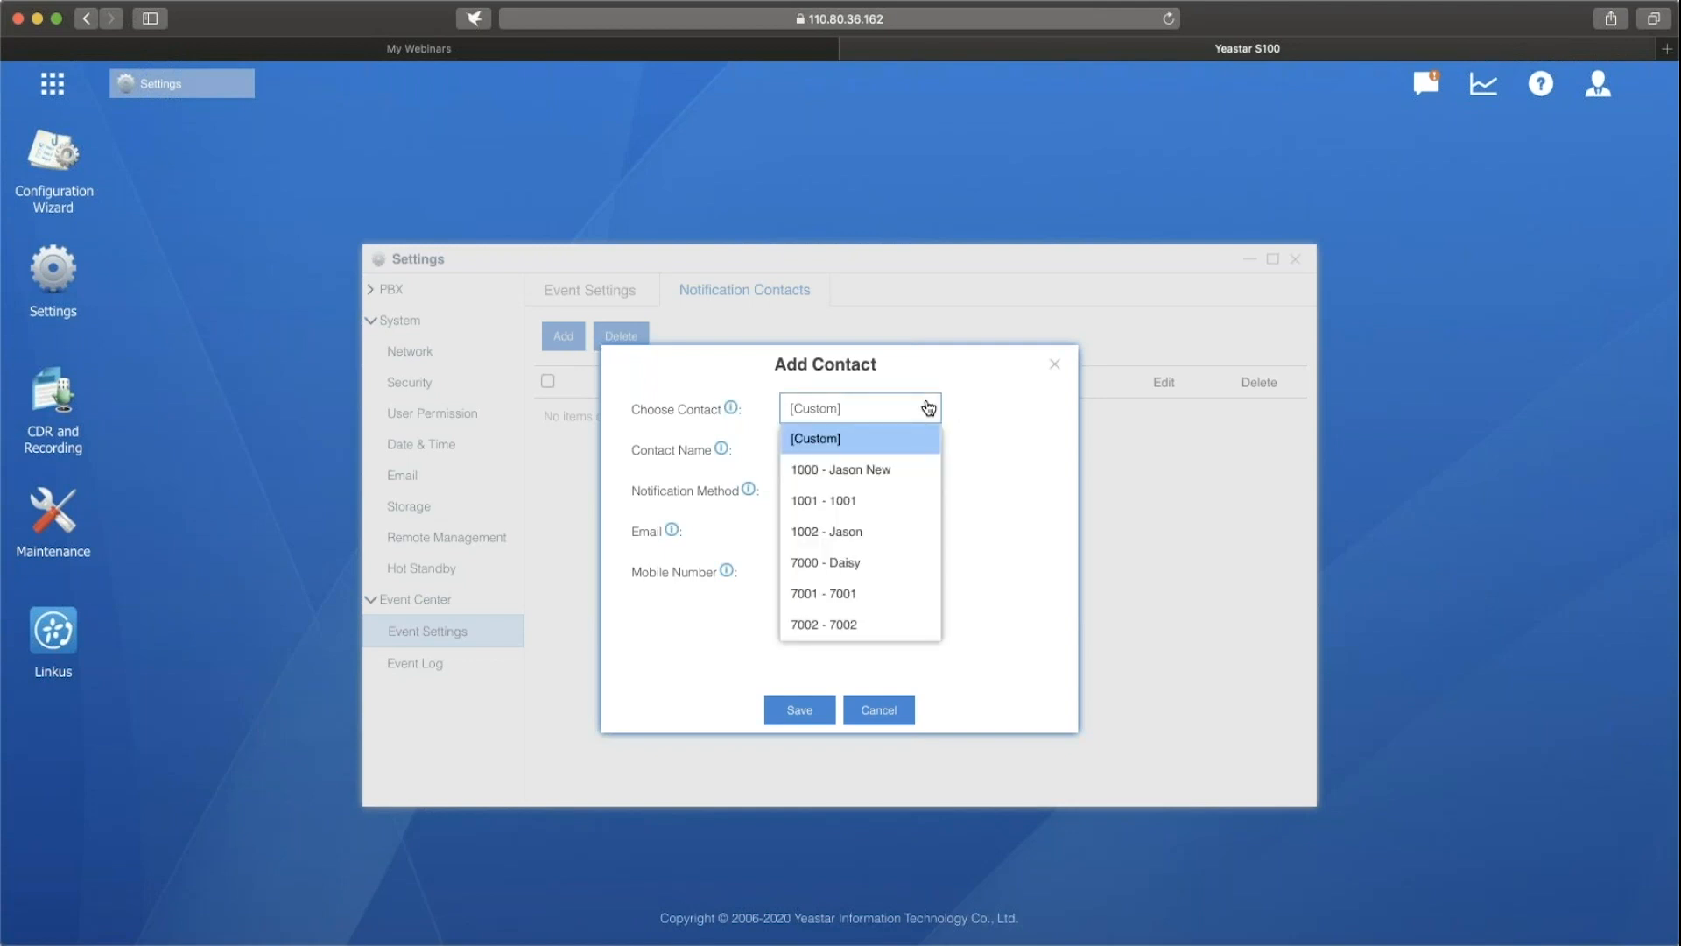
{"action": "left_click", "coordinate": [913, 470]}
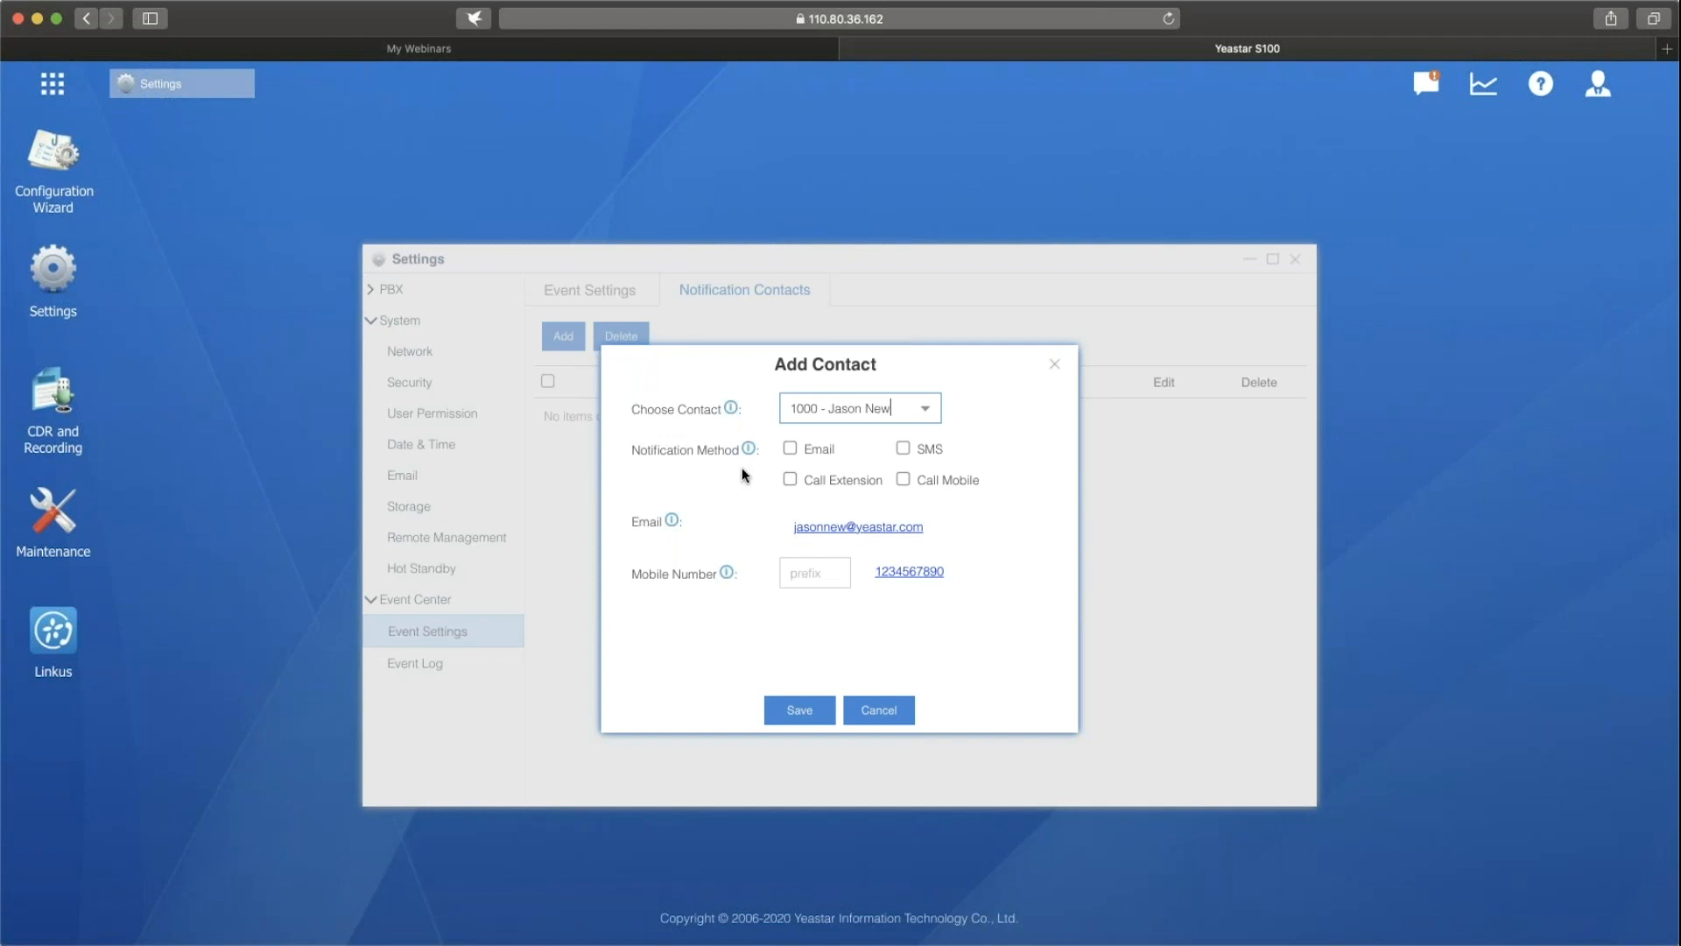
{"action": "left_click", "coordinate": [793, 451]}
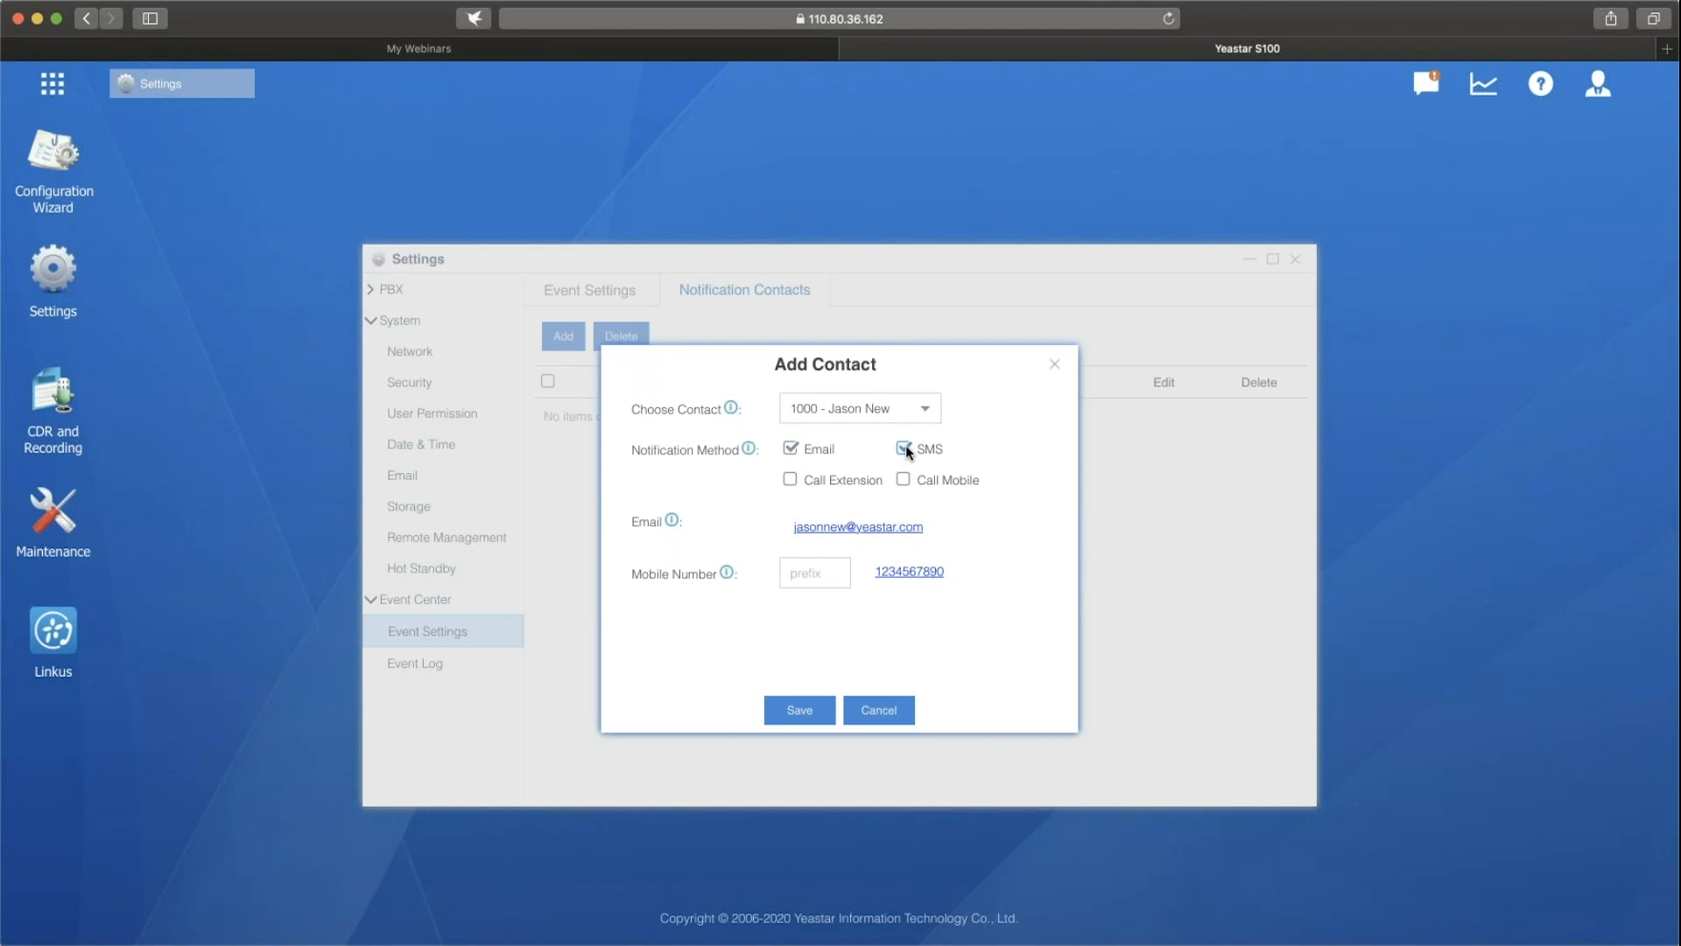
{"action": "left_click", "coordinate": [793, 481]}
{"action": "left_click", "coordinate": [807, 706]}
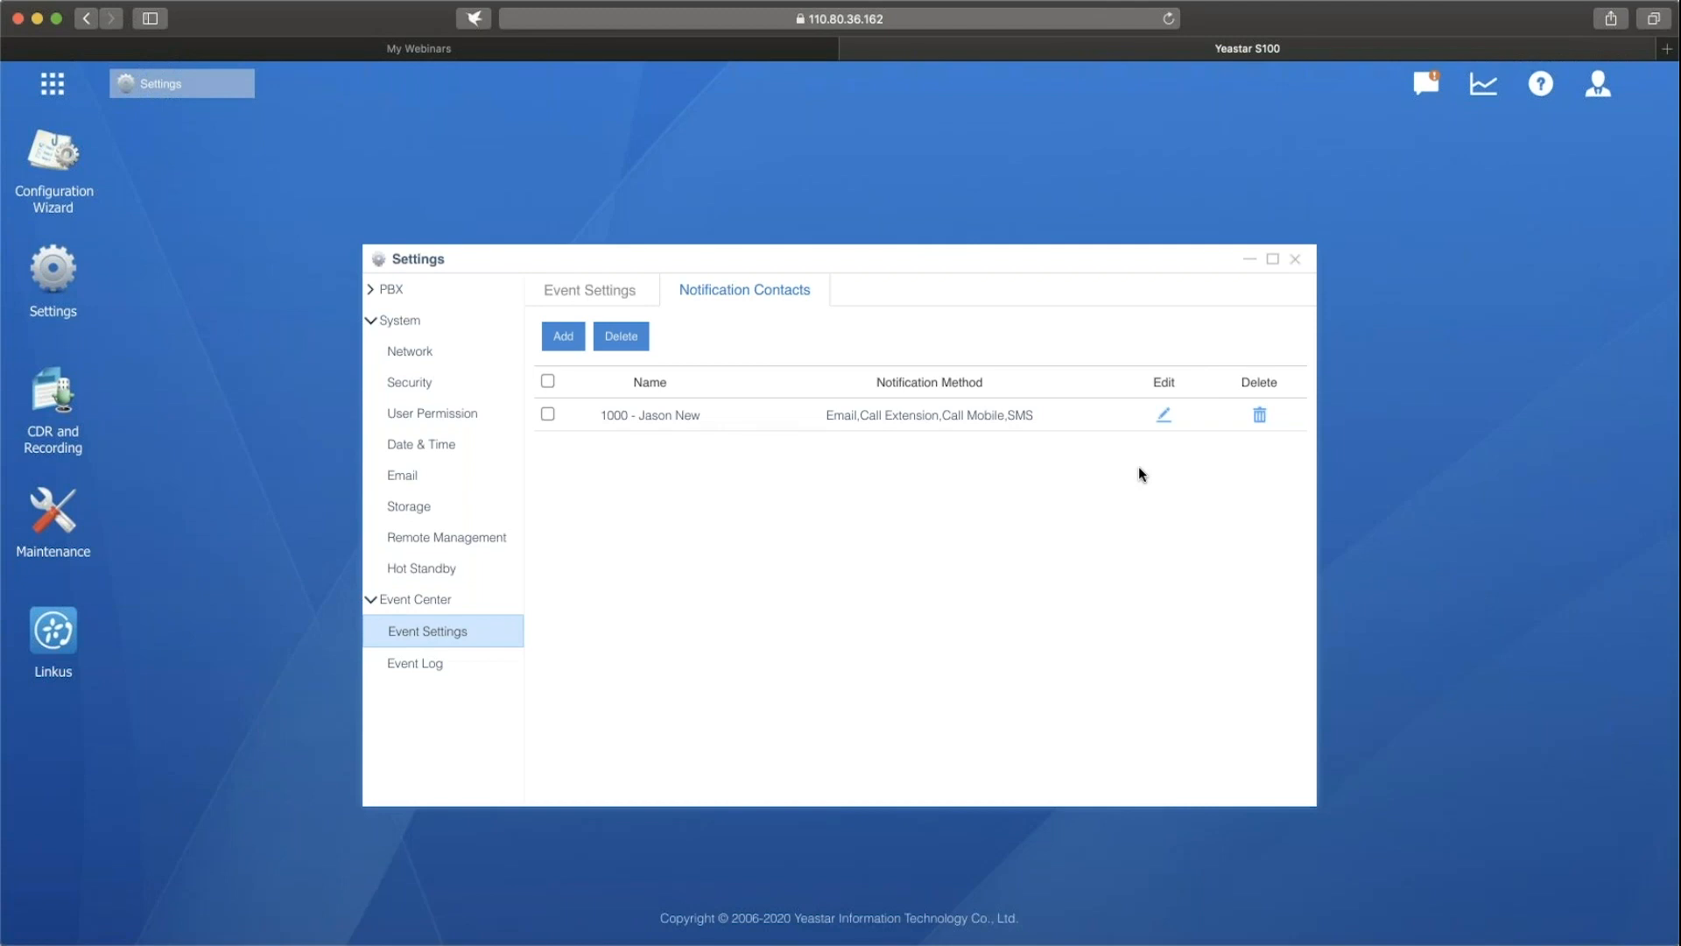
Examine the recorded messages in the event log, and switch from Settings to the Maintenance upgrade page.
{"action": "left_click", "coordinate": [502, 657]}
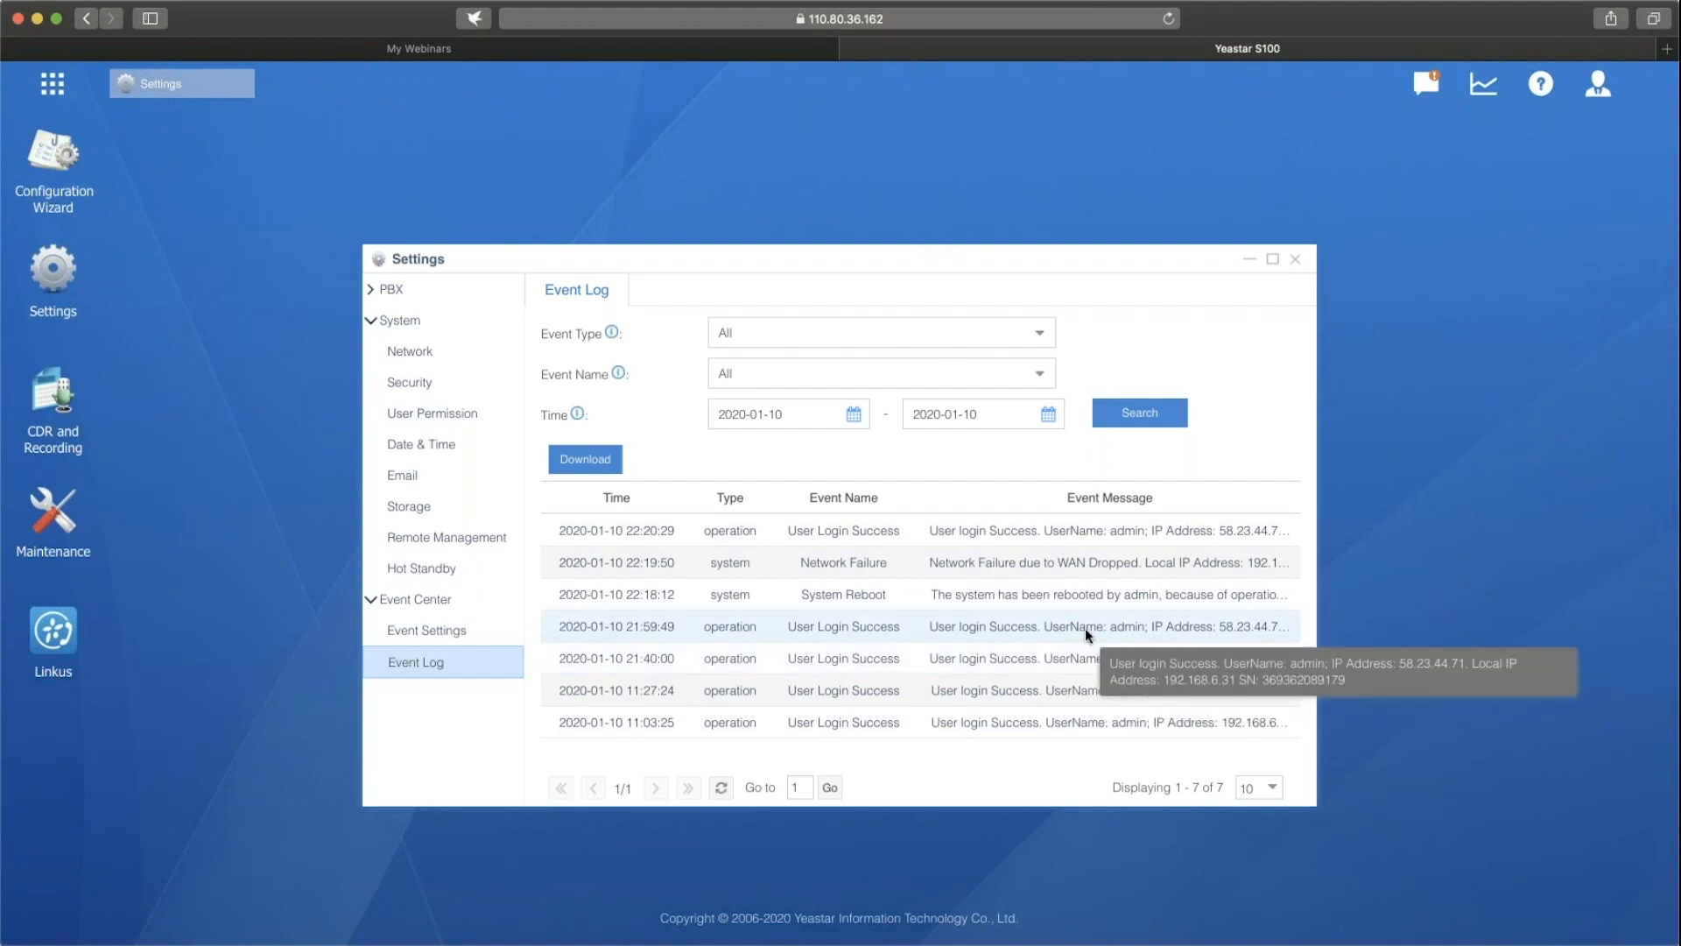
{"action": "left_click", "coordinate": [1294, 260]}
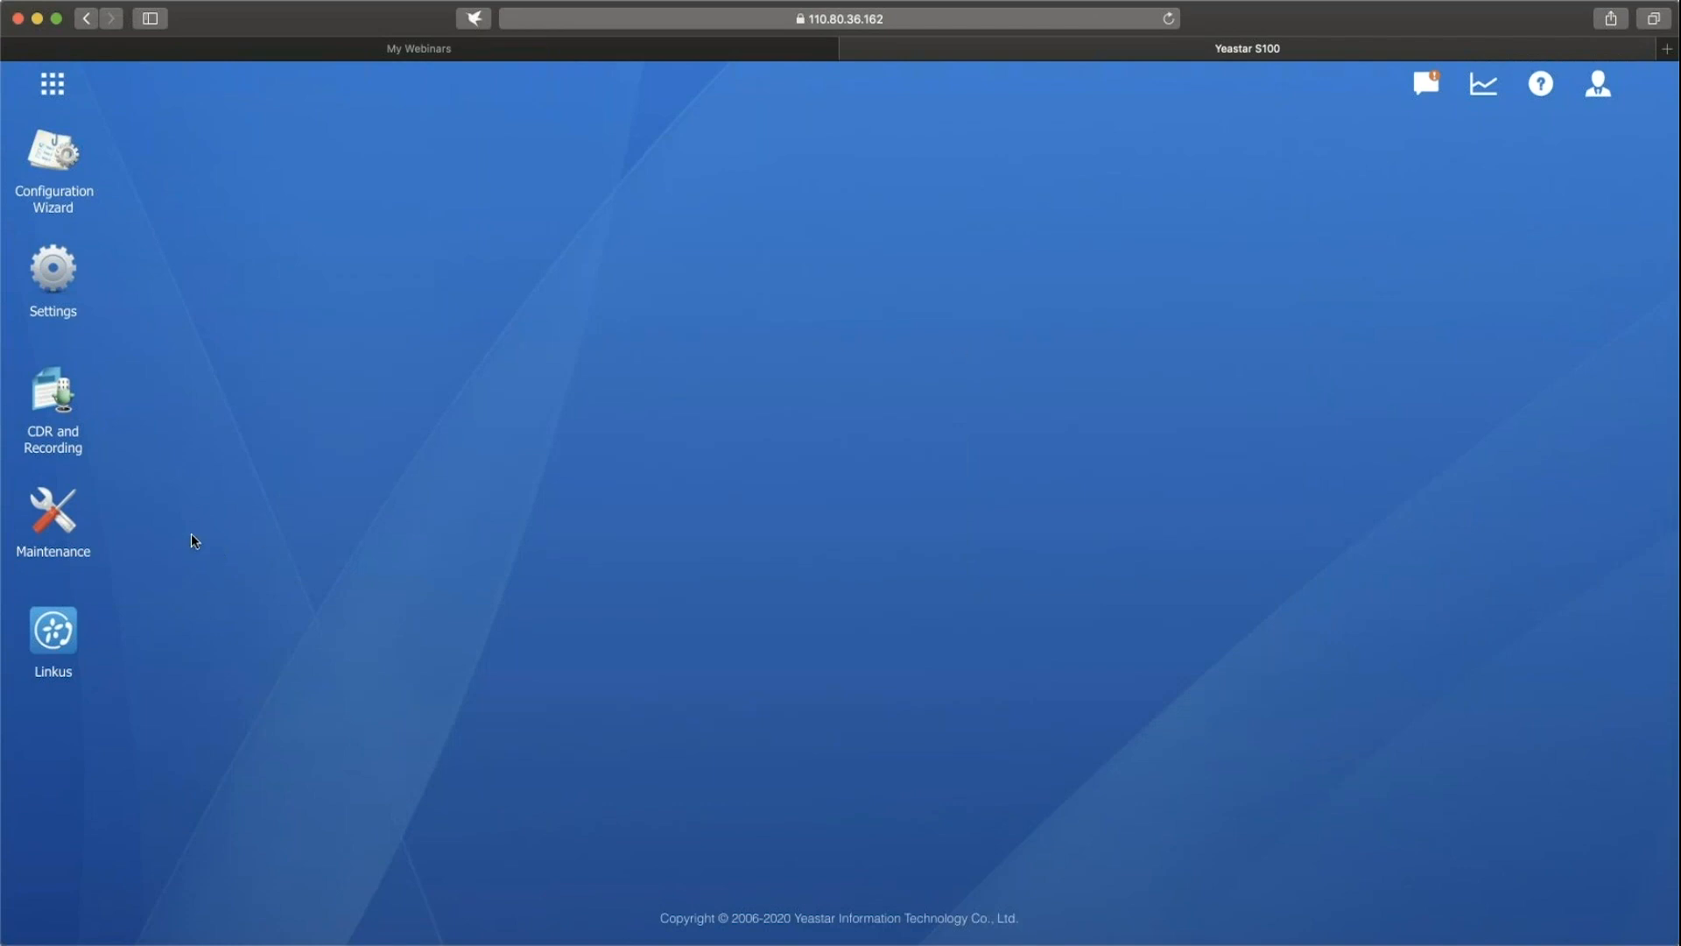
{"action": "left_click", "coordinate": [64, 517]}
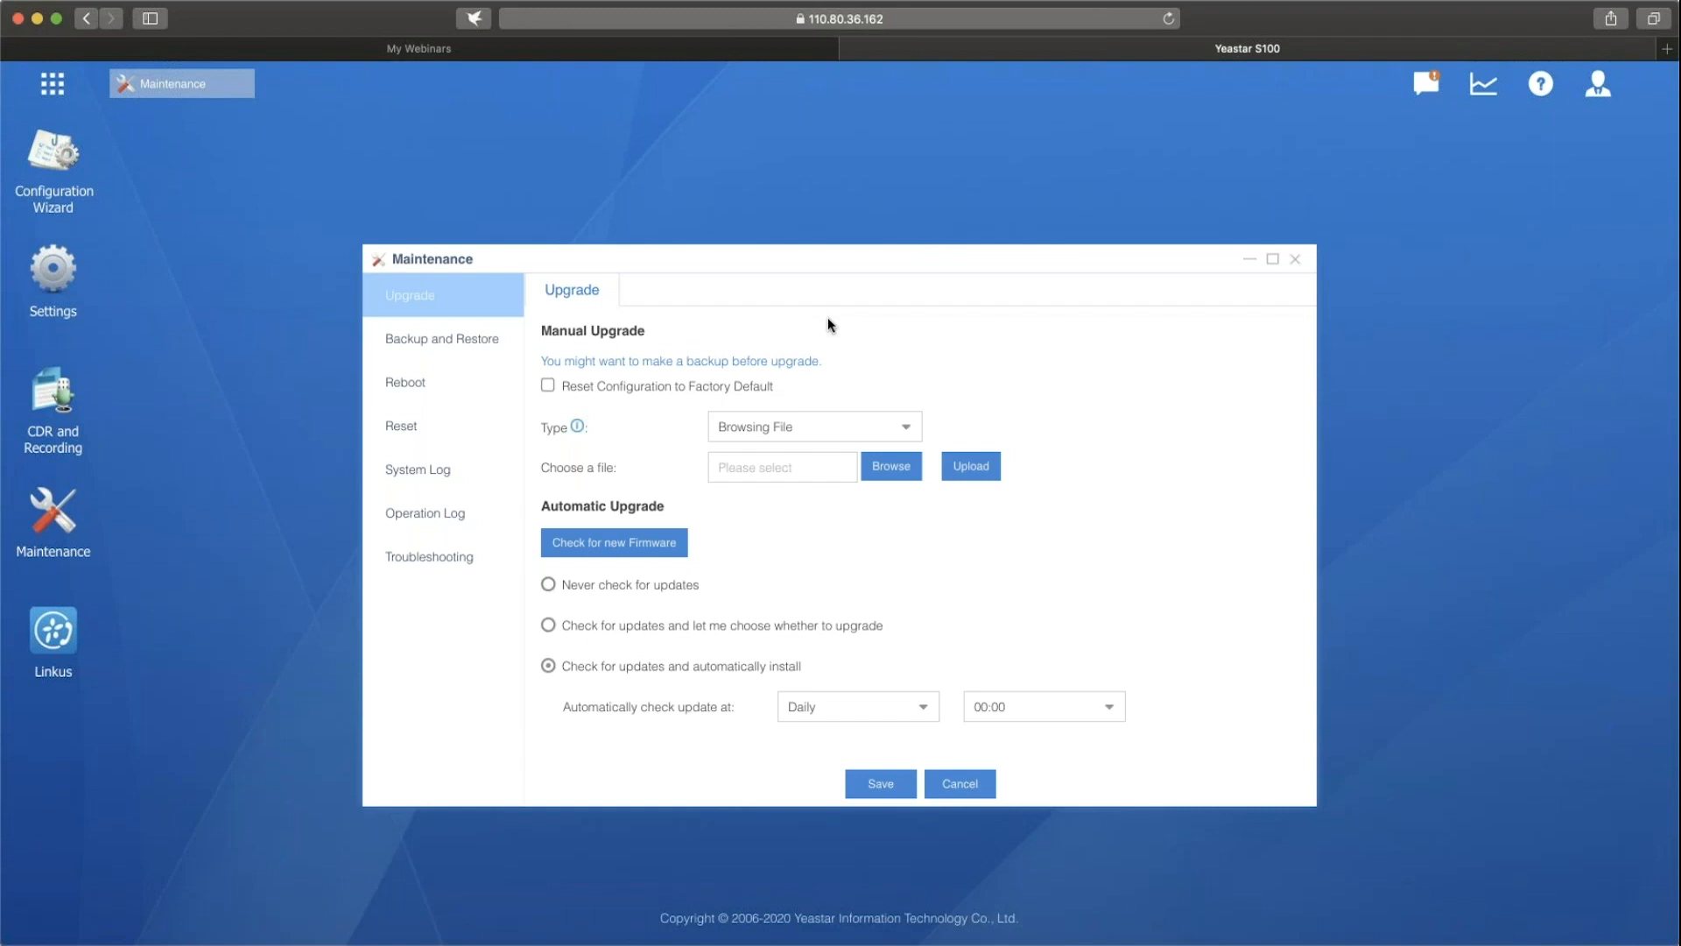
Try the Reset Configuration to Factory Default option for the manual upgrade, and cancel it at the verification code.
{"action": "left_click", "coordinate": [549, 386]}
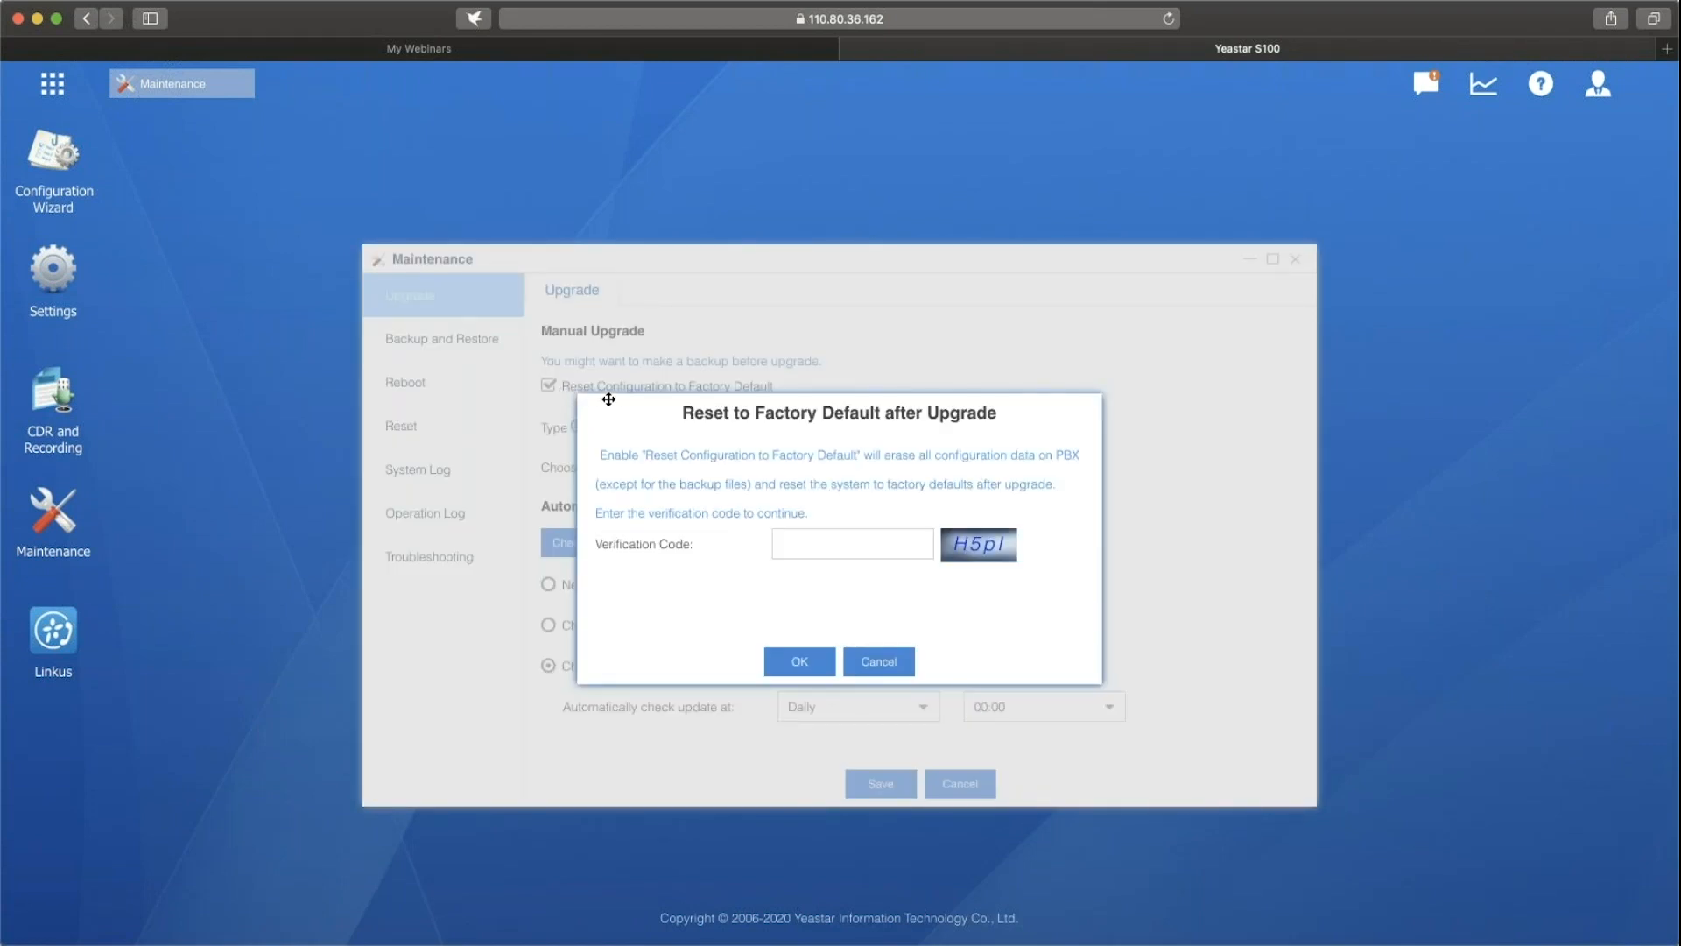
{"action": "left_click", "coordinate": [898, 536]}
{"action": "left_click", "coordinate": [907, 664]}
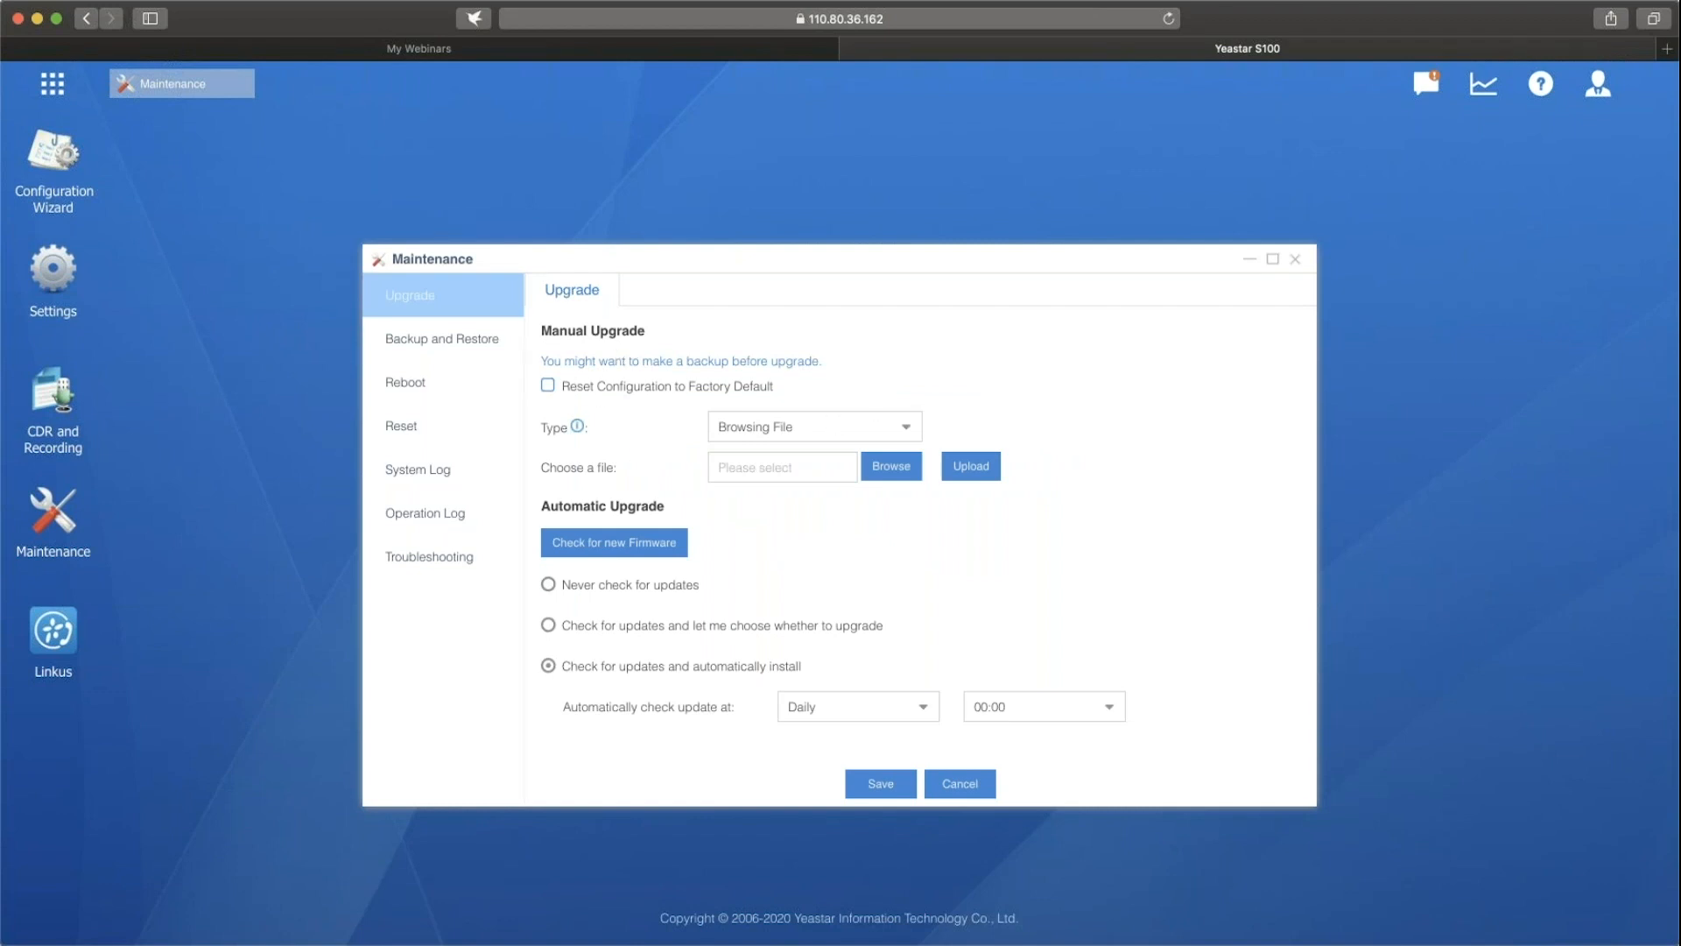
Go through the manual upgrade types Browsing File, Download From TFTP Server and Download From HTTP Server, with their required fields.
{"action": "left_click", "coordinate": [877, 420]}
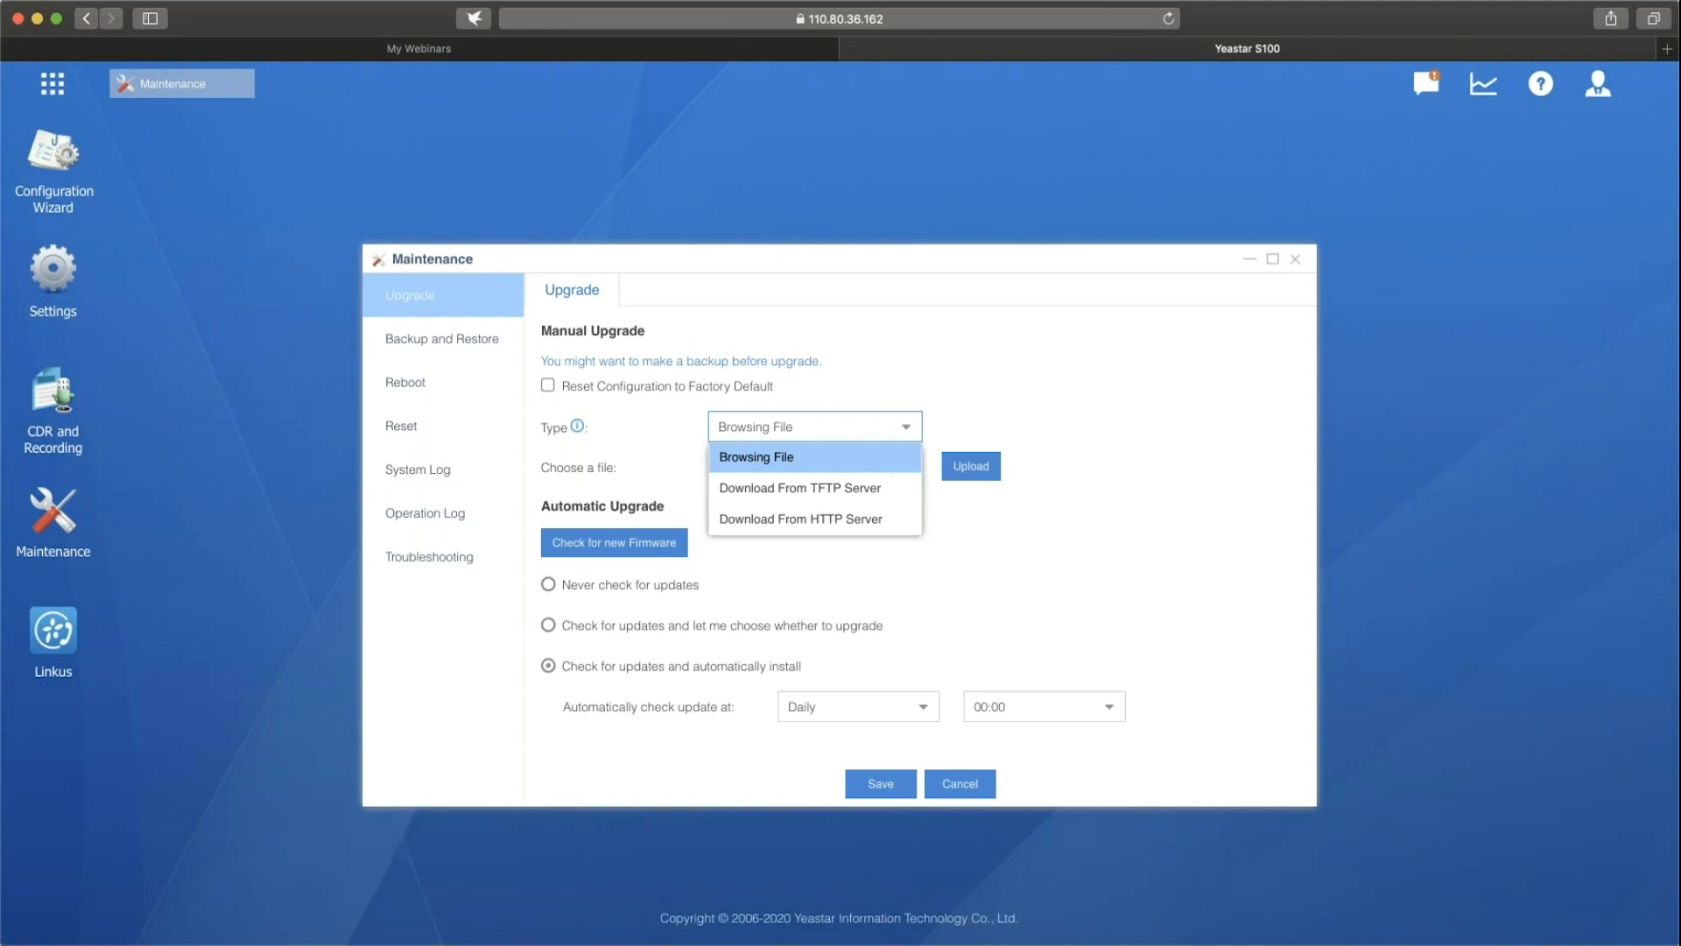
{"action": "left_click", "coordinate": [817, 458]}
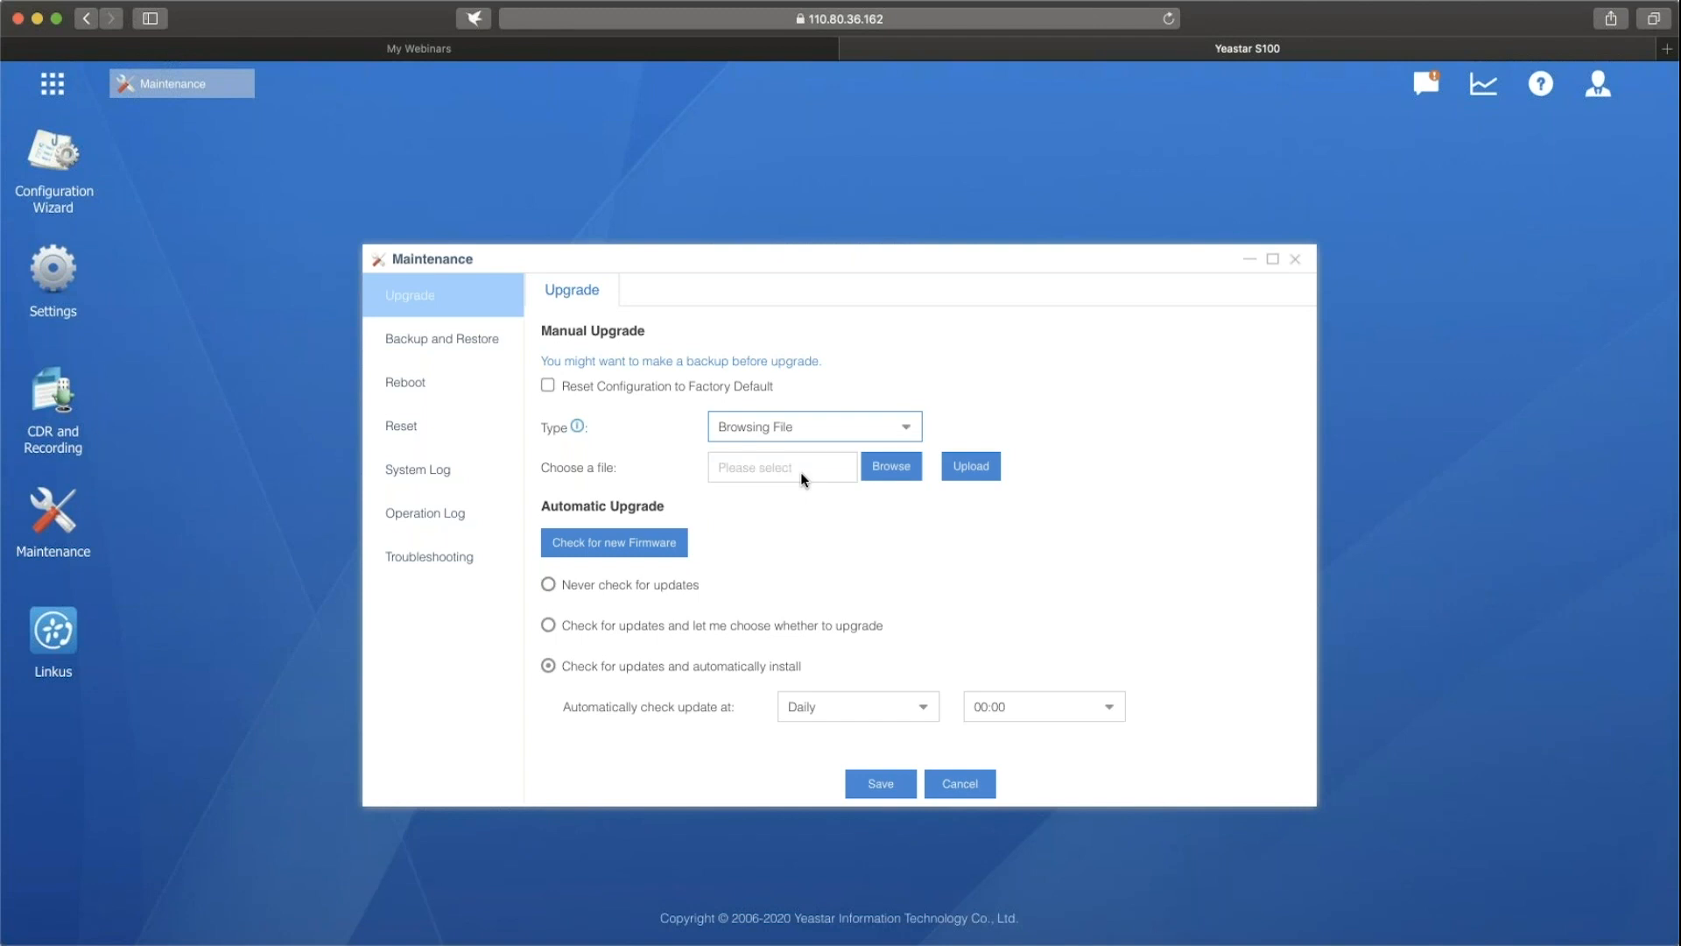
{"action": "left_click", "coordinate": [902, 429]}
{"action": "left_click", "coordinate": [807, 493]}
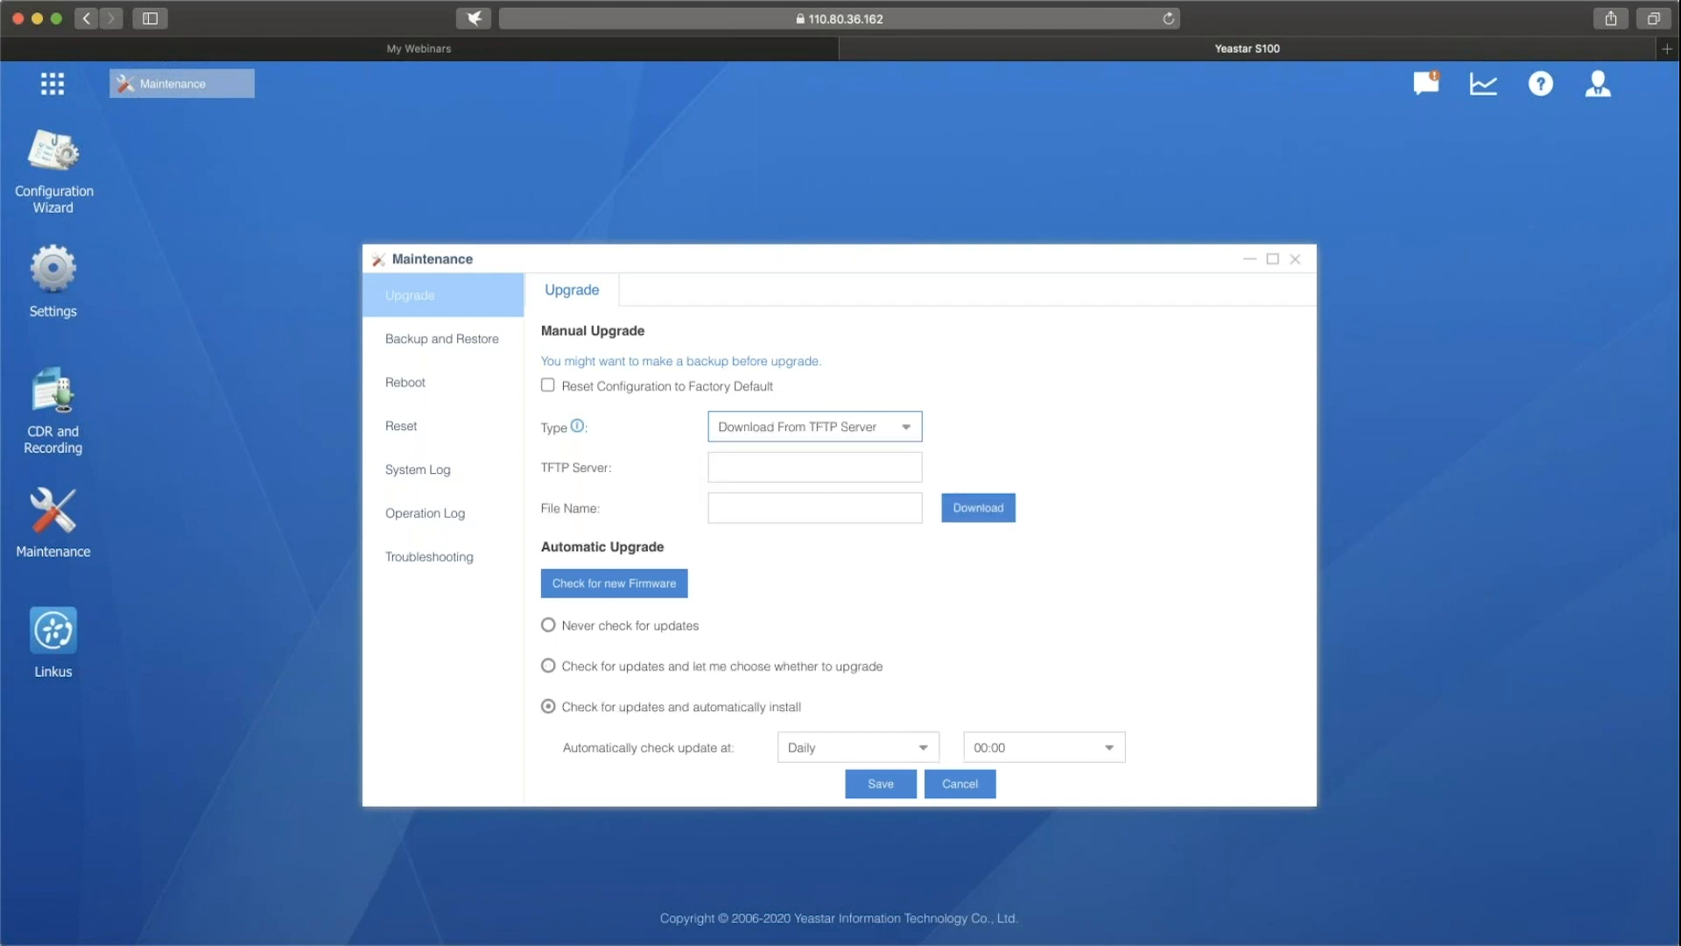
{"action": "left_click", "coordinate": [820, 468]}
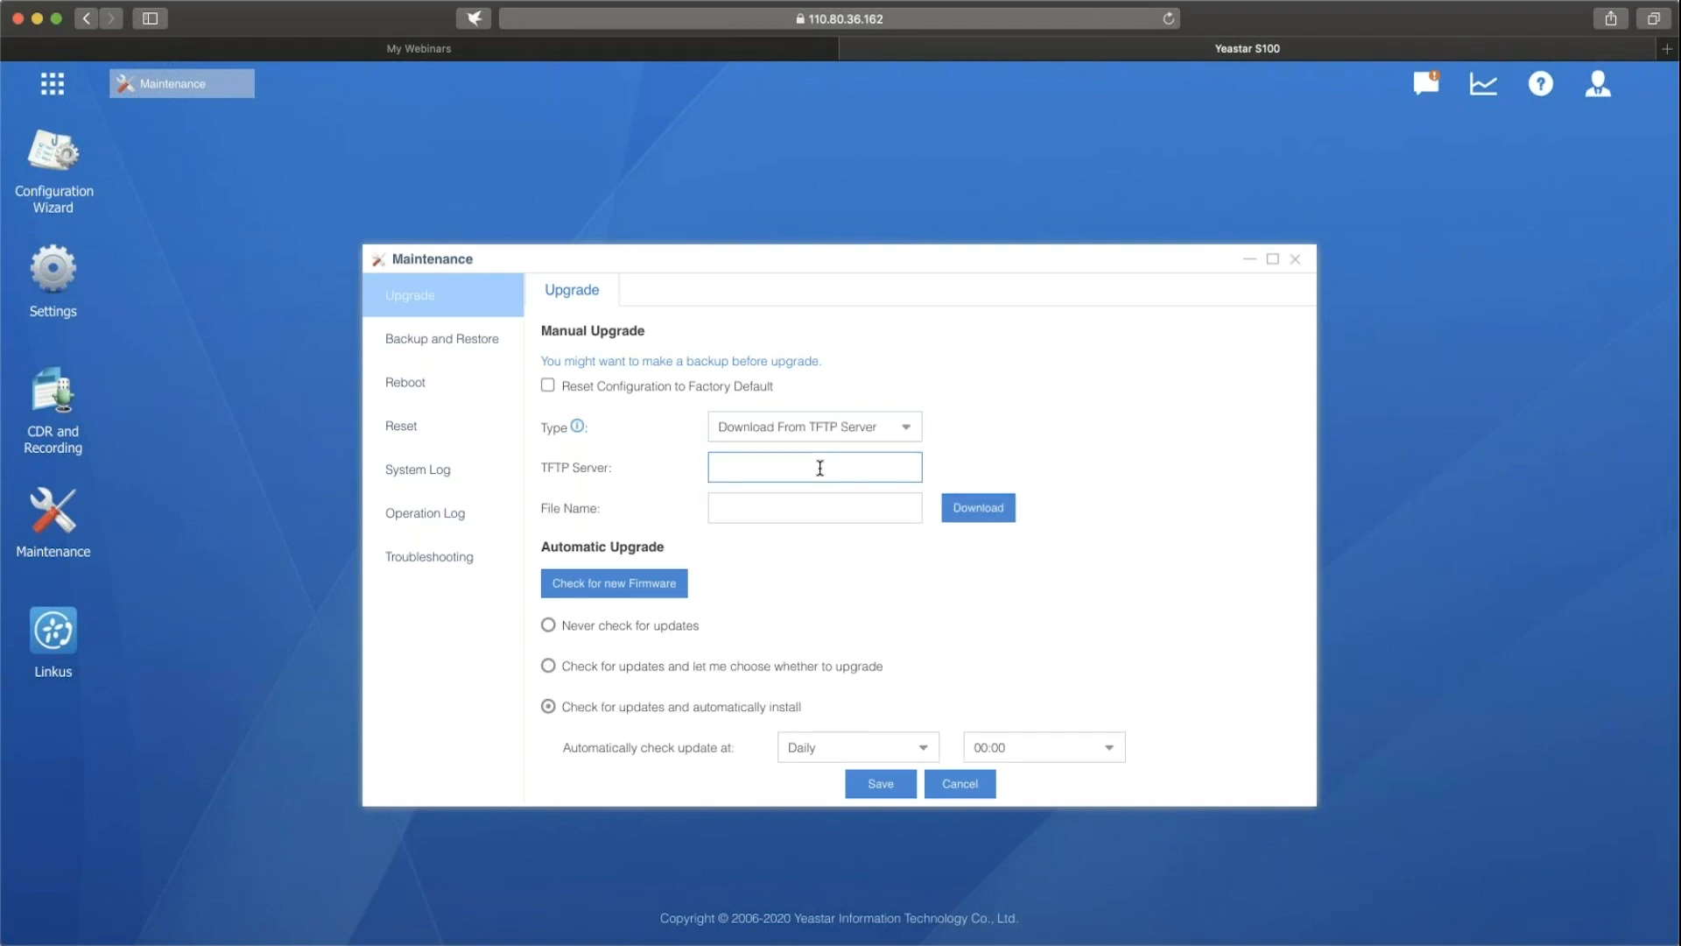
{"action": "left_click", "coordinate": [820, 516]}
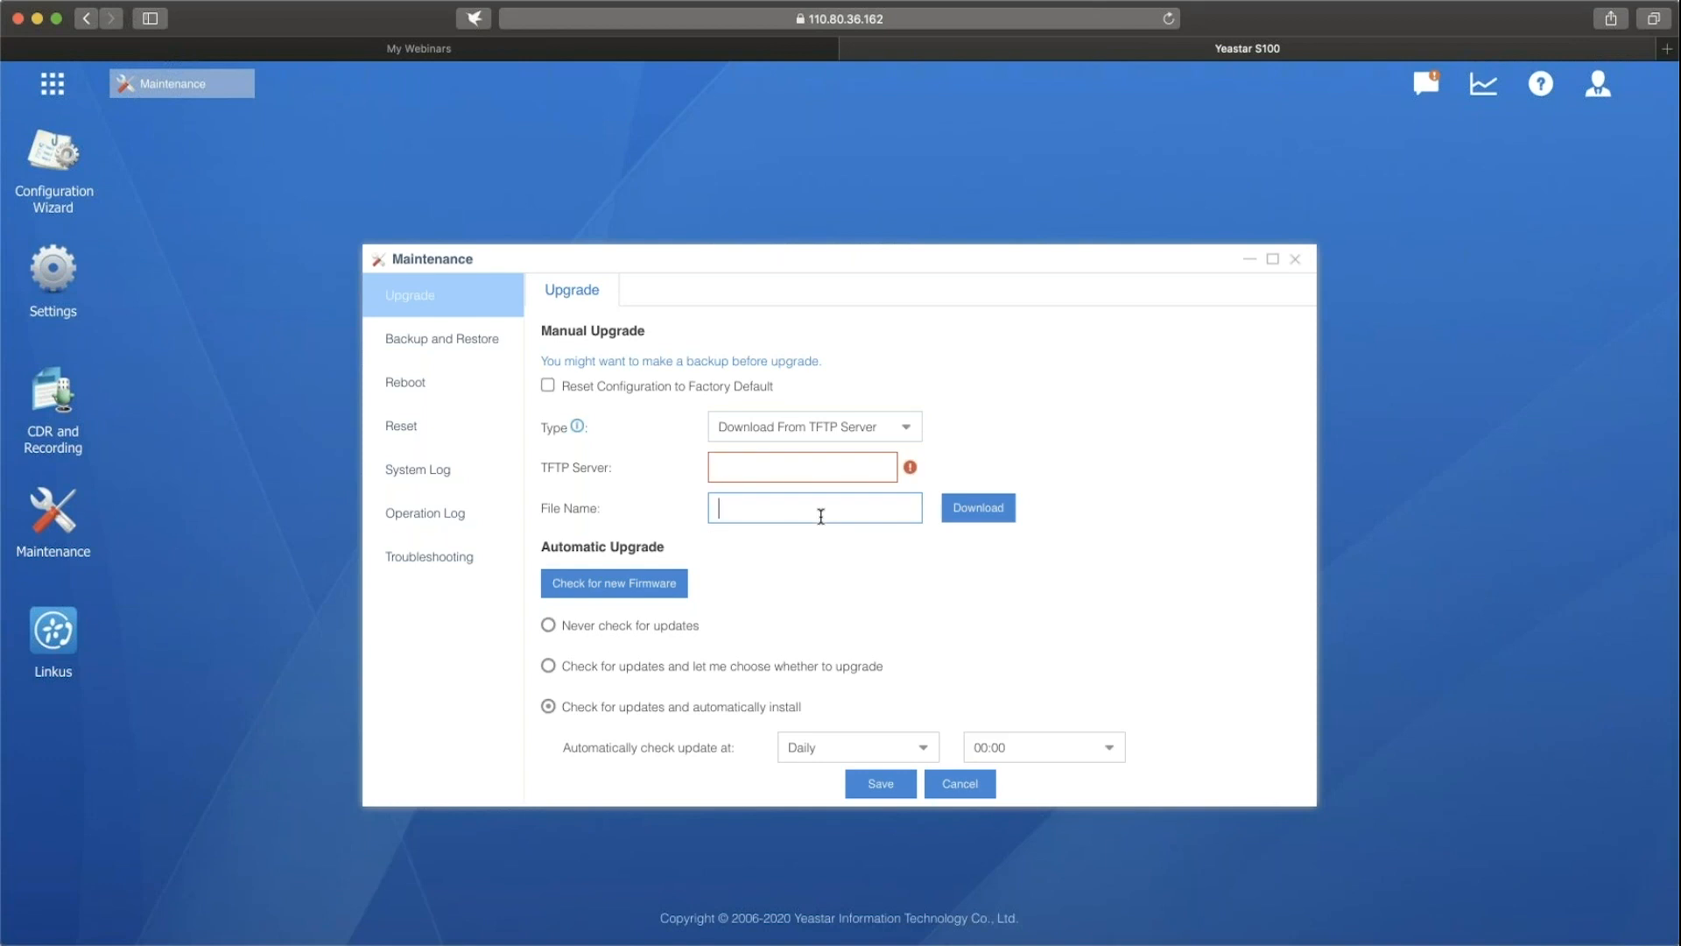
{"action": "left_click", "coordinate": [911, 434]}
{"action": "left_click", "coordinate": [840, 519]}
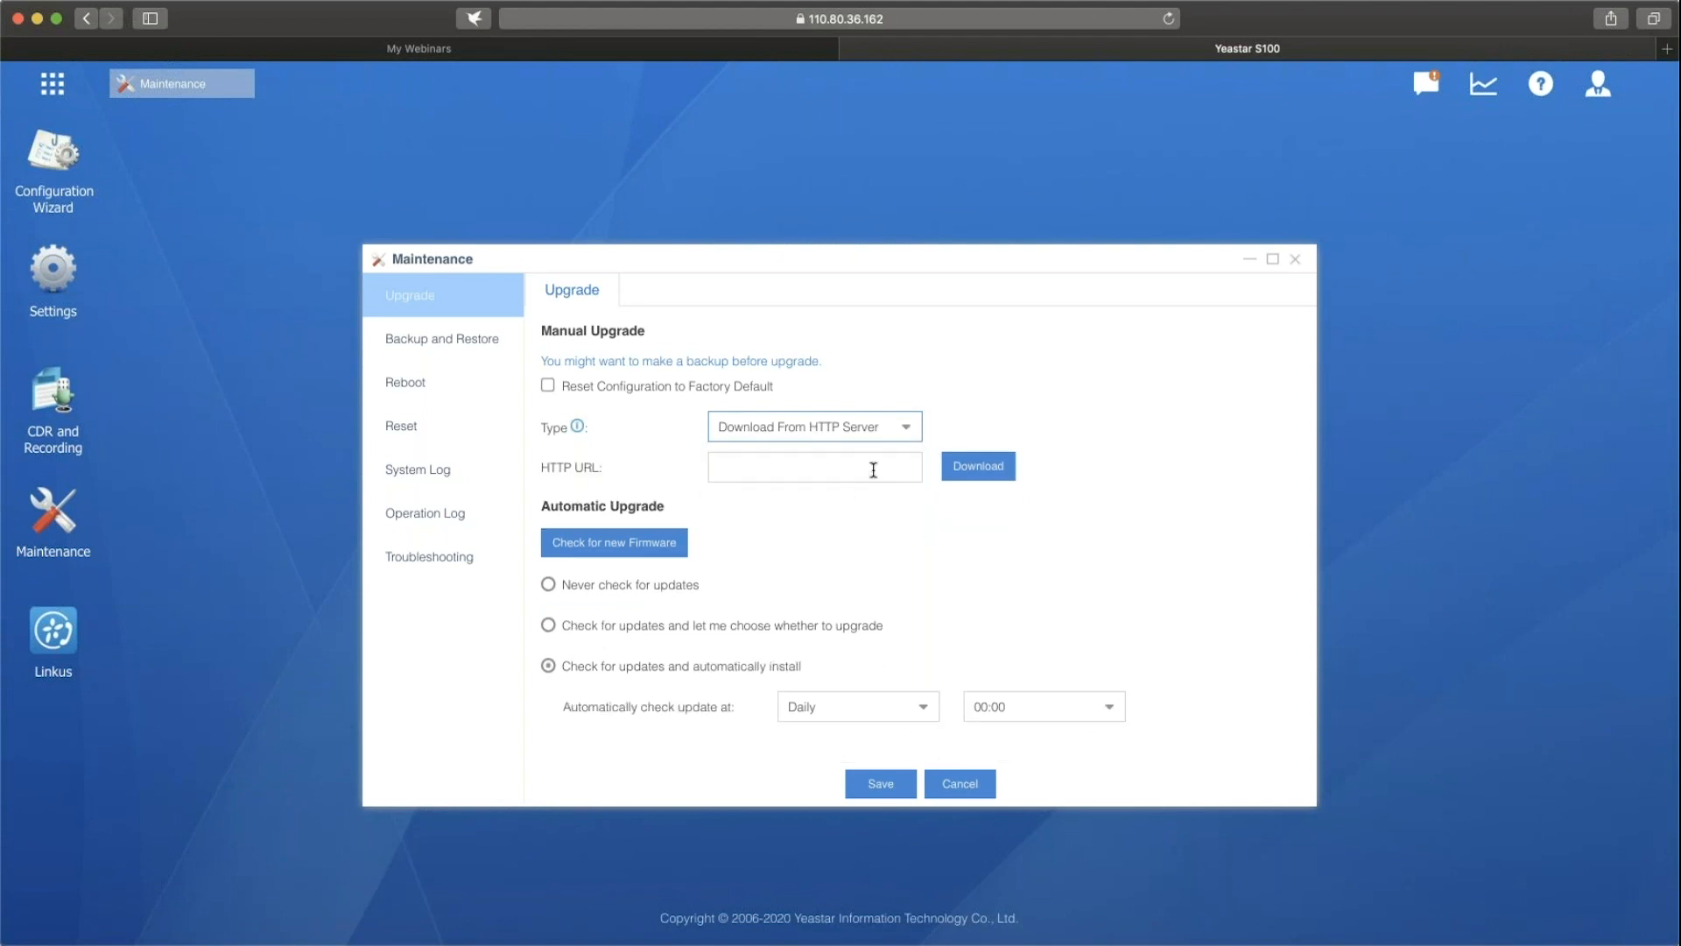
{"action": "left_click", "coordinate": [873, 467]}
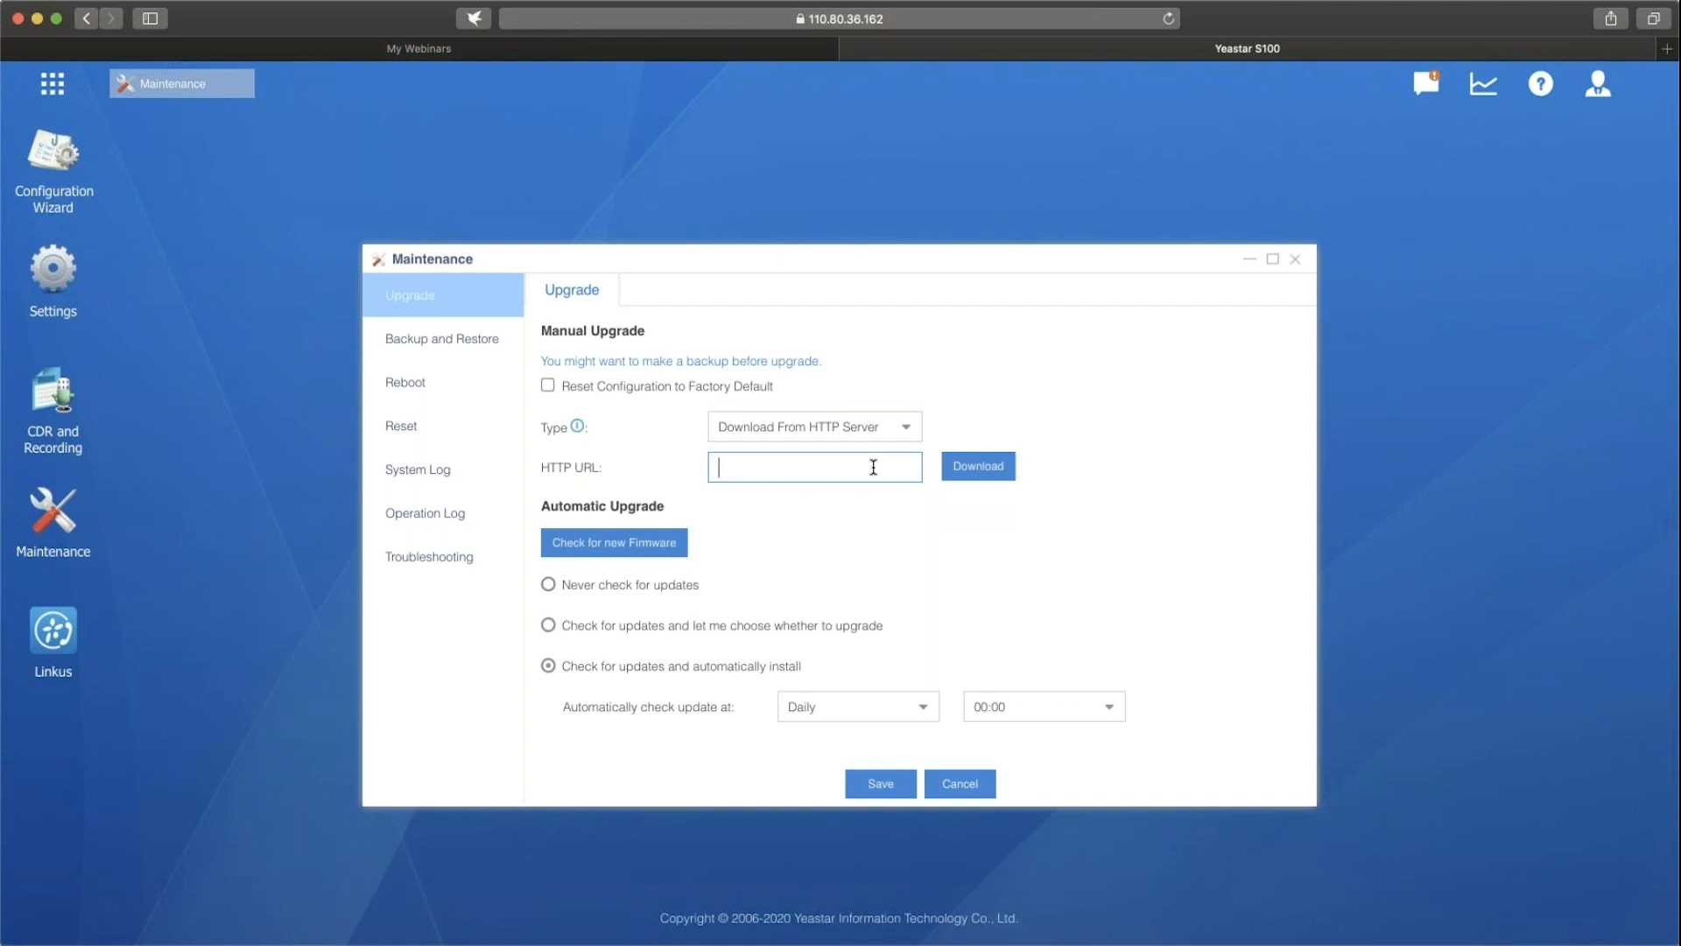
Check online for new firmware and dismiss the resulting message.
{"action": "left_click", "coordinate": [594, 547]}
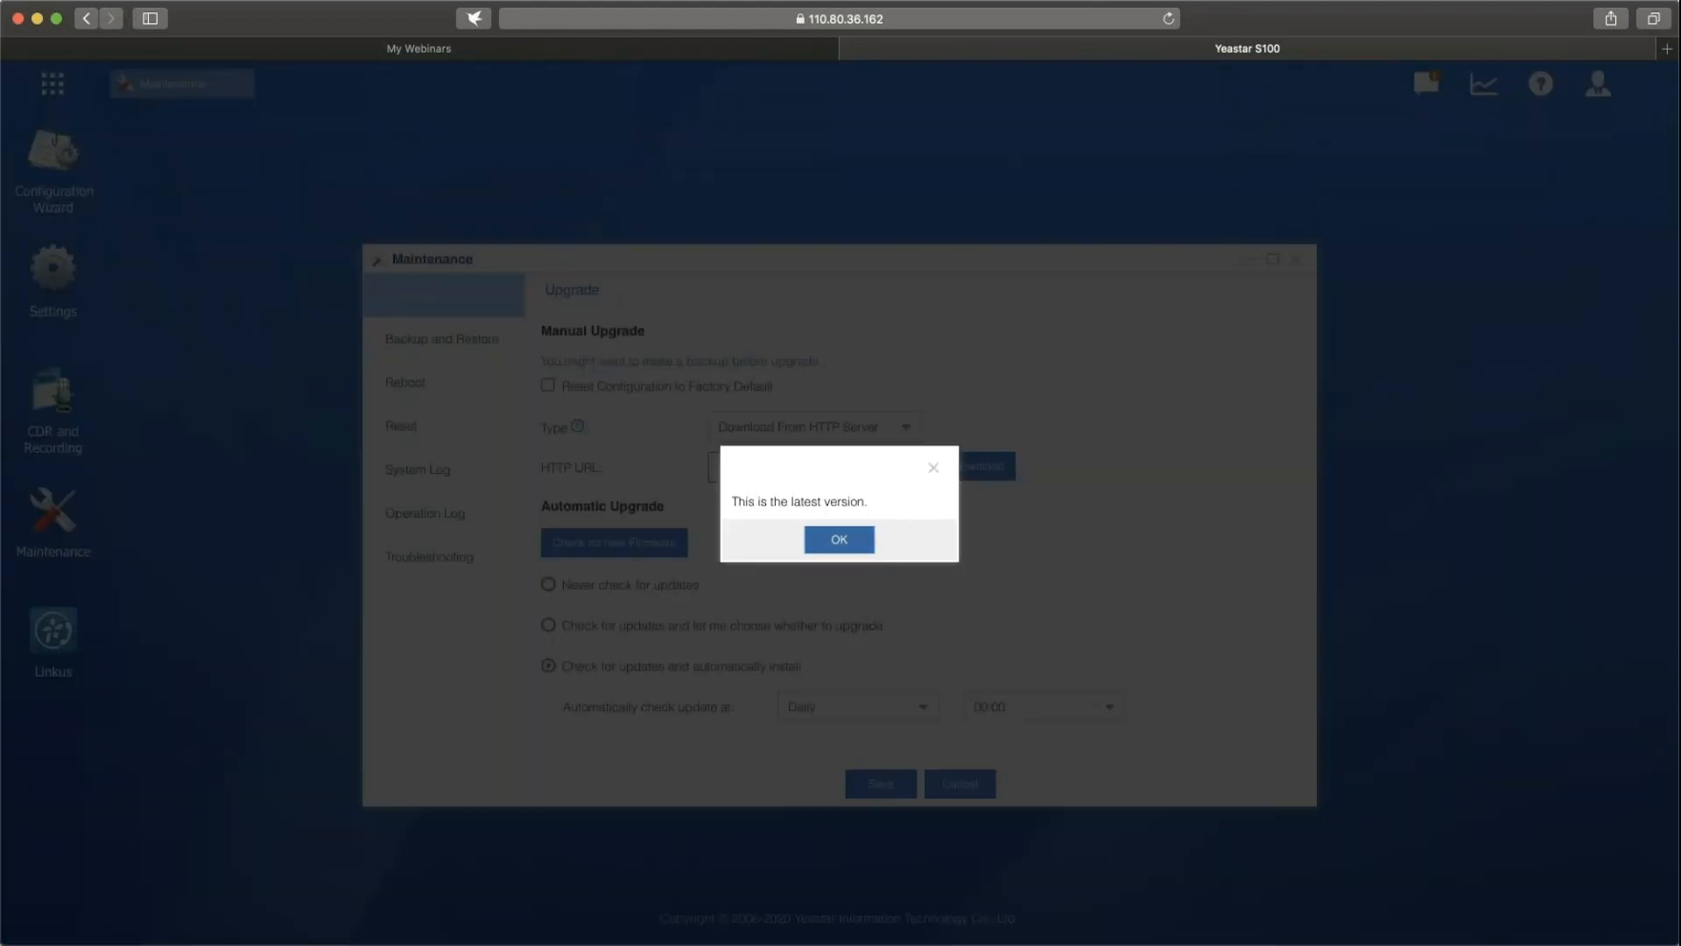
{"action": "left_click", "coordinate": [839, 539]}
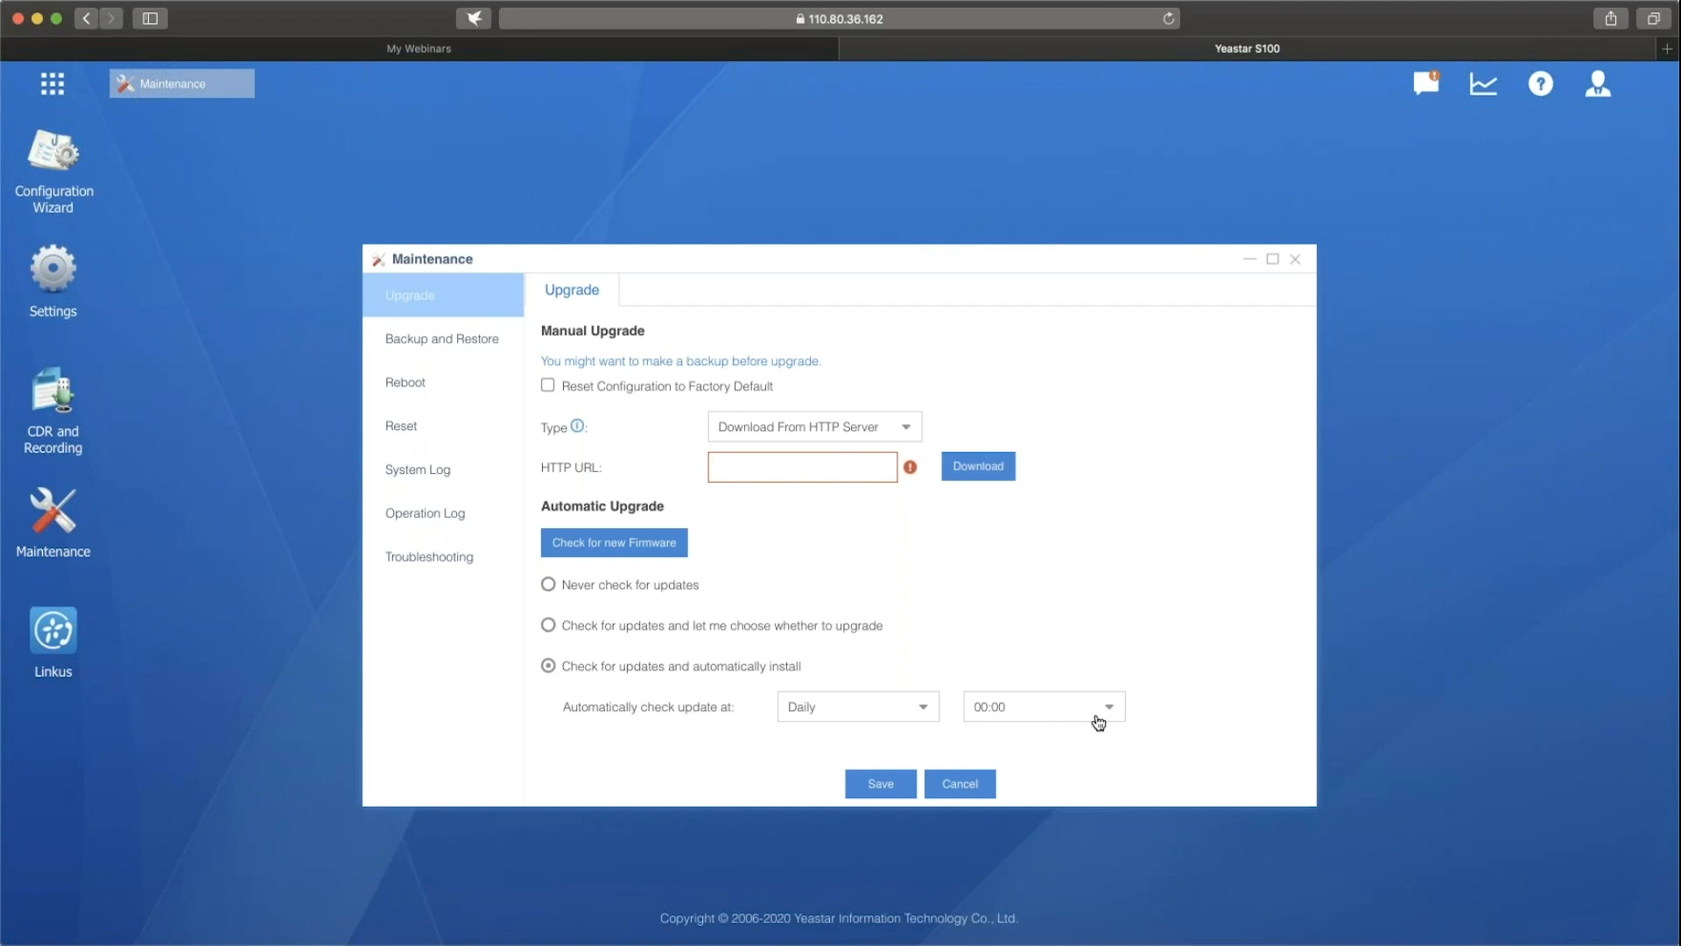
Examine the file name, memo, location type and included content options for a new backup file, and cancel without creating it.
{"action": "left_click", "coordinate": [471, 340]}
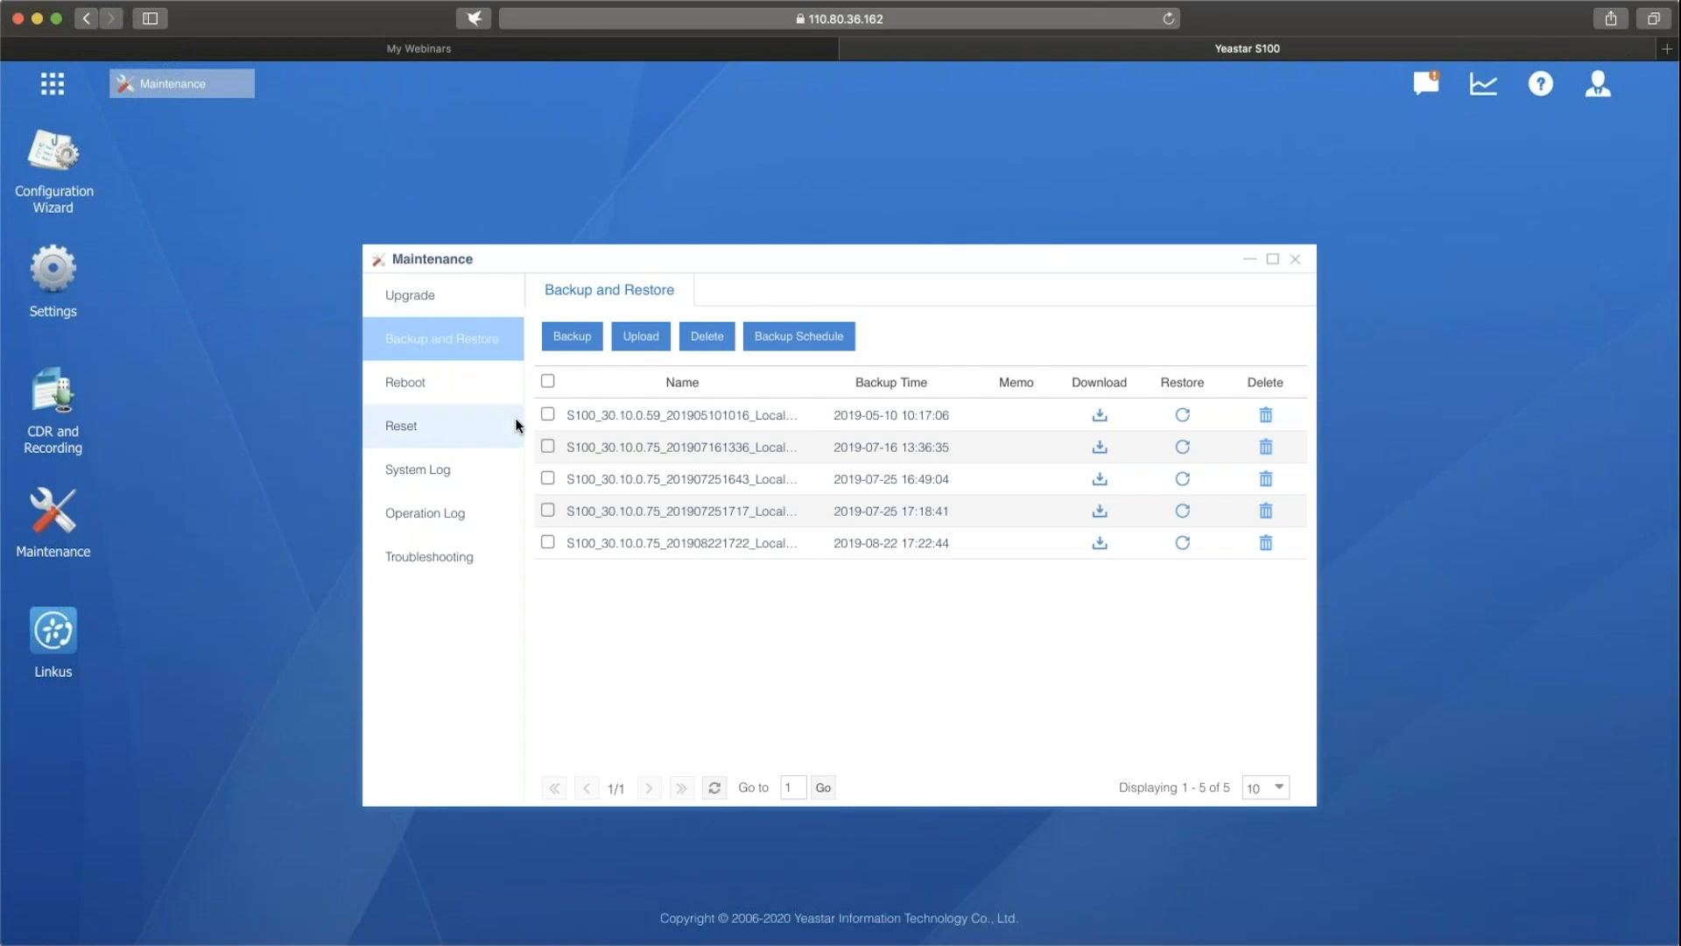
{"action": "left_click", "coordinate": [575, 339]}
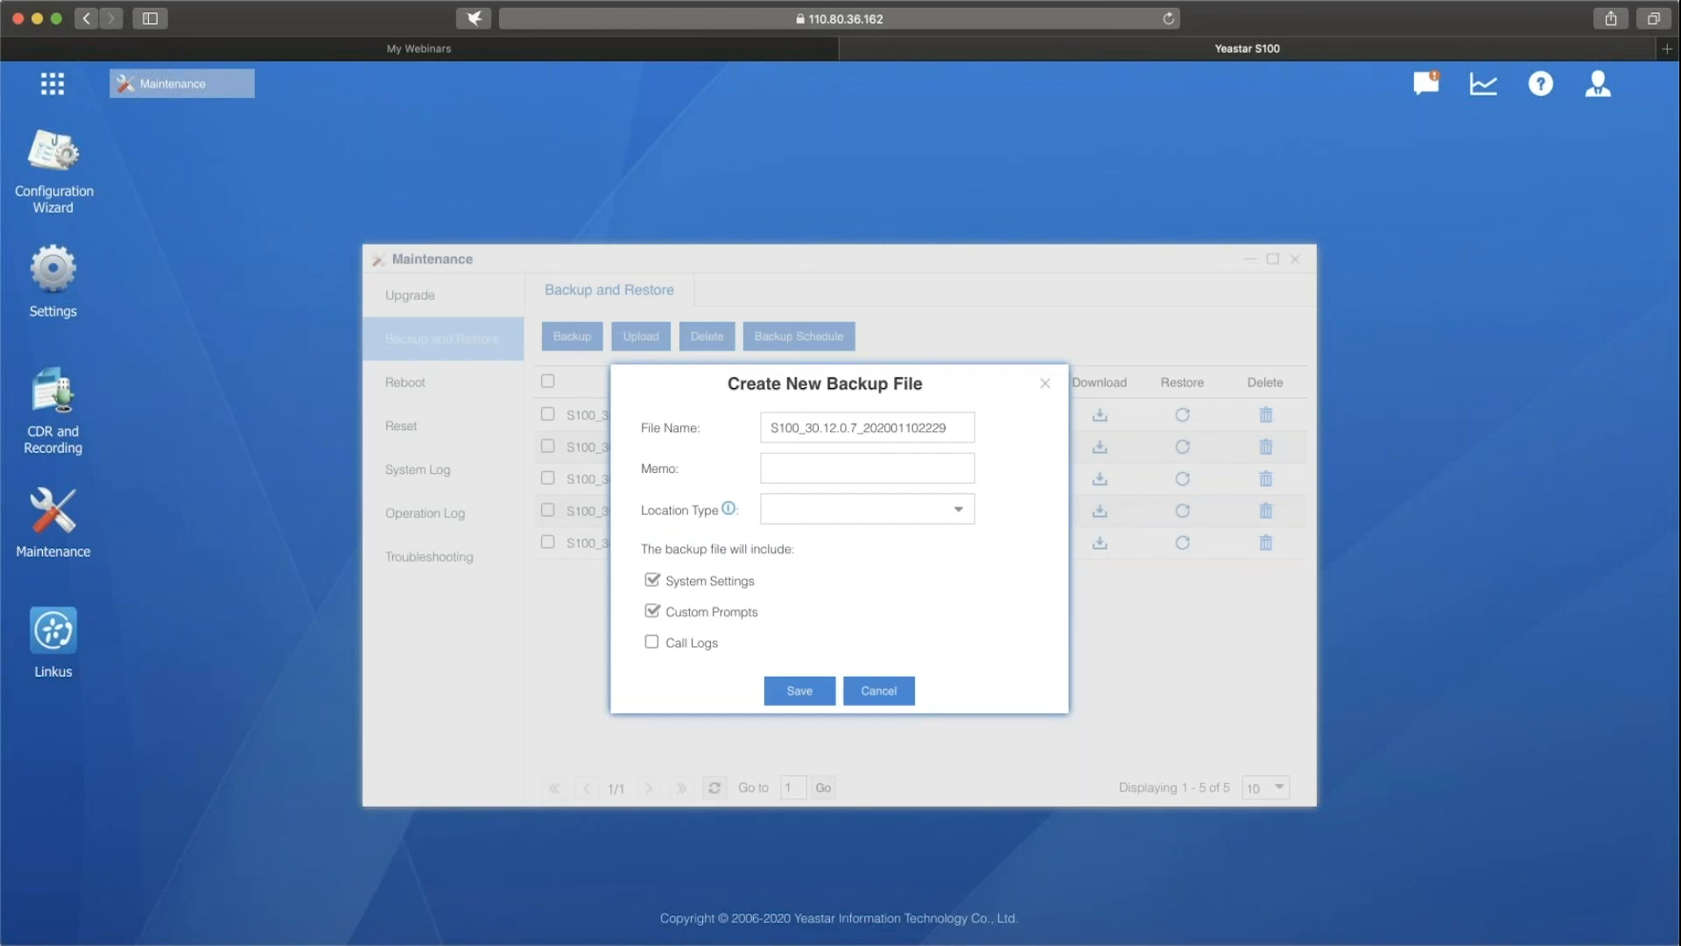
{"action": "left_click_drag", "start_coordinate": [963, 427], "coordinate": [725, 425]}
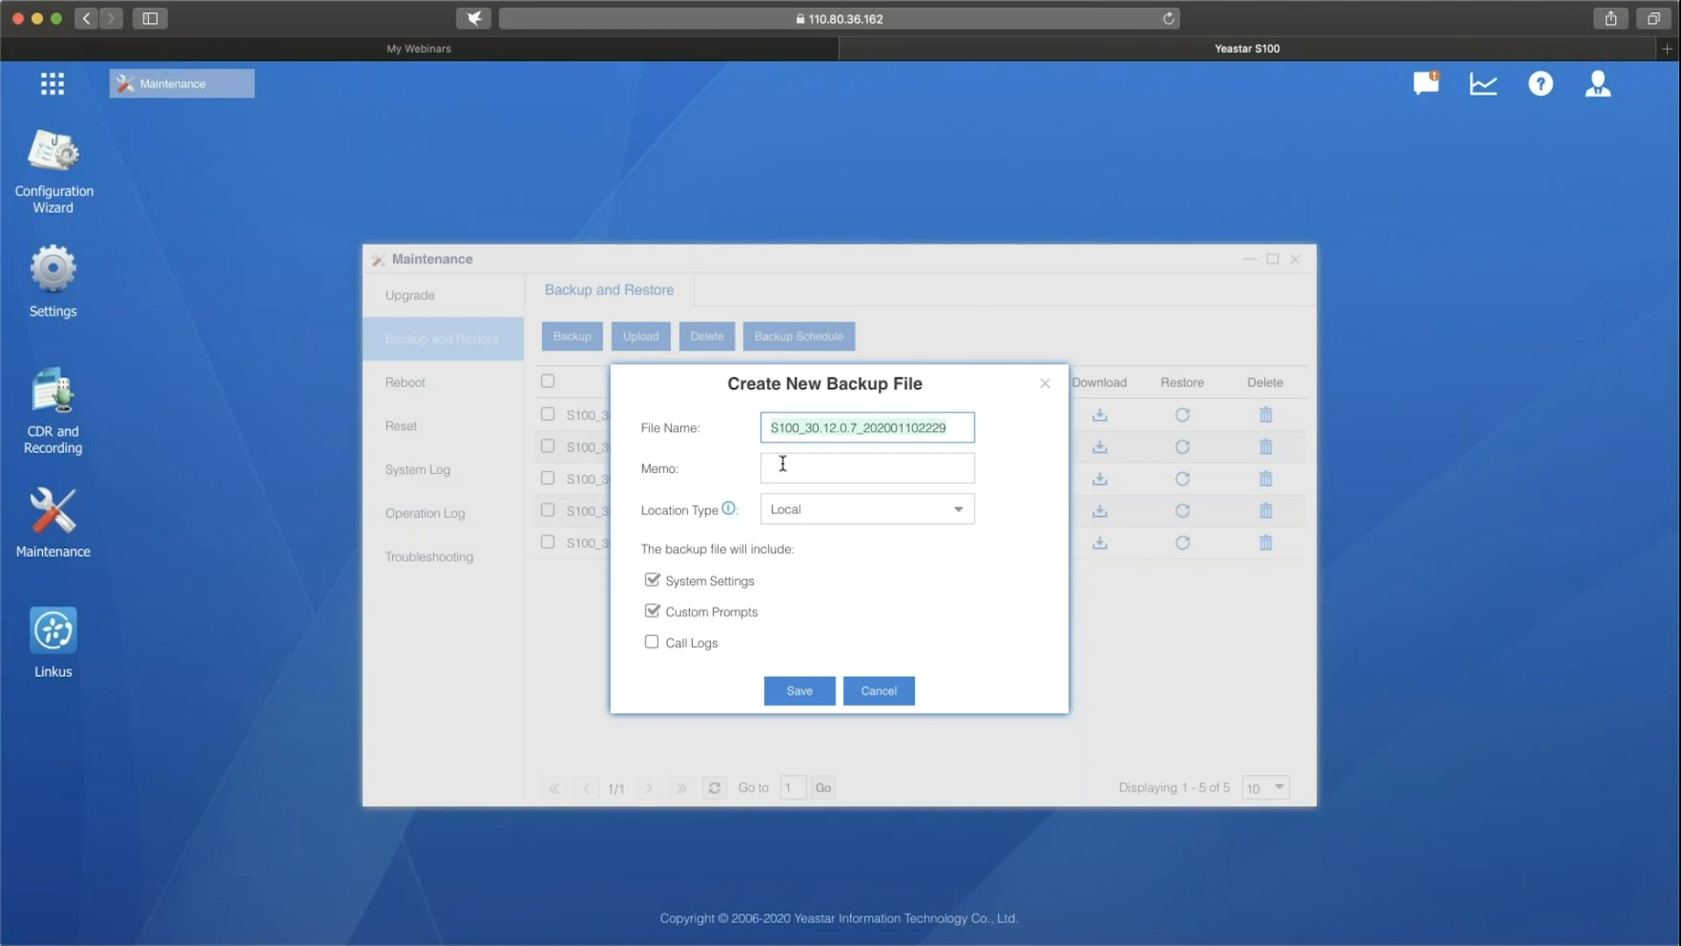
{"action": "left_click", "coordinate": [802, 429]}
{"action": "left_click_drag", "start_coordinate": [801, 429], "coordinate": [870, 429]}
{"action": "left_click", "coordinate": [948, 426]}
{"action": "left_click", "coordinate": [883, 435]}
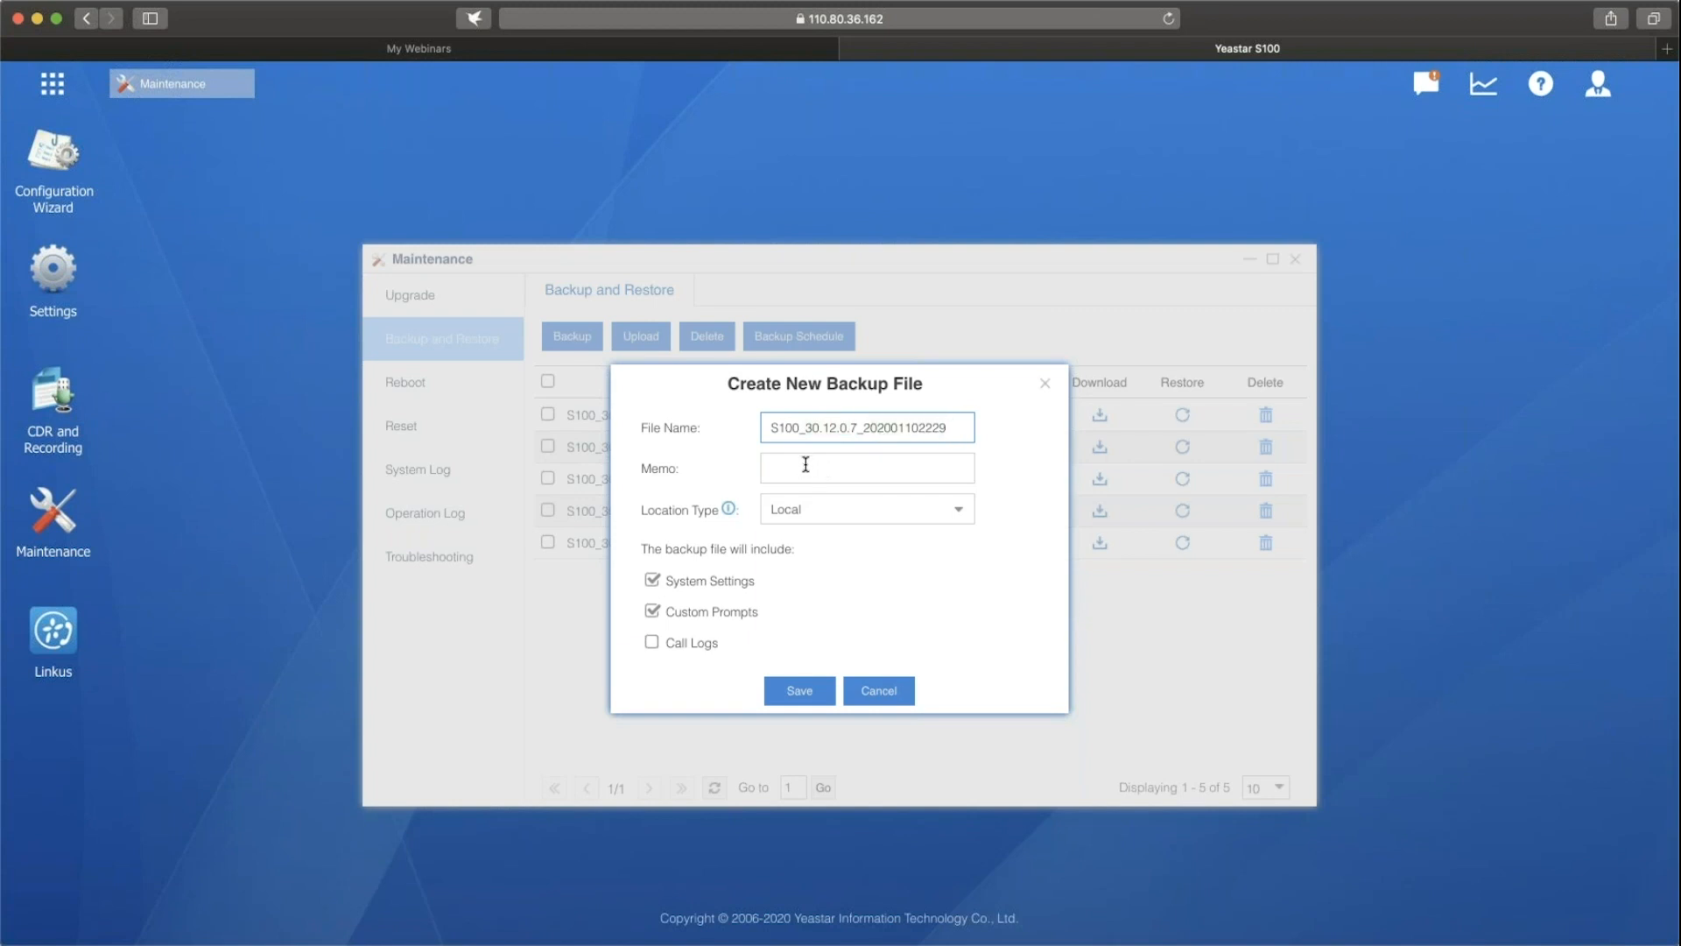
{"action": "left_click", "coordinate": [806, 465]}
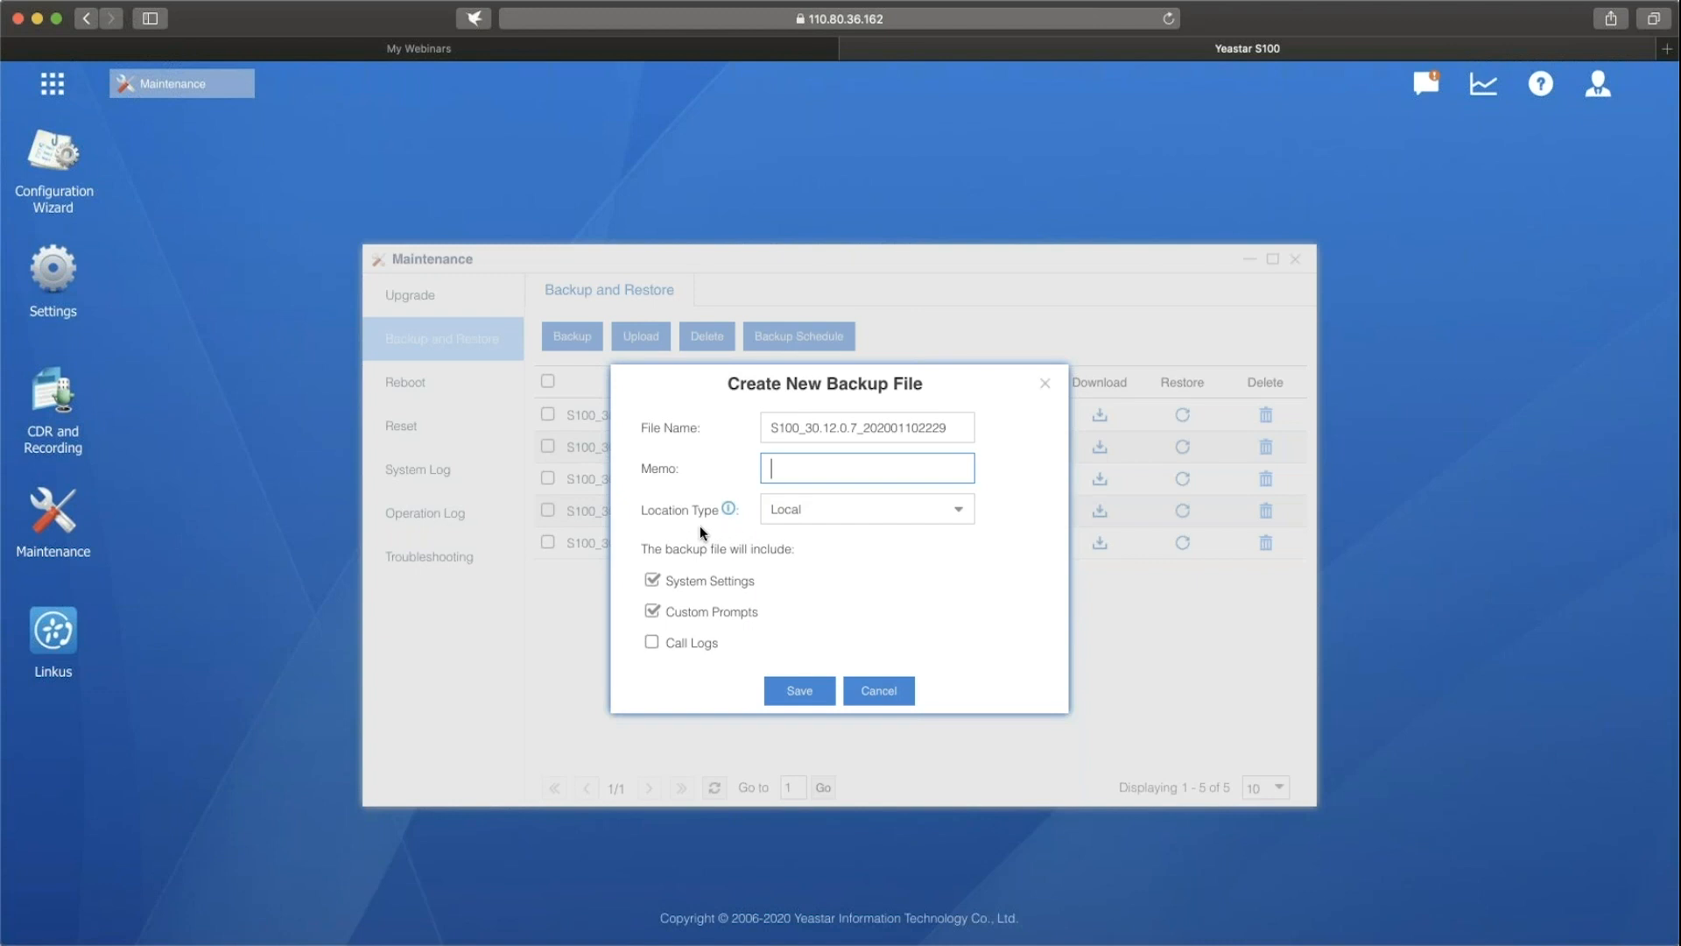
{"action": "left_click", "coordinate": [960, 515]}
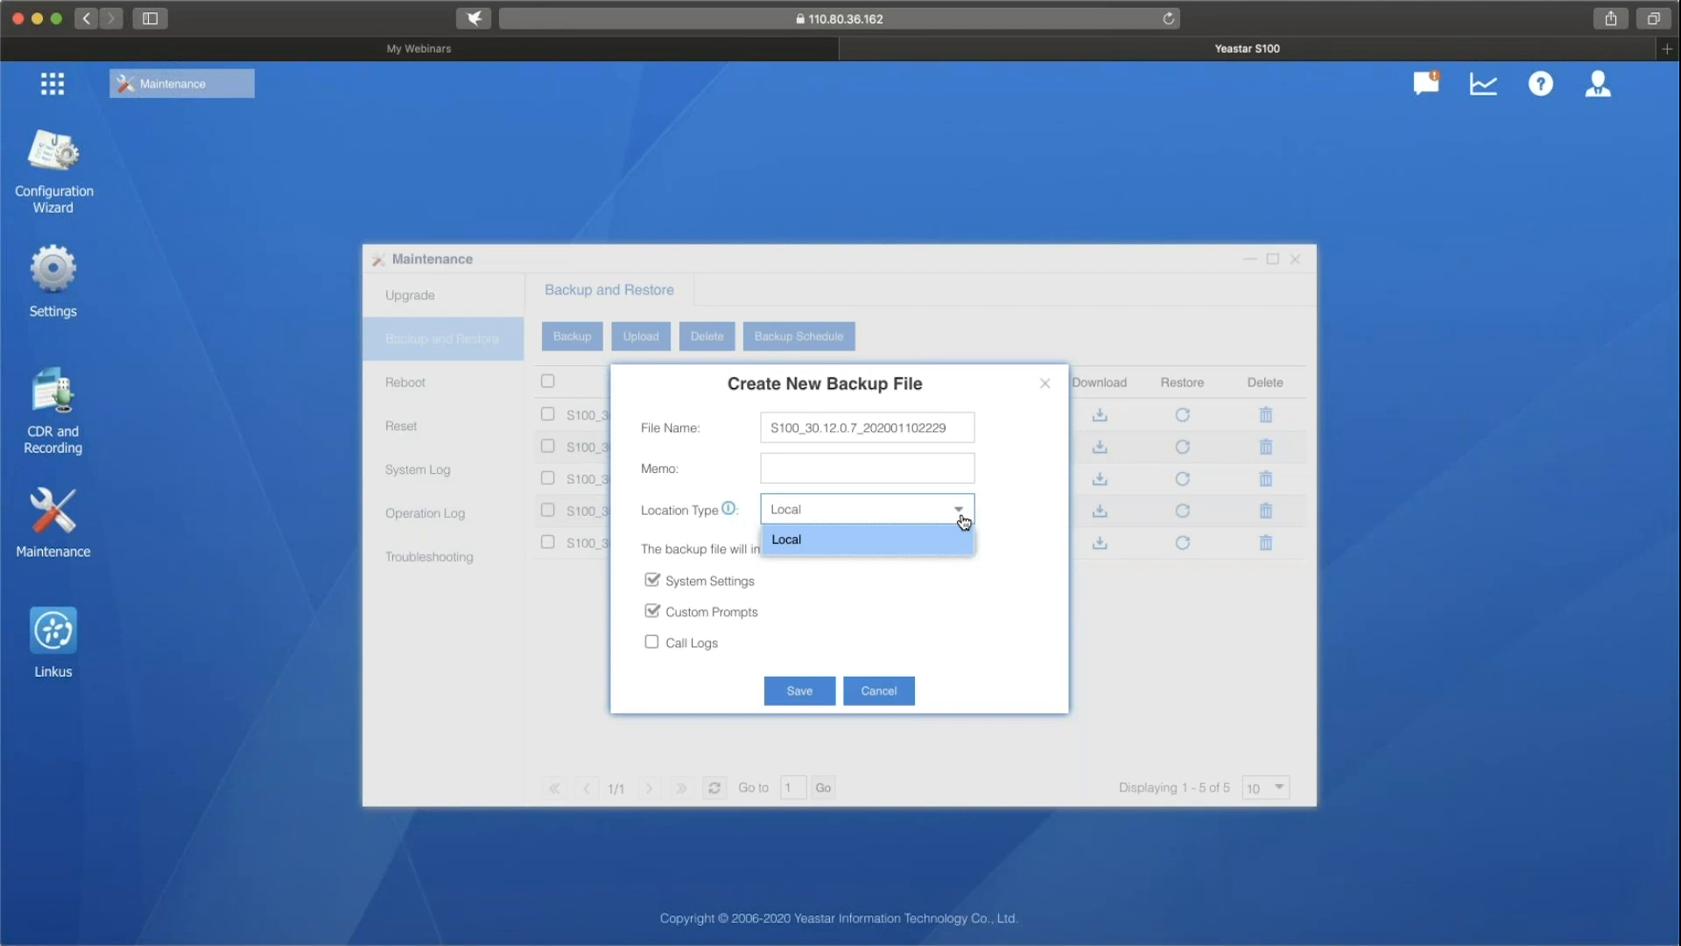
{"action": "left_click", "coordinate": [996, 552]}
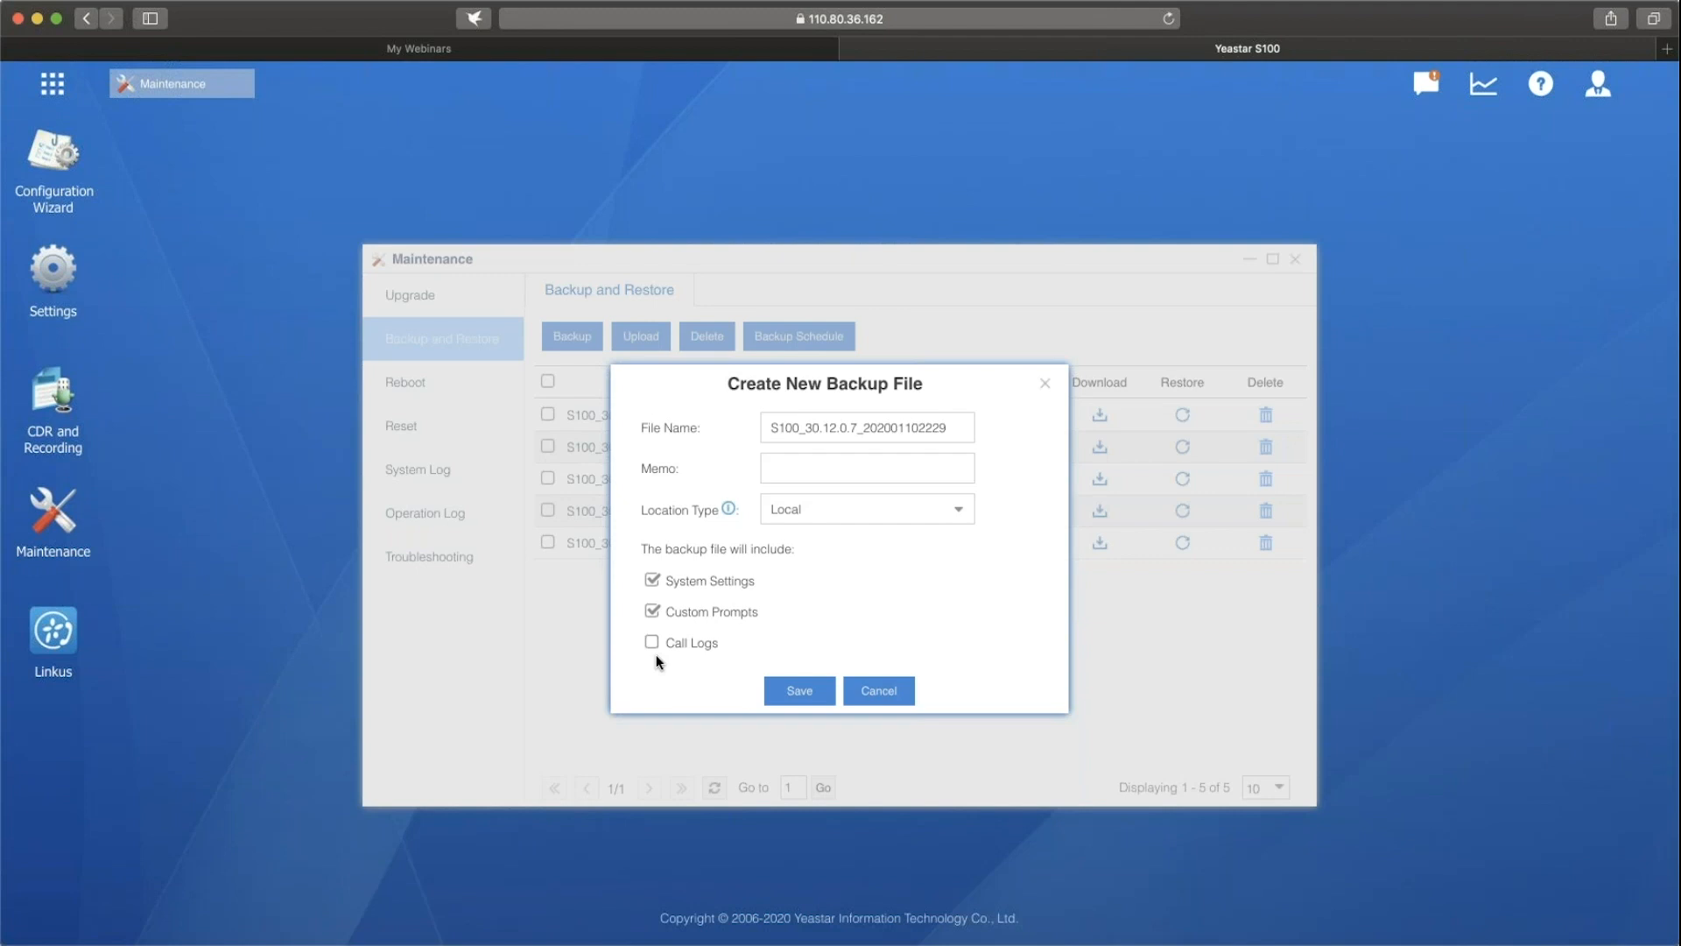
{"action": "left_click", "coordinate": [875, 692]}
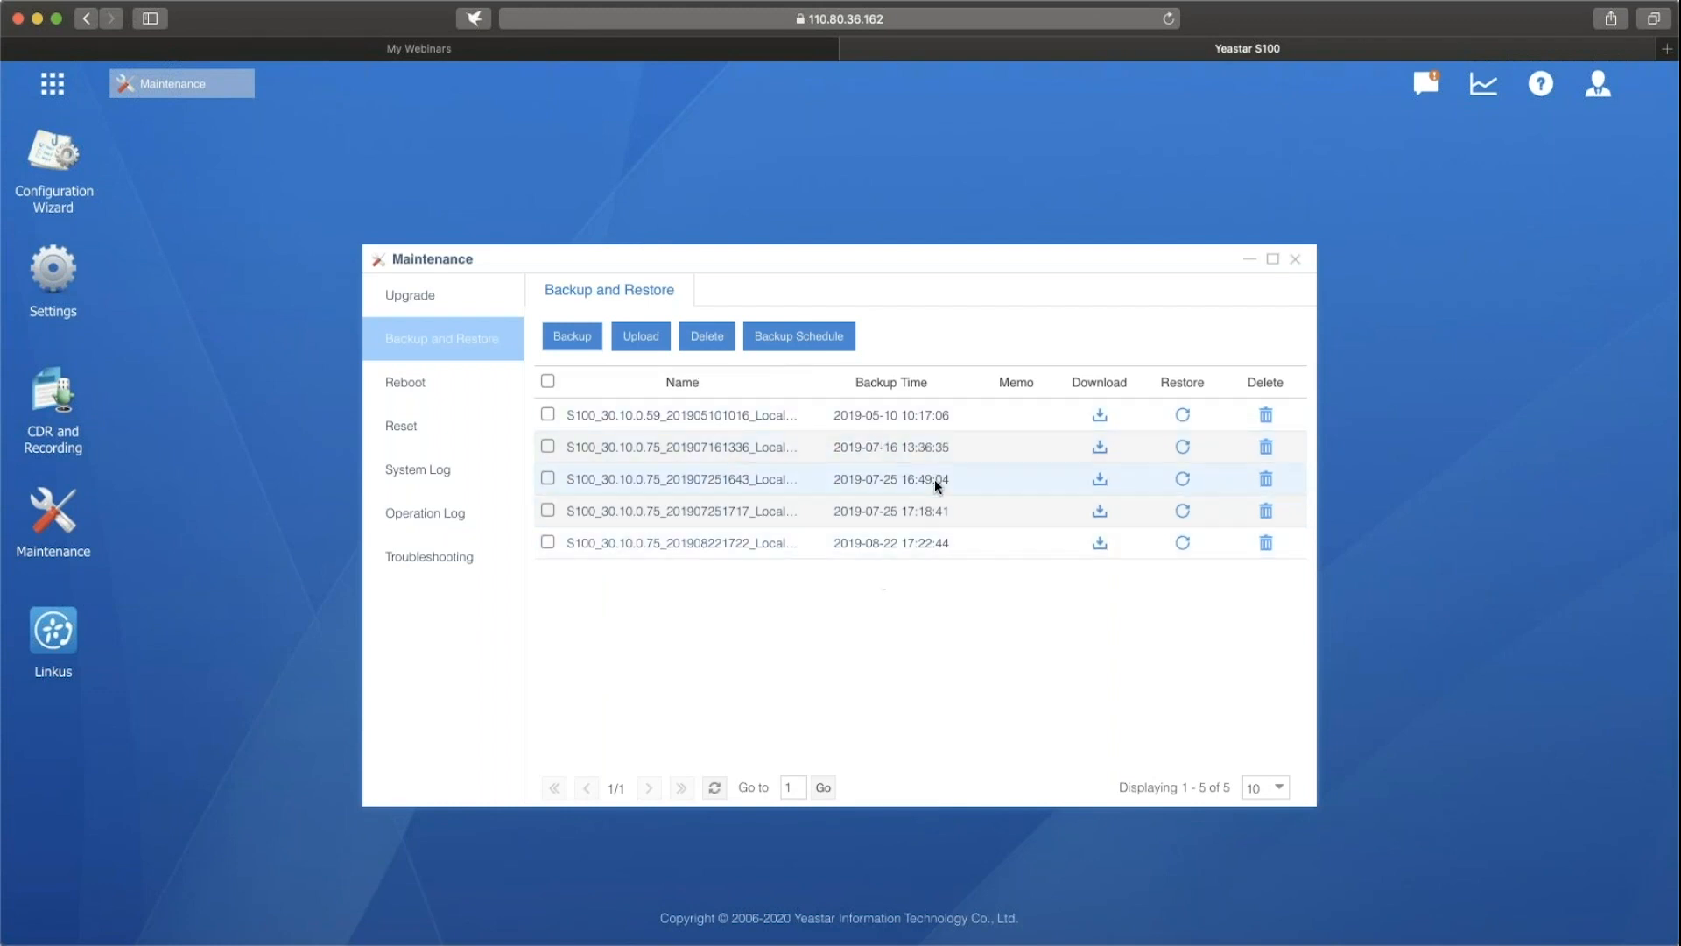
Try to download the backup file dated 2019-05-10, and decline the browser's download request.
{"action": "left_click", "coordinate": [1100, 415]}
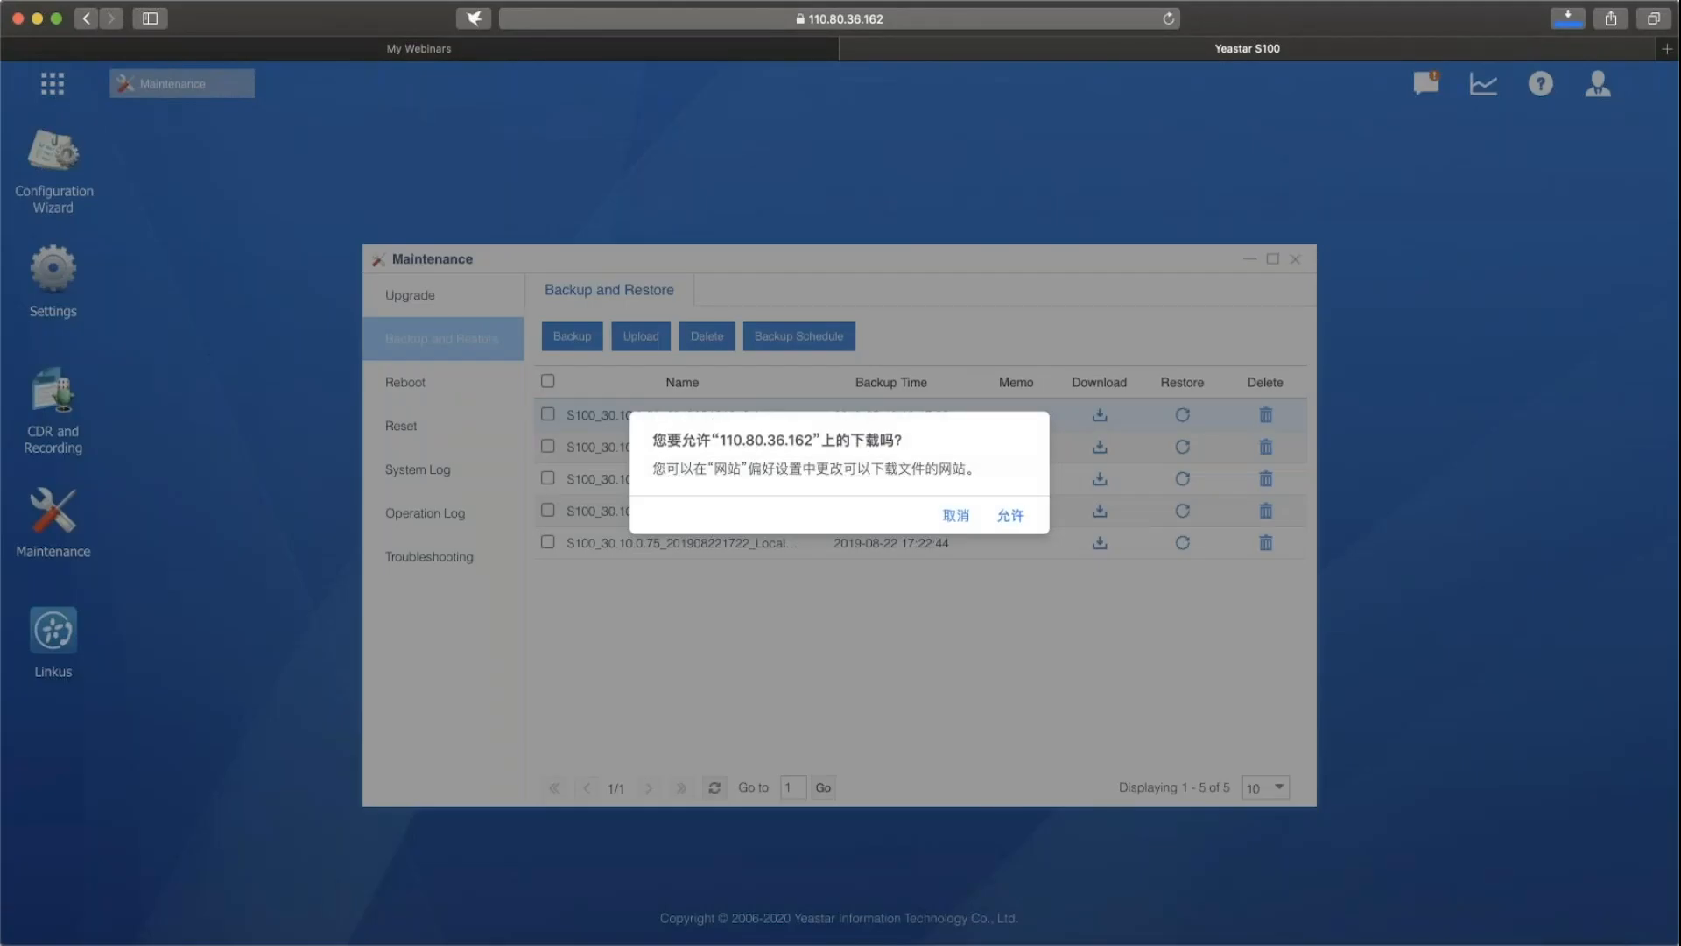
{"action": "left_click", "coordinate": [958, 516]}
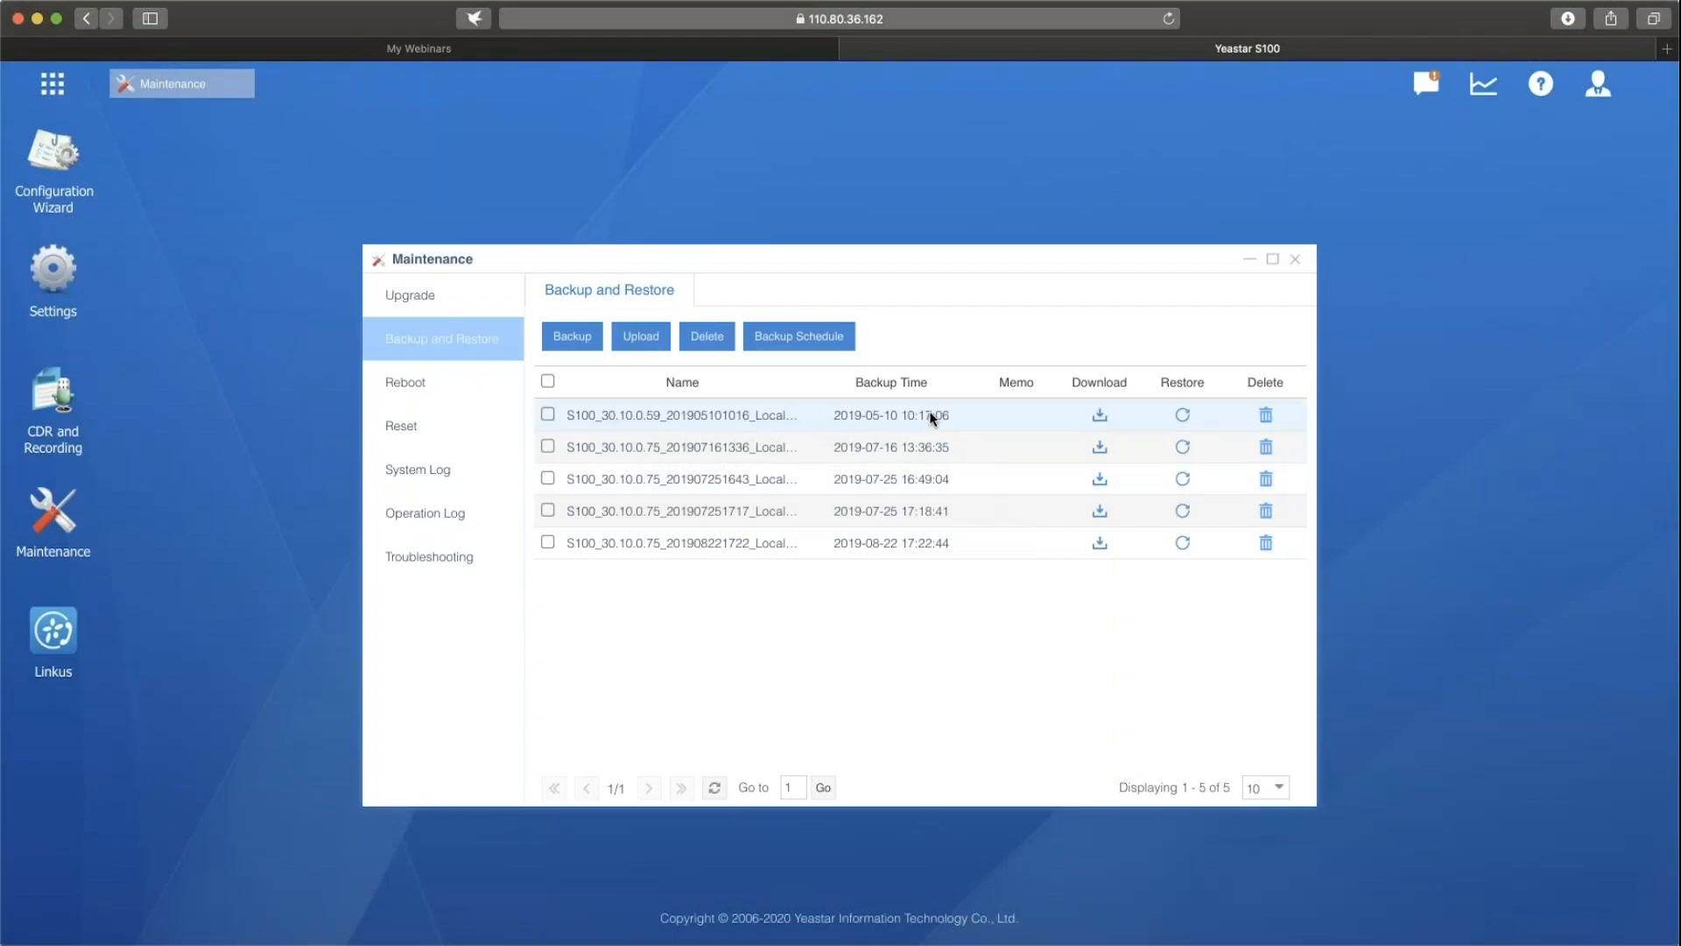
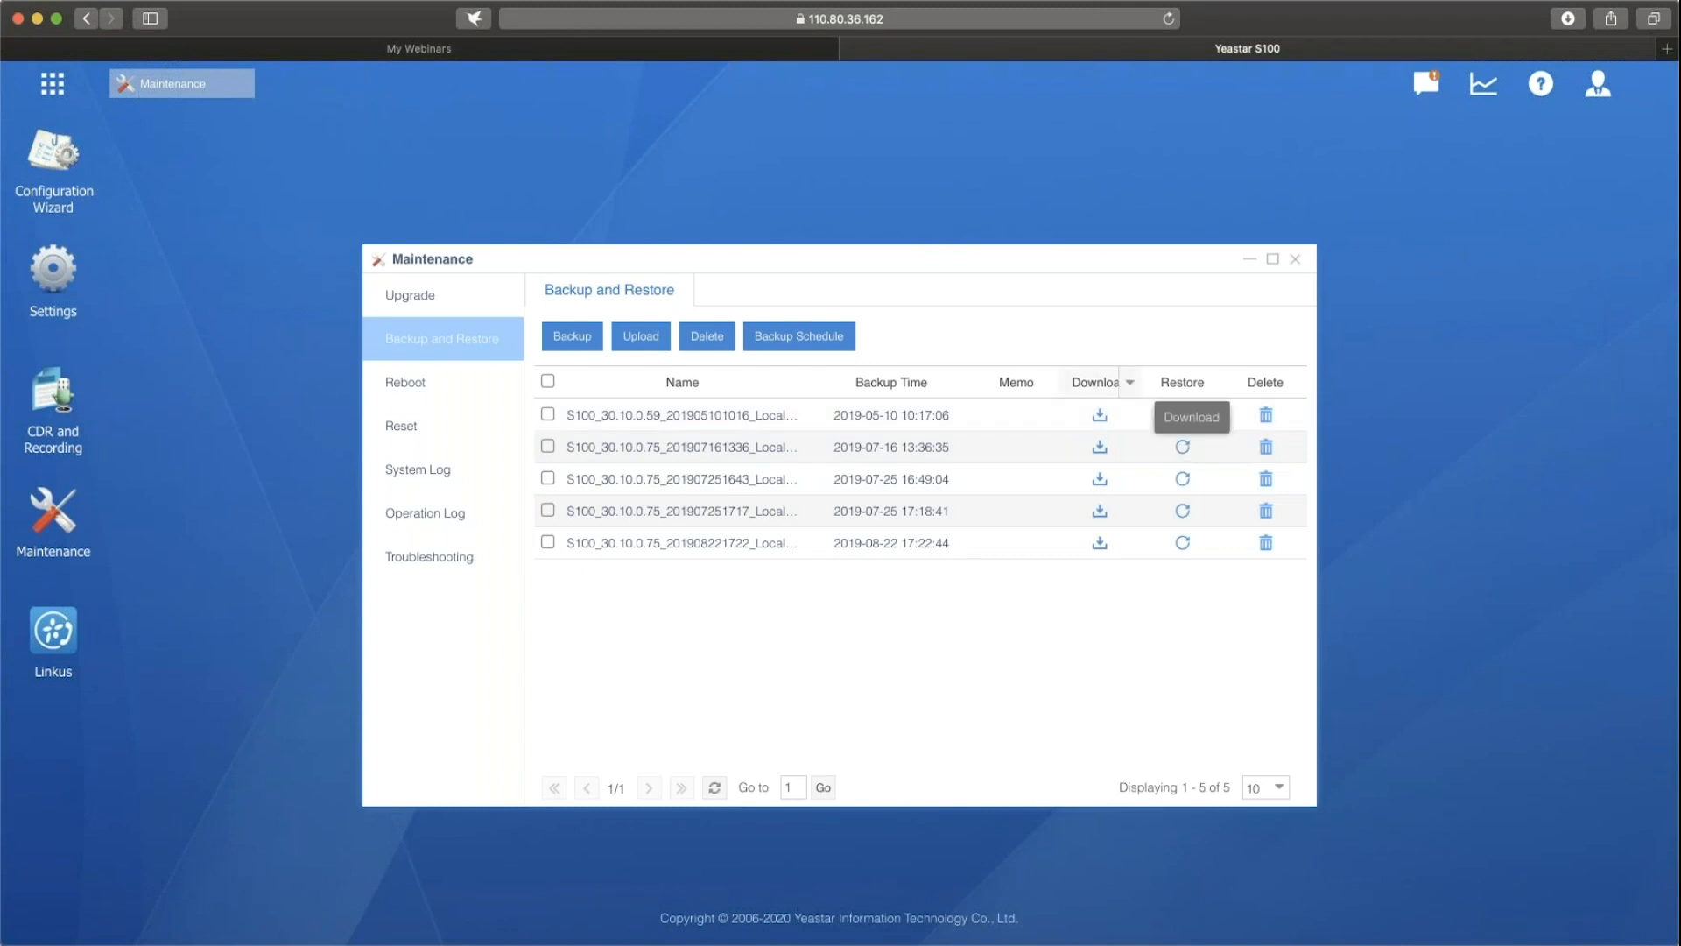
View the upload form for a backup file, close it, and select the backups dated 2019-05-10 and 2019-07-16 in the list.
{"action": "left_click", "coordinate": [646, 342]}
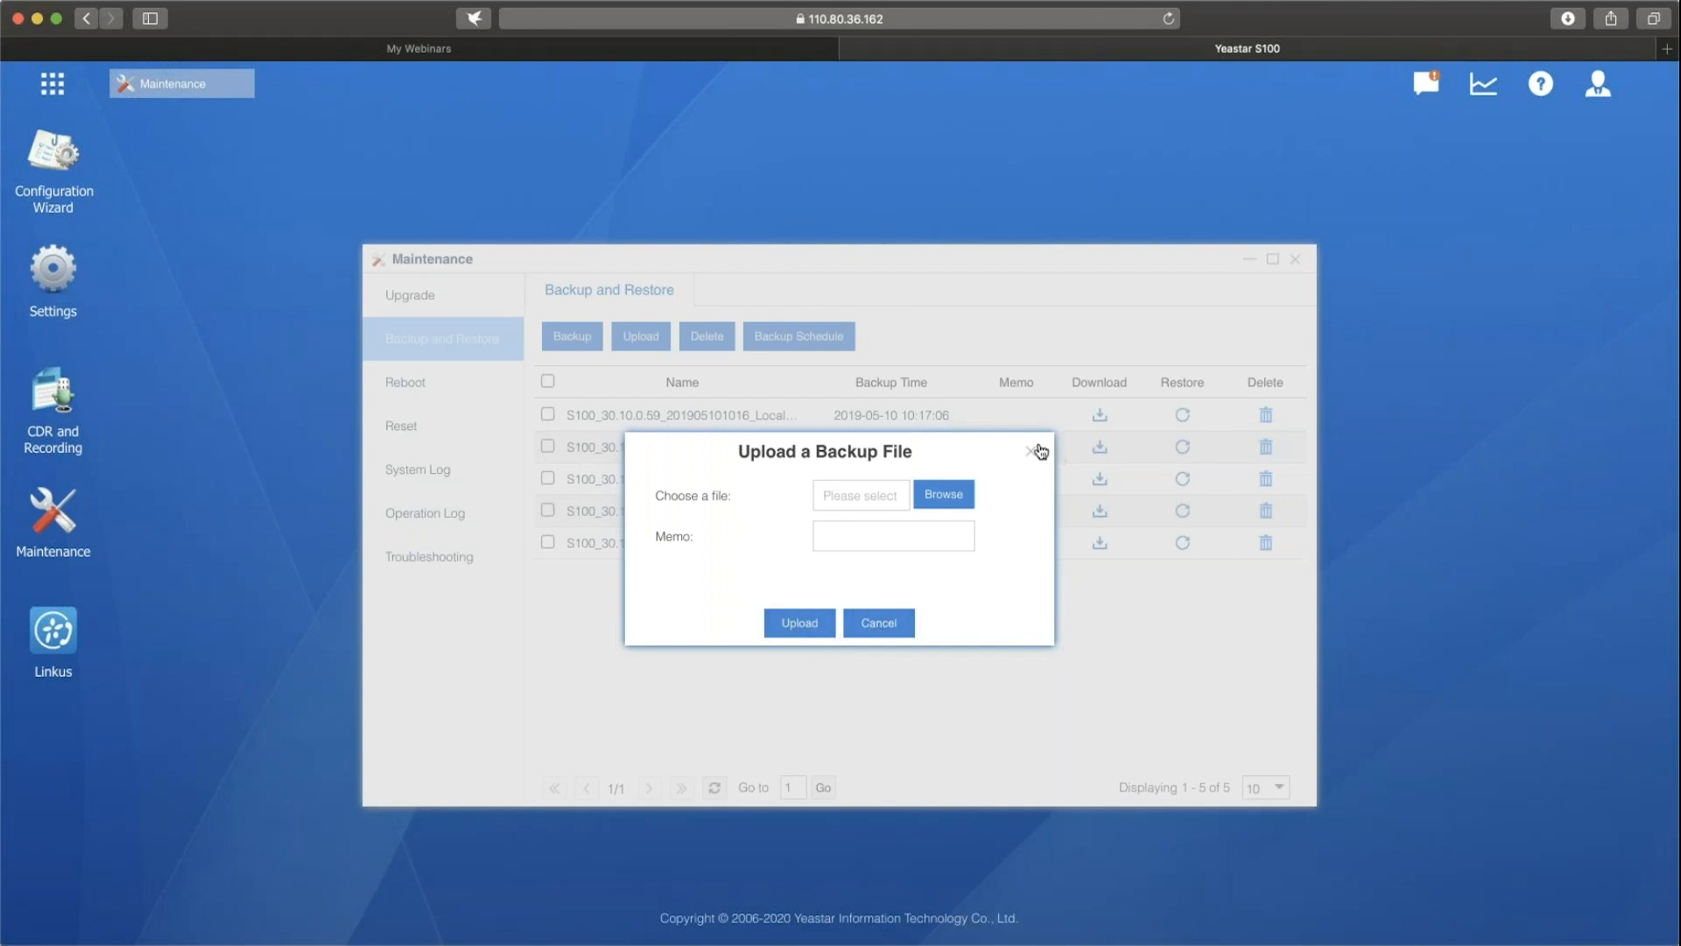
{"action": "left_click", "coordinate": [1032, 452]}
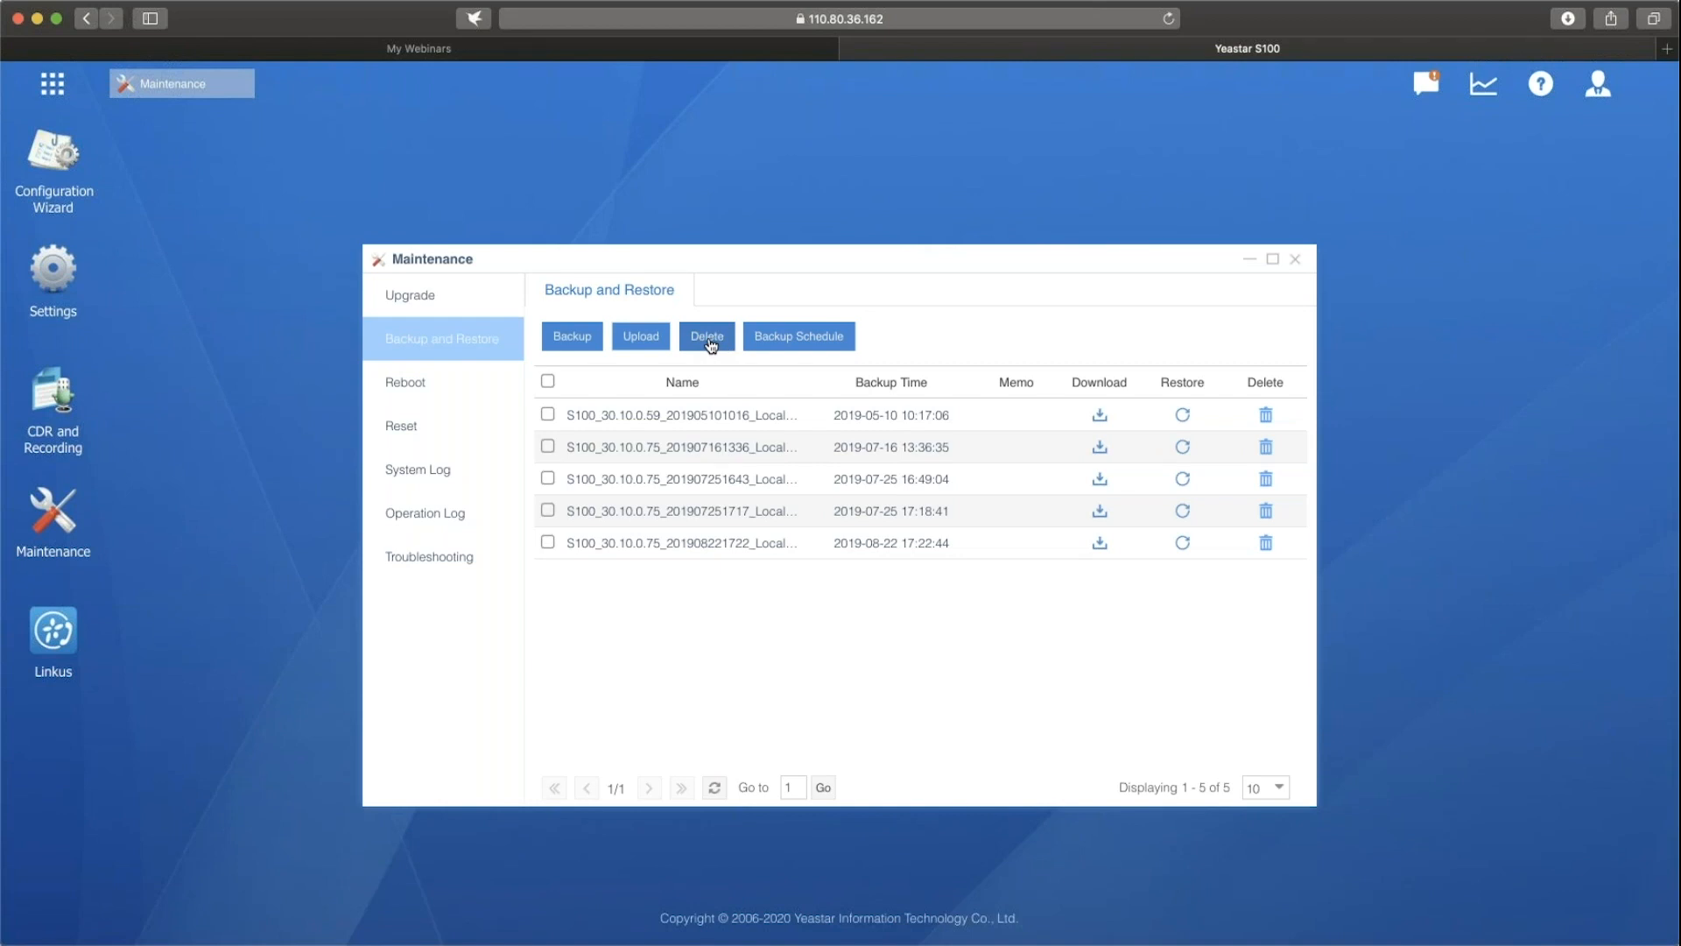
{"action": "left_click", "coordinate": [547, 413]}
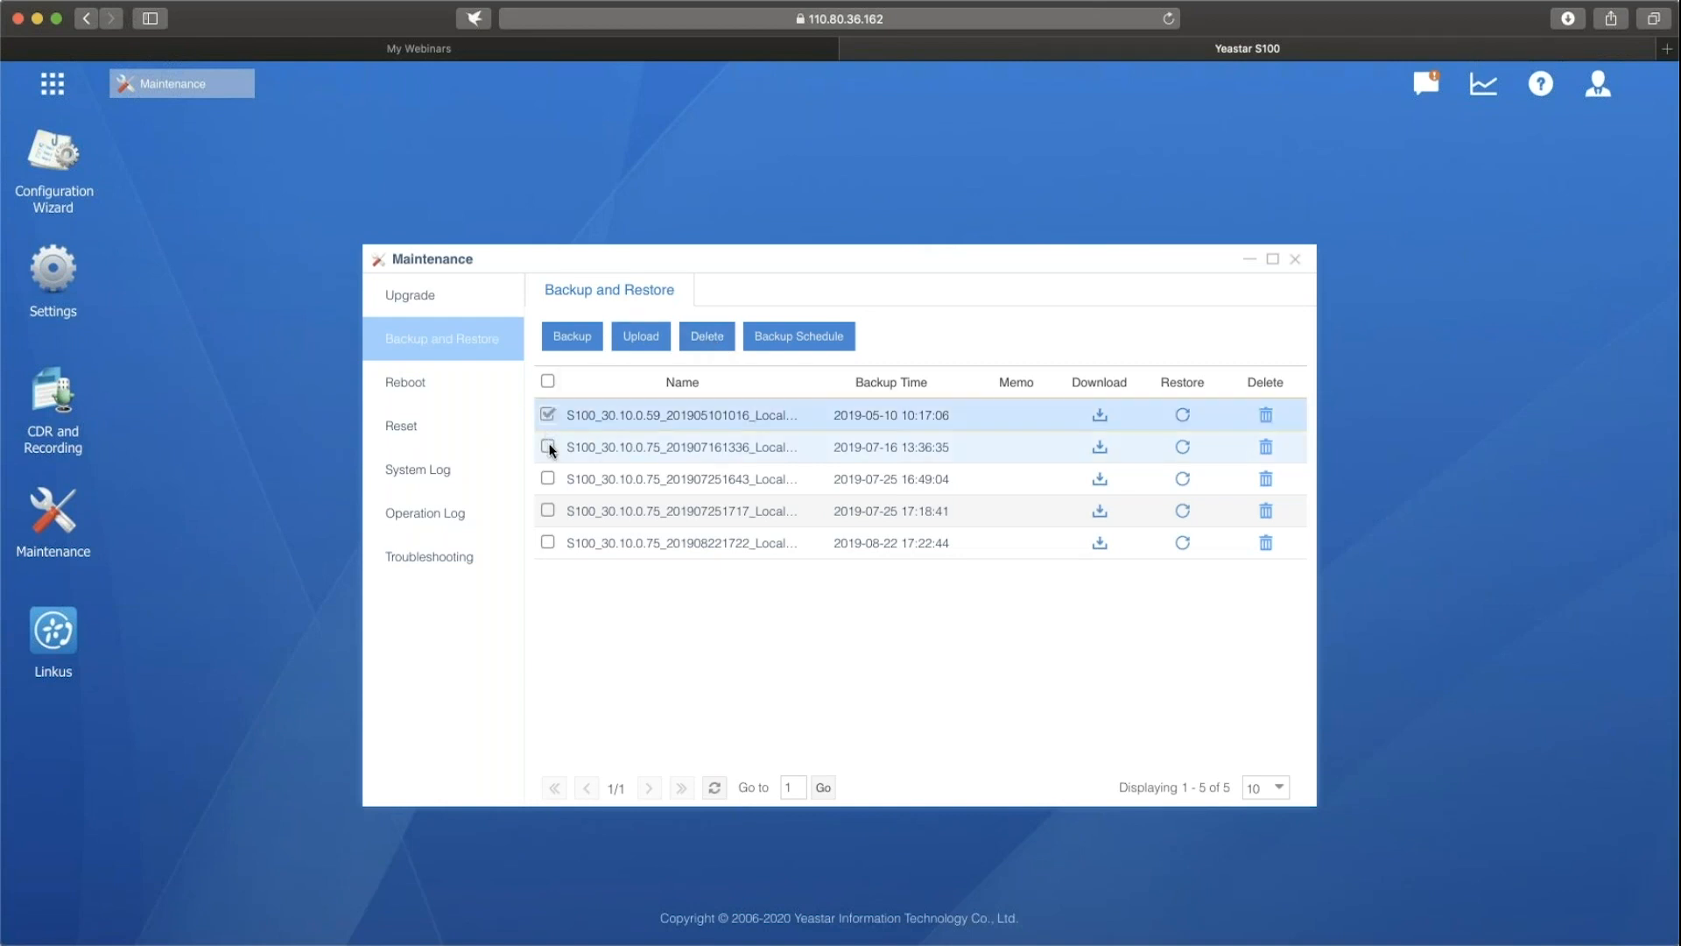
{"action": "left_click", "coordinate": [548, 447]}
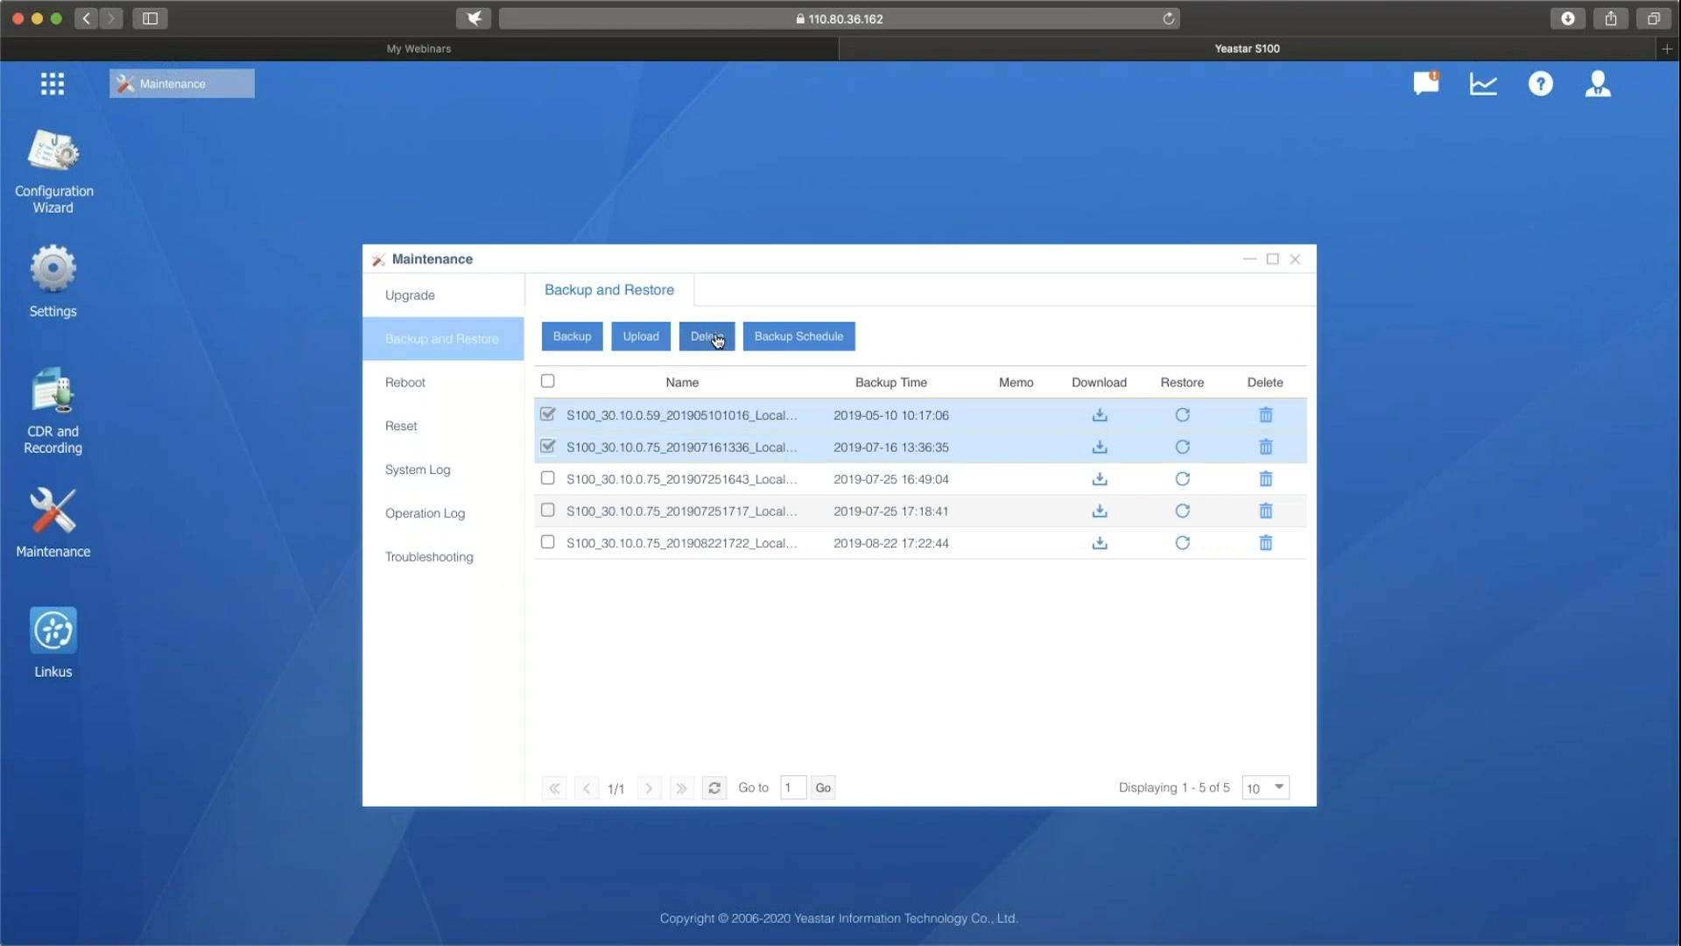
Examine the backup schedule's frequency, backup rotation and included content options, and close it without saving.
{"action": "left_click", "coordinate": [805, 347]}
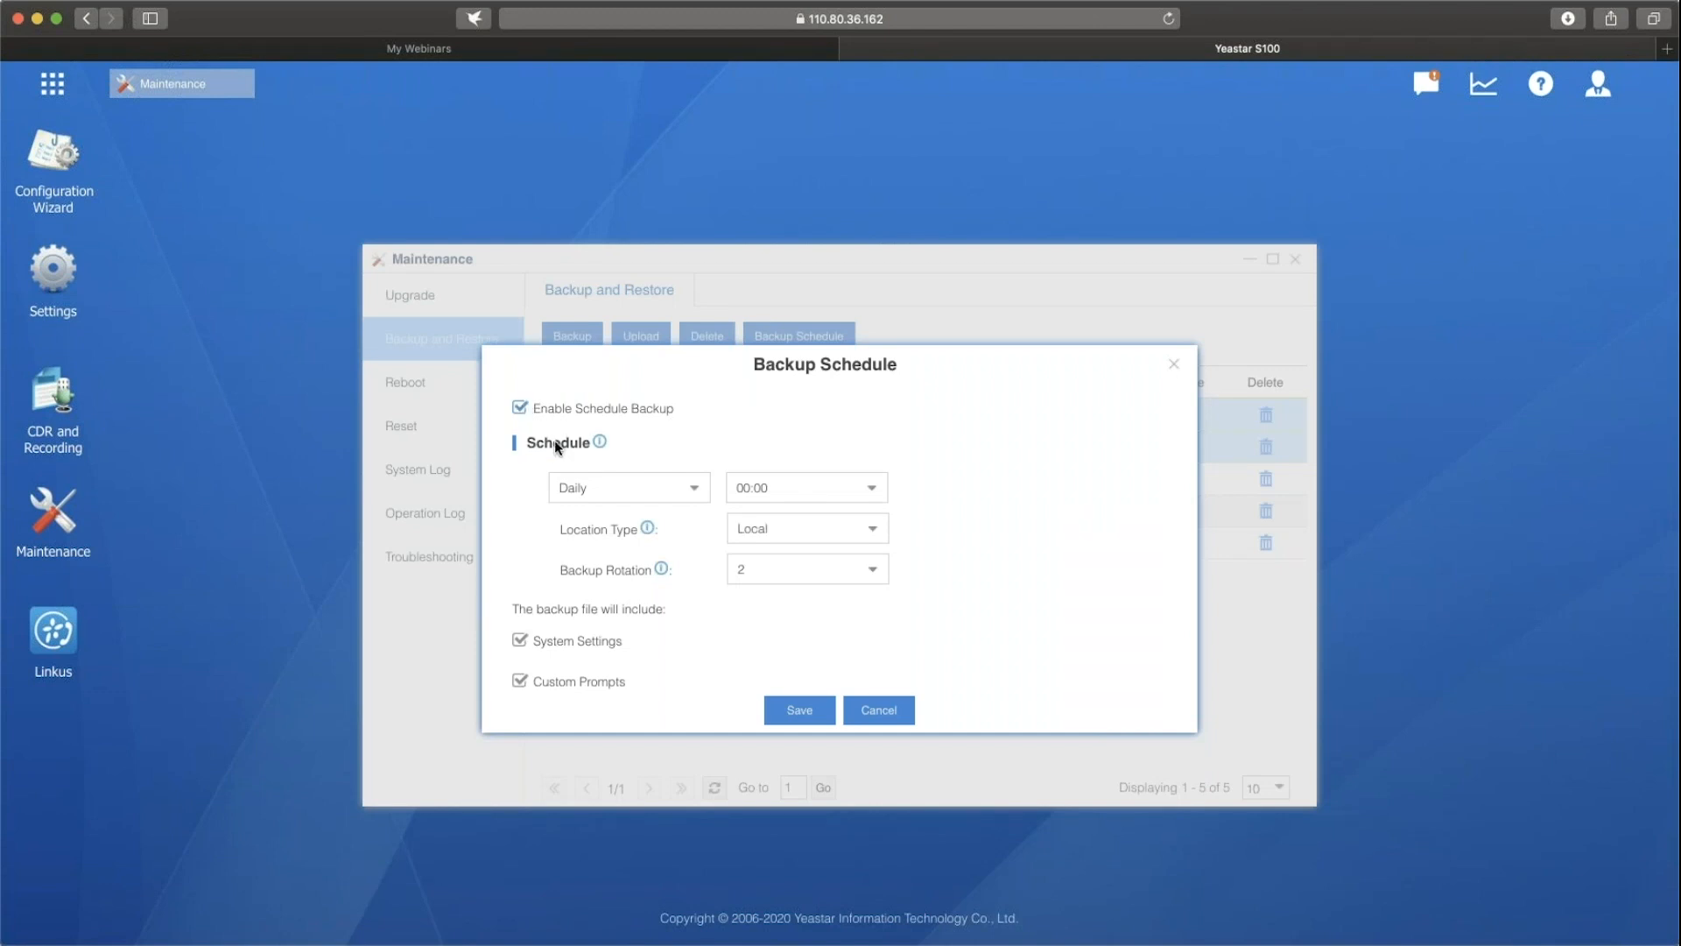
{"action": "left_click", "coordinate": [705, 499]}
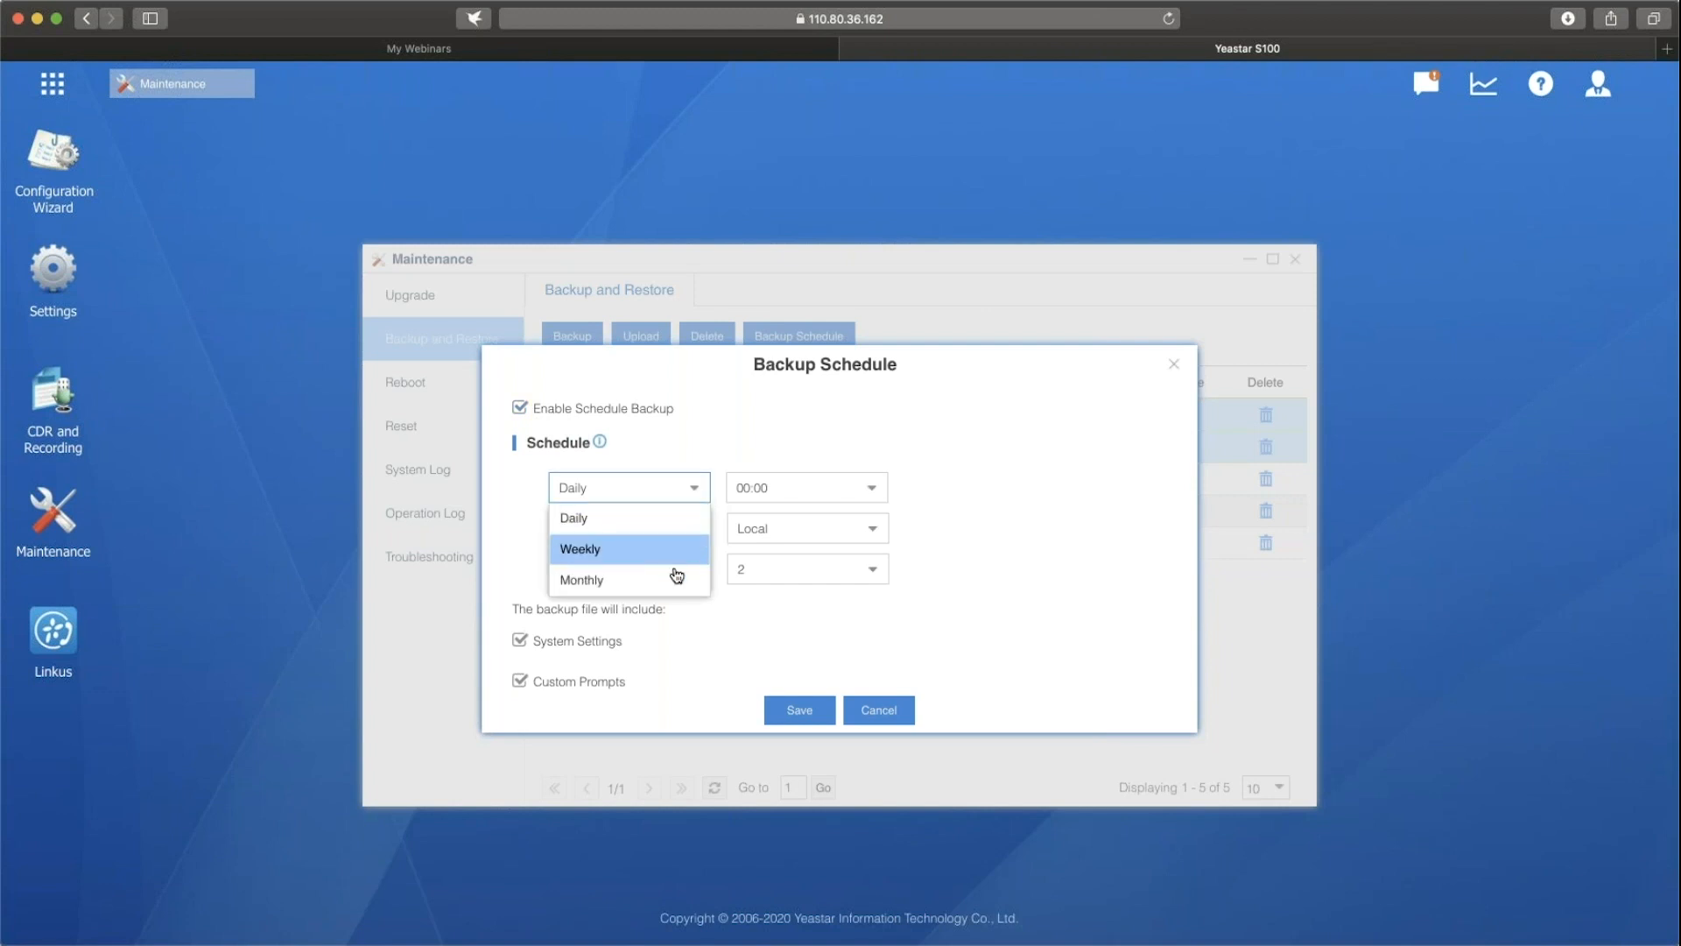
{"action": "left_click", "coordinate": [727, 439]}
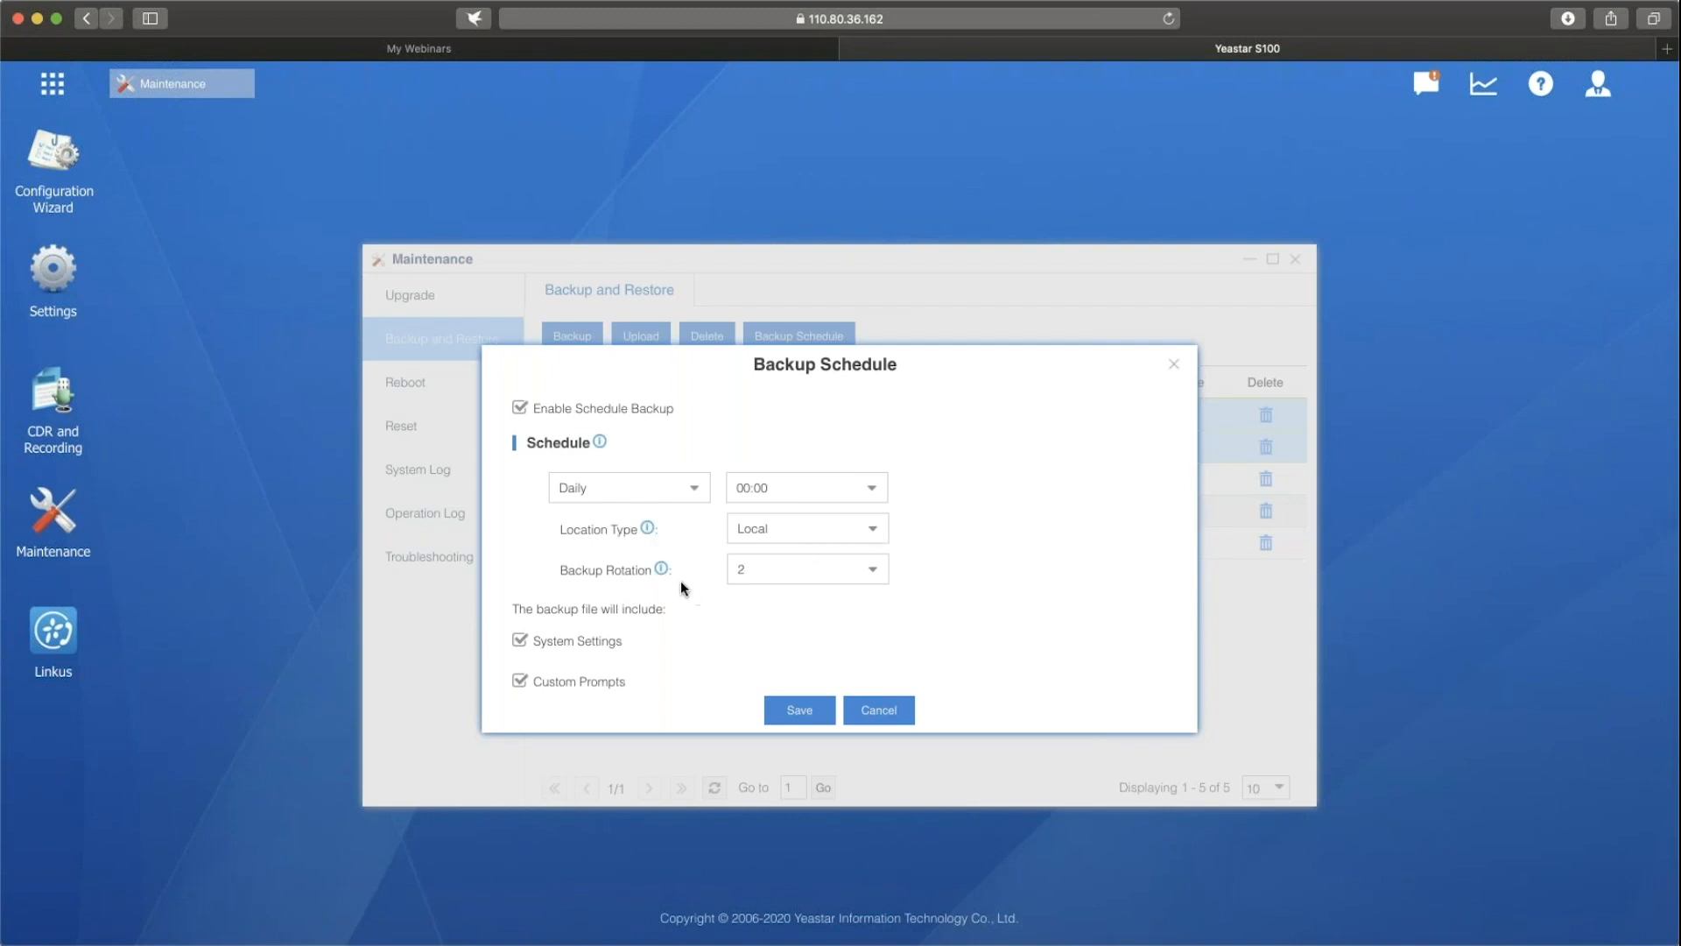
{"action": "left_click", "coordinate": [880, 570]}
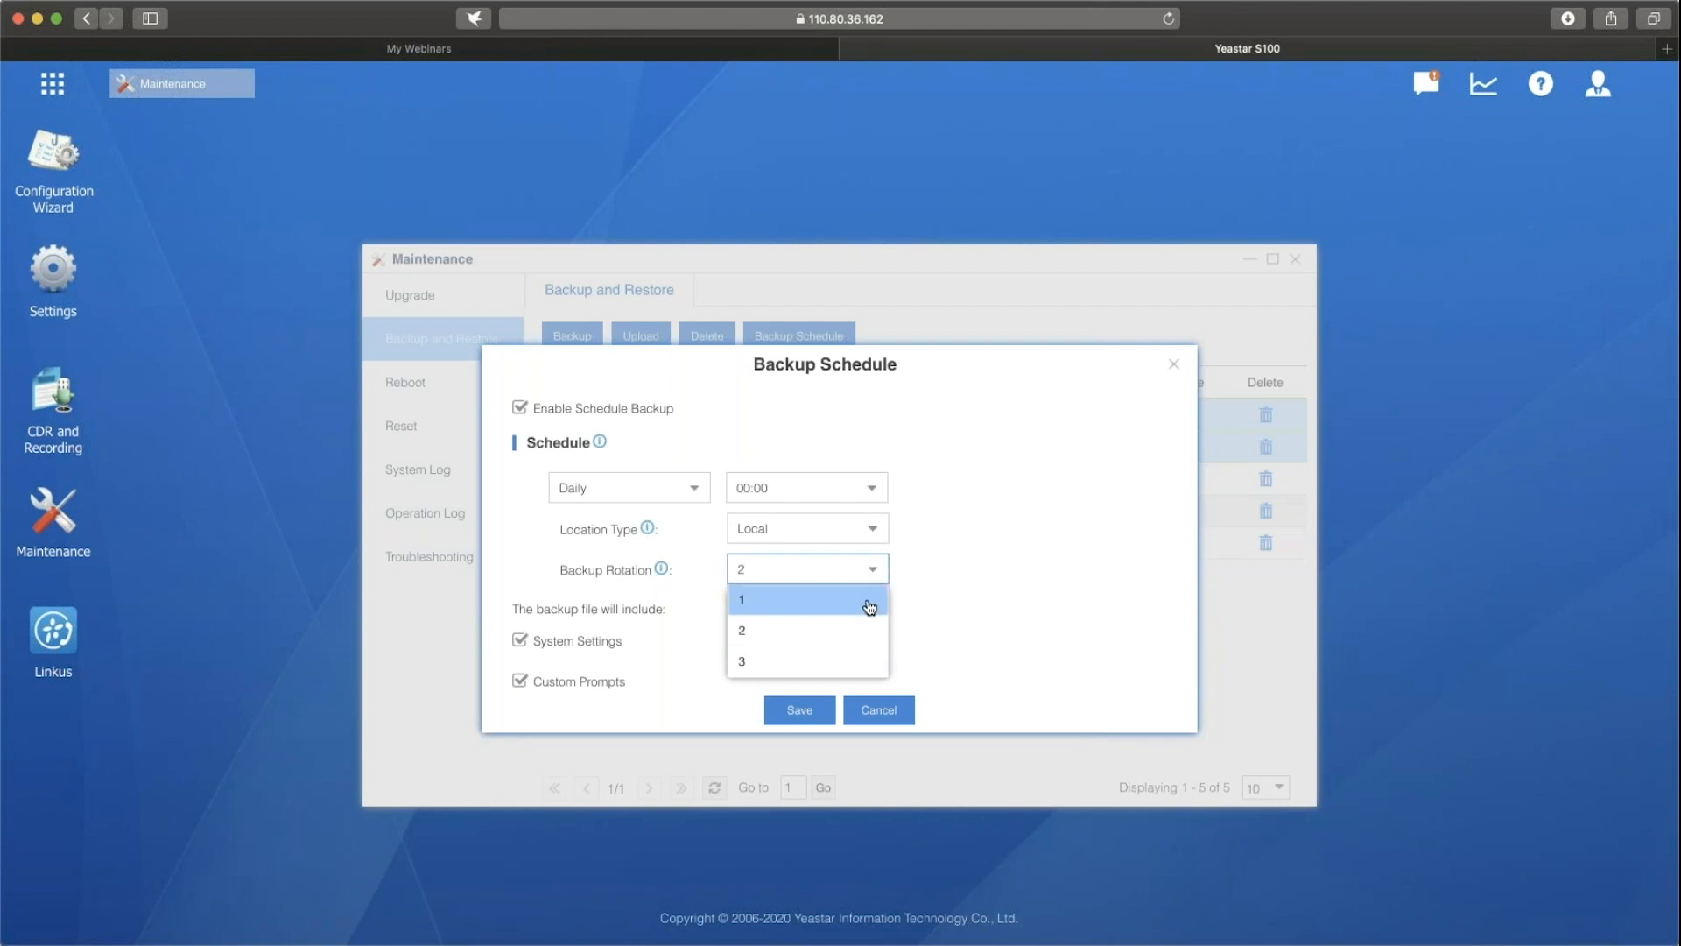
{"action": "left_click", "coordinate": [956, 587]}
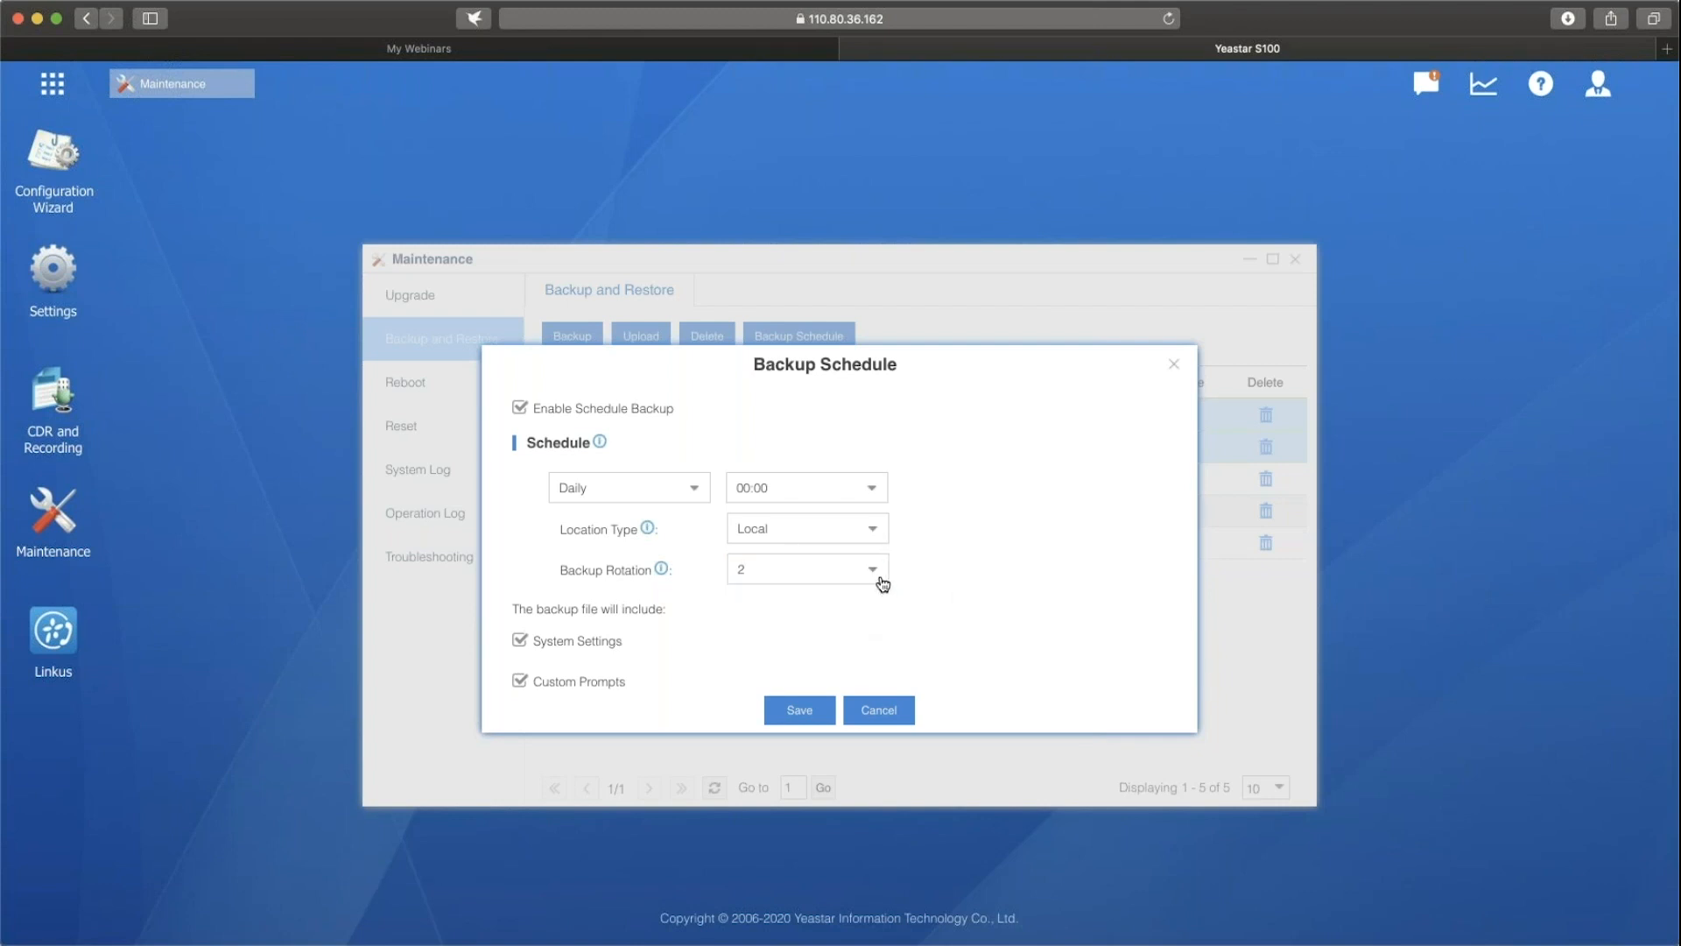
{"action": "left_click", "coordinate": [884, 577]}
{"action": "left_click", "coordinate": [950, 584]}
{"action": "mouse_move", "coordinate": [662, 571]}
{"action": "scroll", "coordinate": [517, 646], "scroll_direction": "down", "scroll_amount": 2}
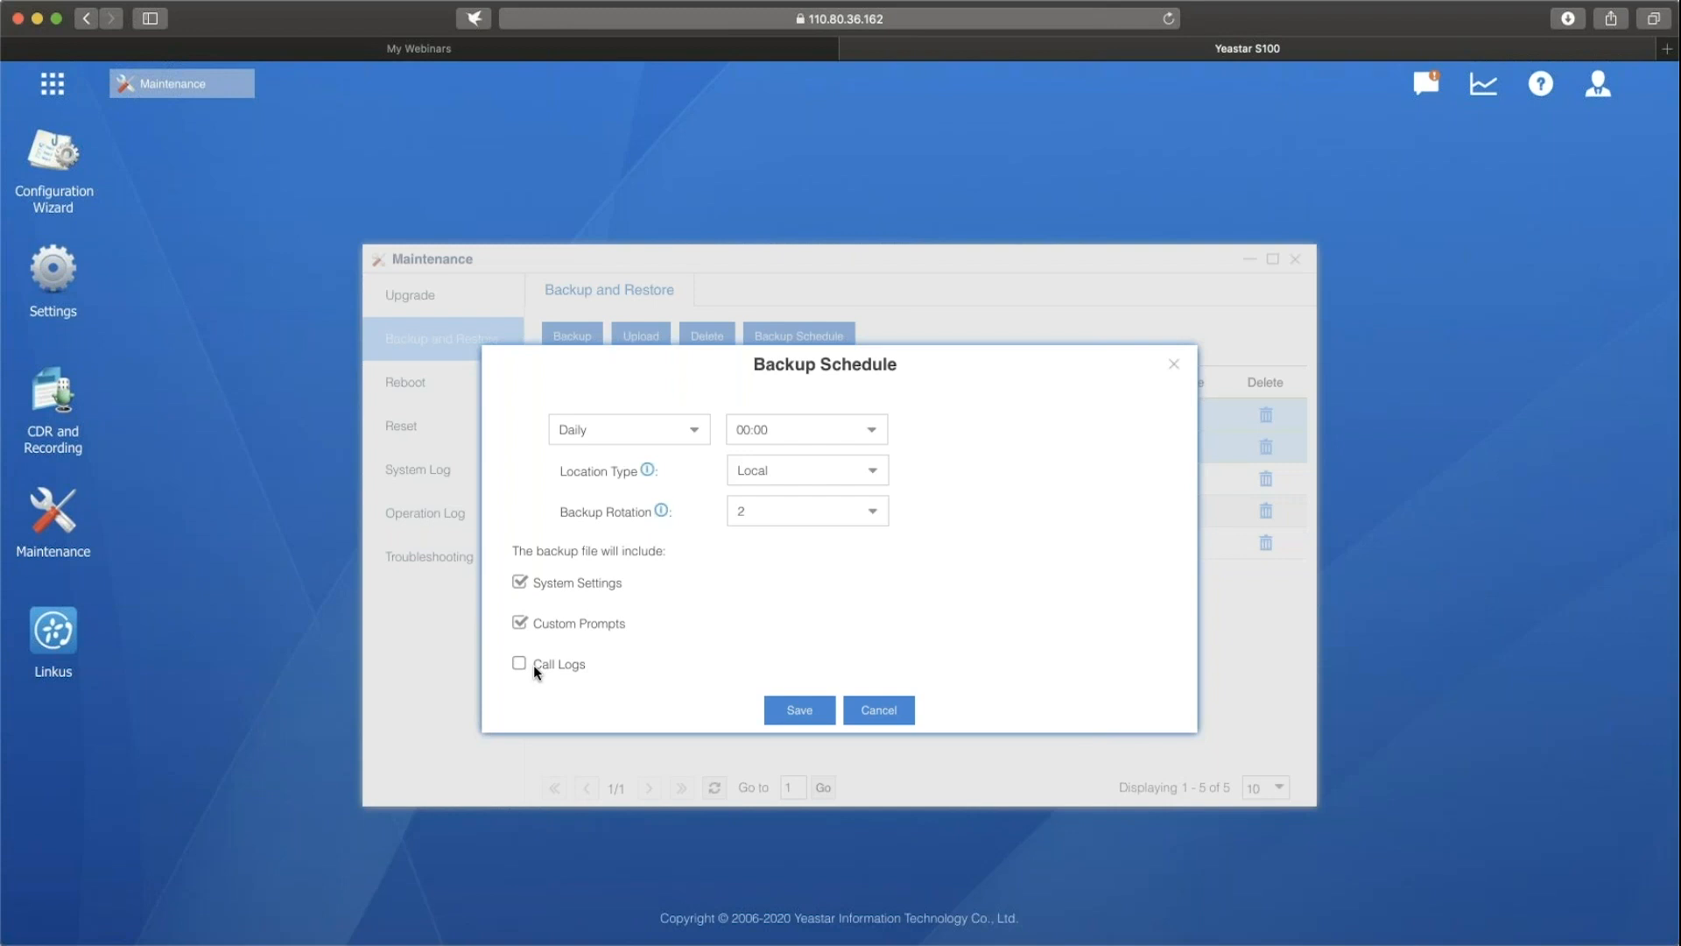
{"action": "left_click", "coordinate": [1175, 363]}
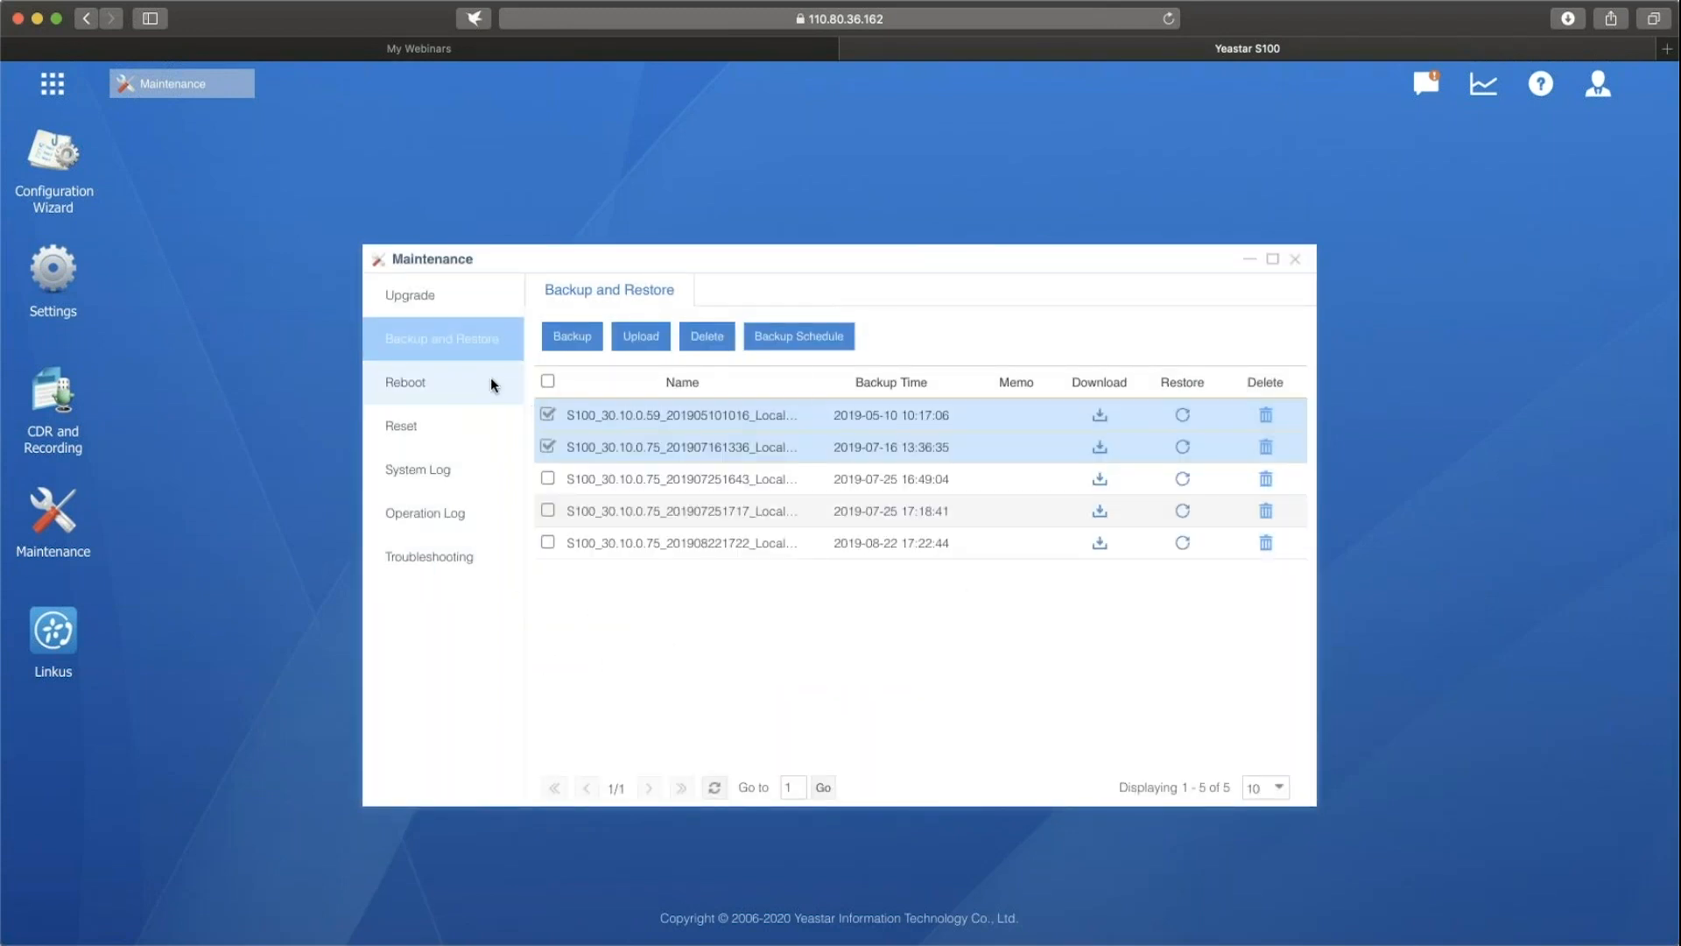
Go through the Reboot, Reset, System Log and Operation Log maintenance pages, including the auto reboot, reset and log level options.
{"action": "left_click", "coordinate": [424, 383]}
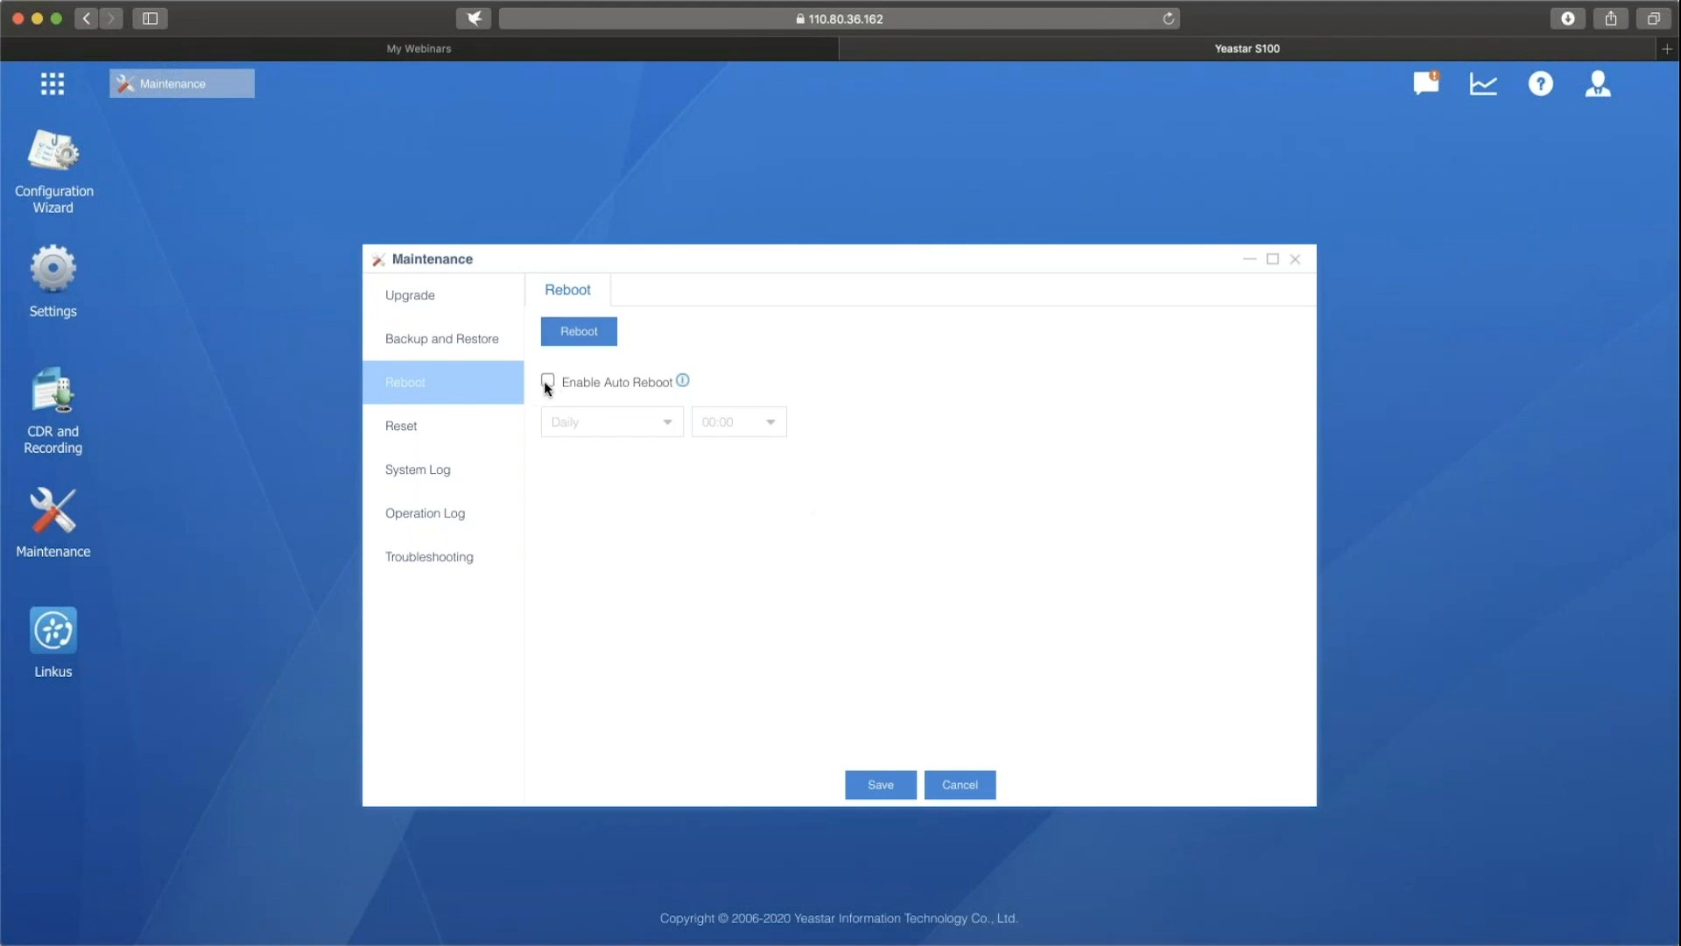
{"action": "left_click", "coordinate": [432, 431]}
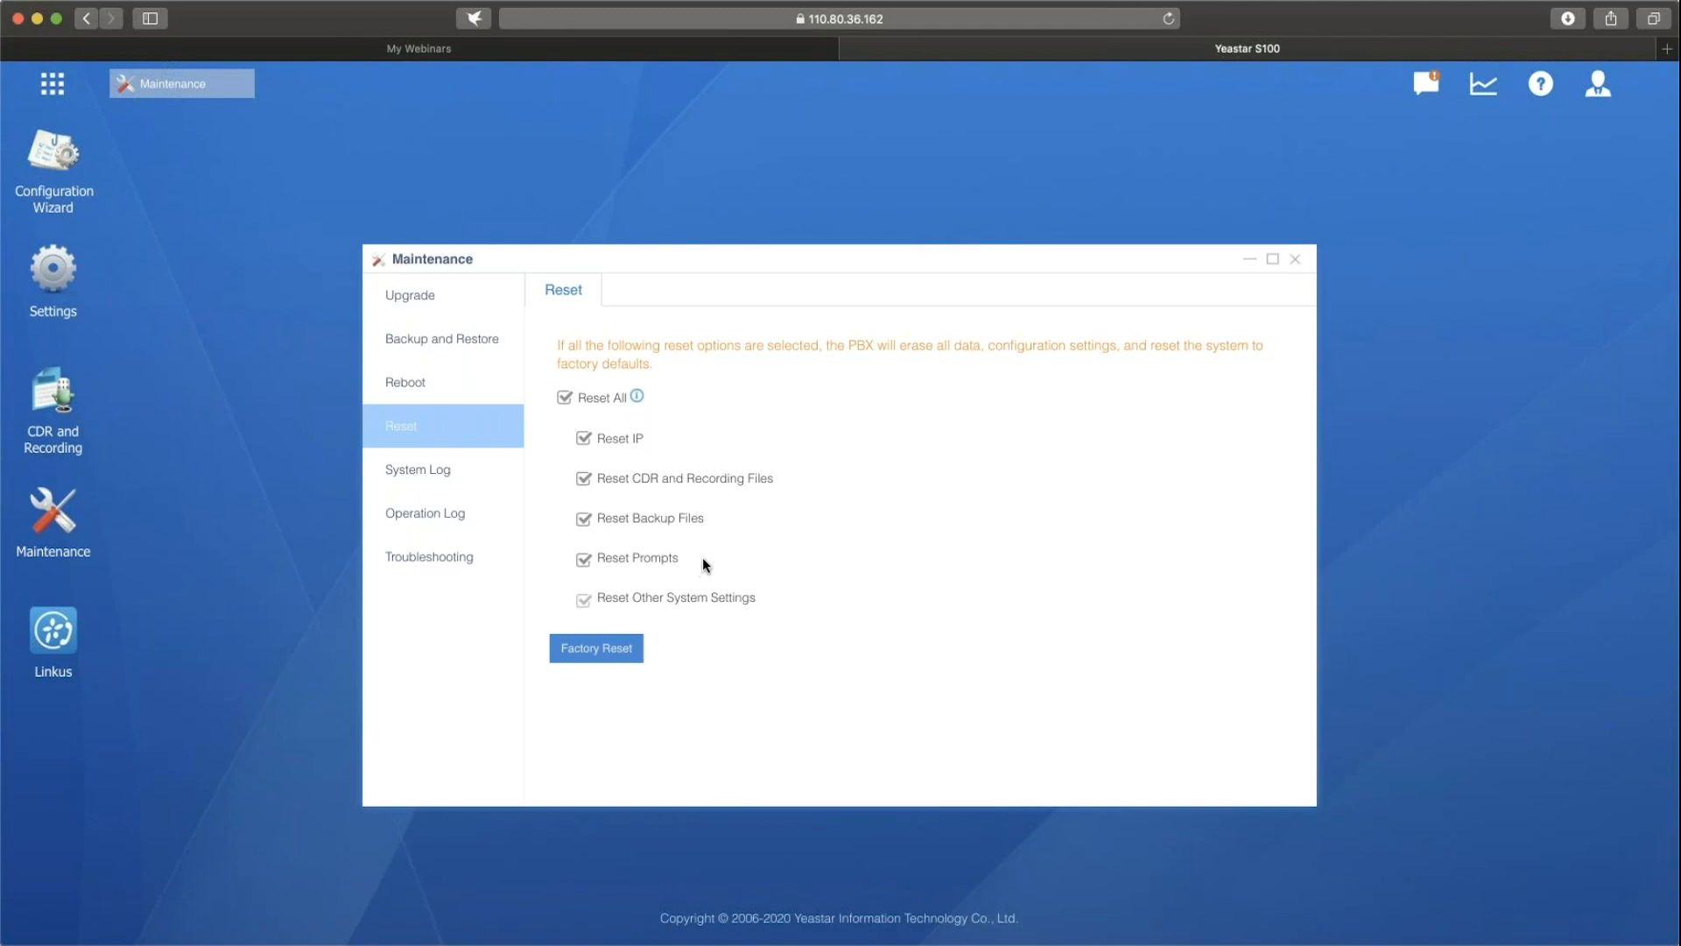
{"action": "left_click", "coordinate": [460, 475]}
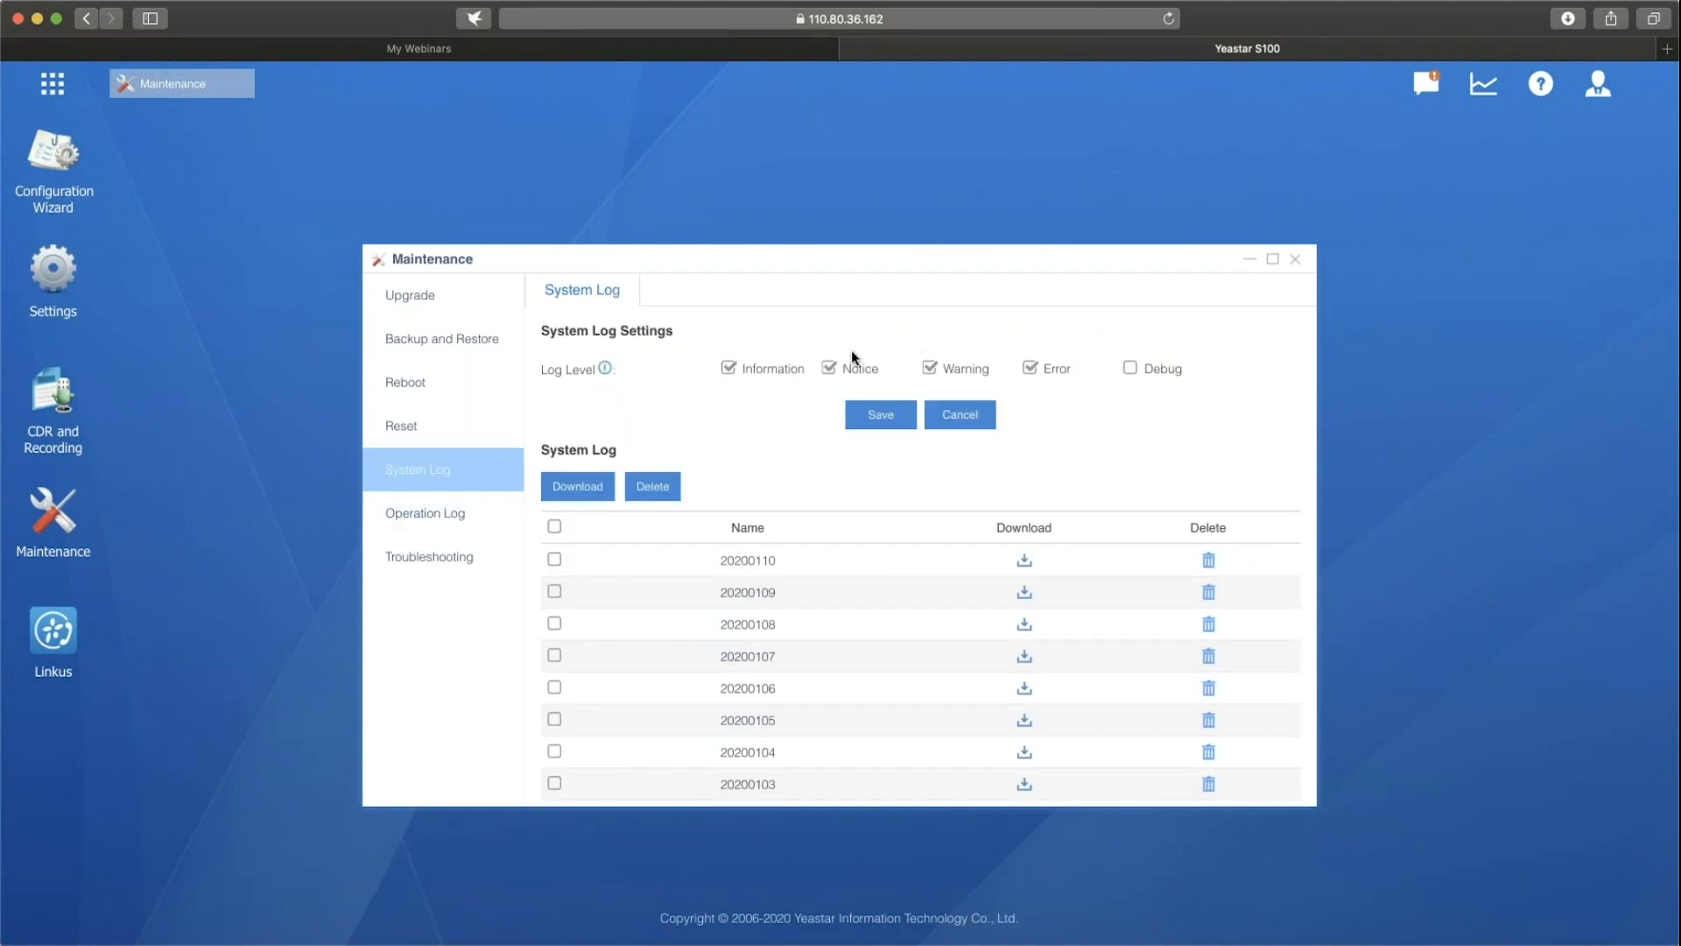
{"action": "scroll", "coordinate": [972, 423], "scroll_direction": "down", "scroll_amount": 1}
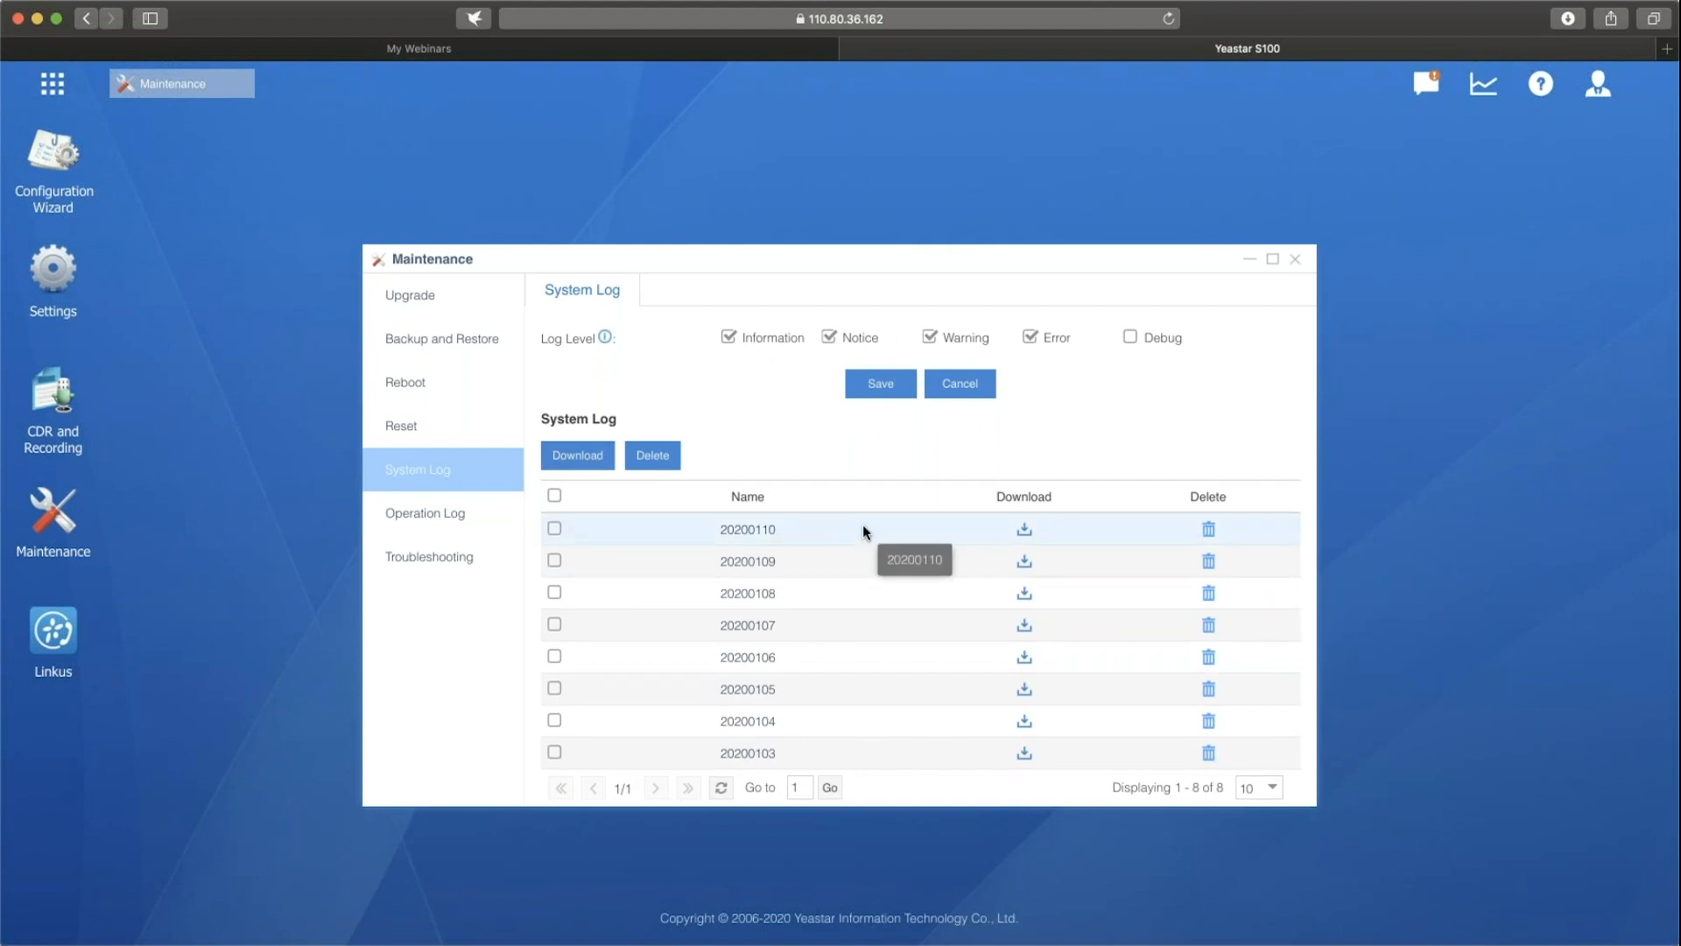
{"action": "left_click", "coordinate": [437, 518]}
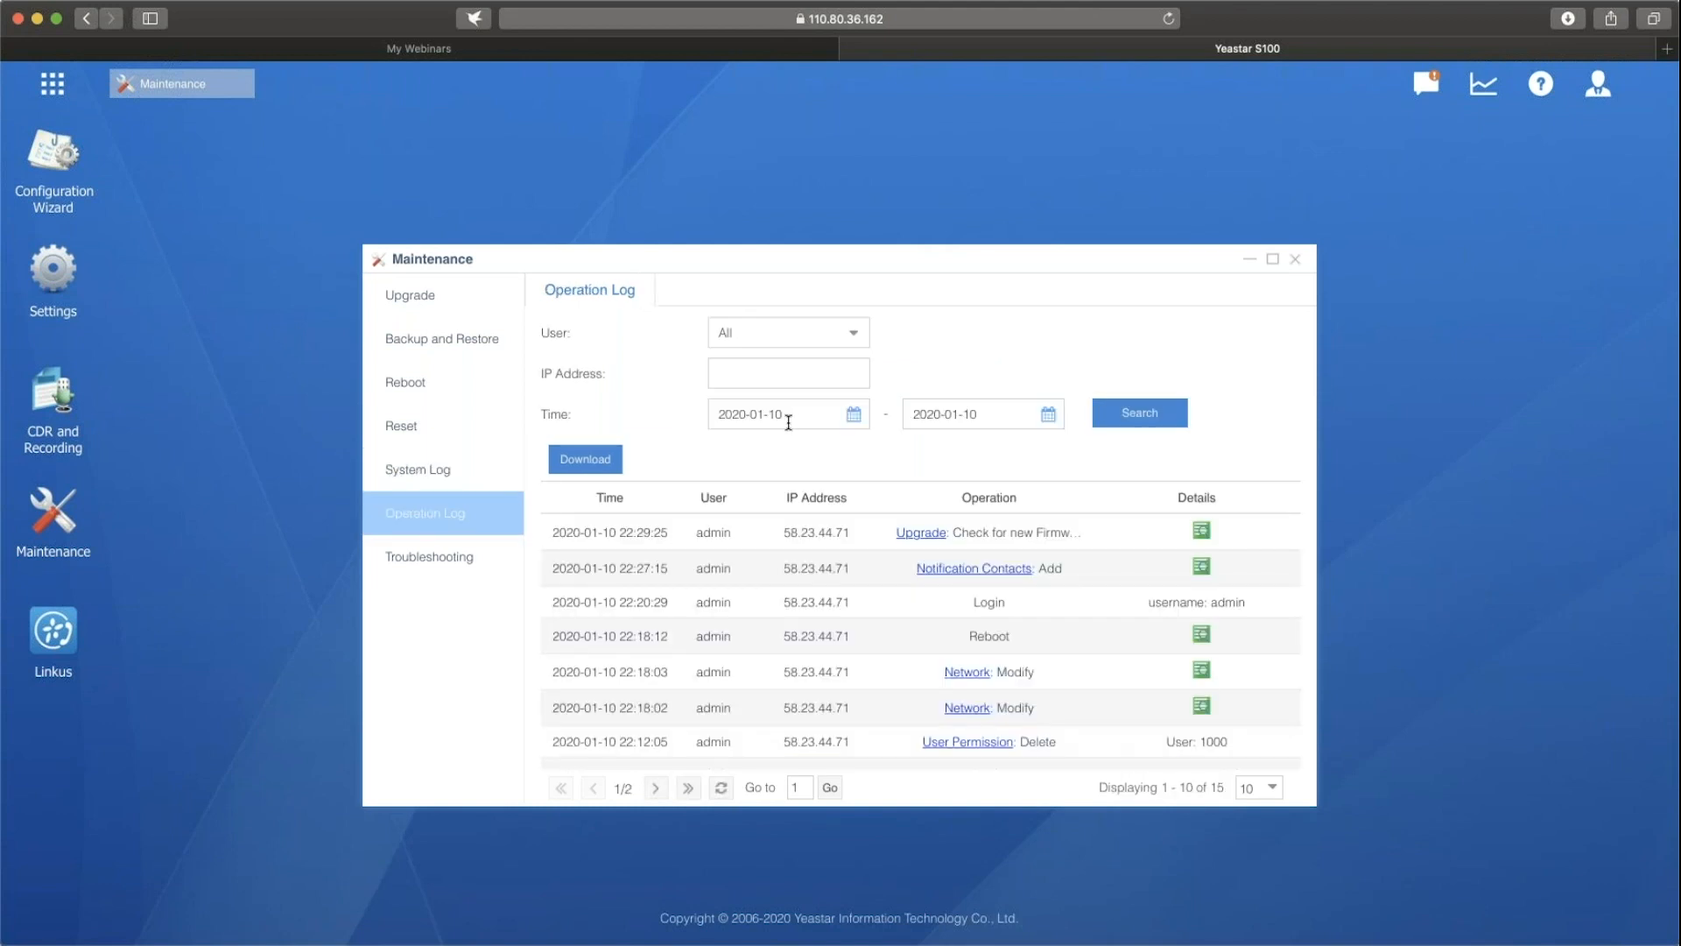
Go through the troubleshooting tools Ethernet Capture Tool, Port Monitor Tool with its port choices, IP Ping and Traceroute.
{"action": "left_click", "coordinate": [455, 563]}
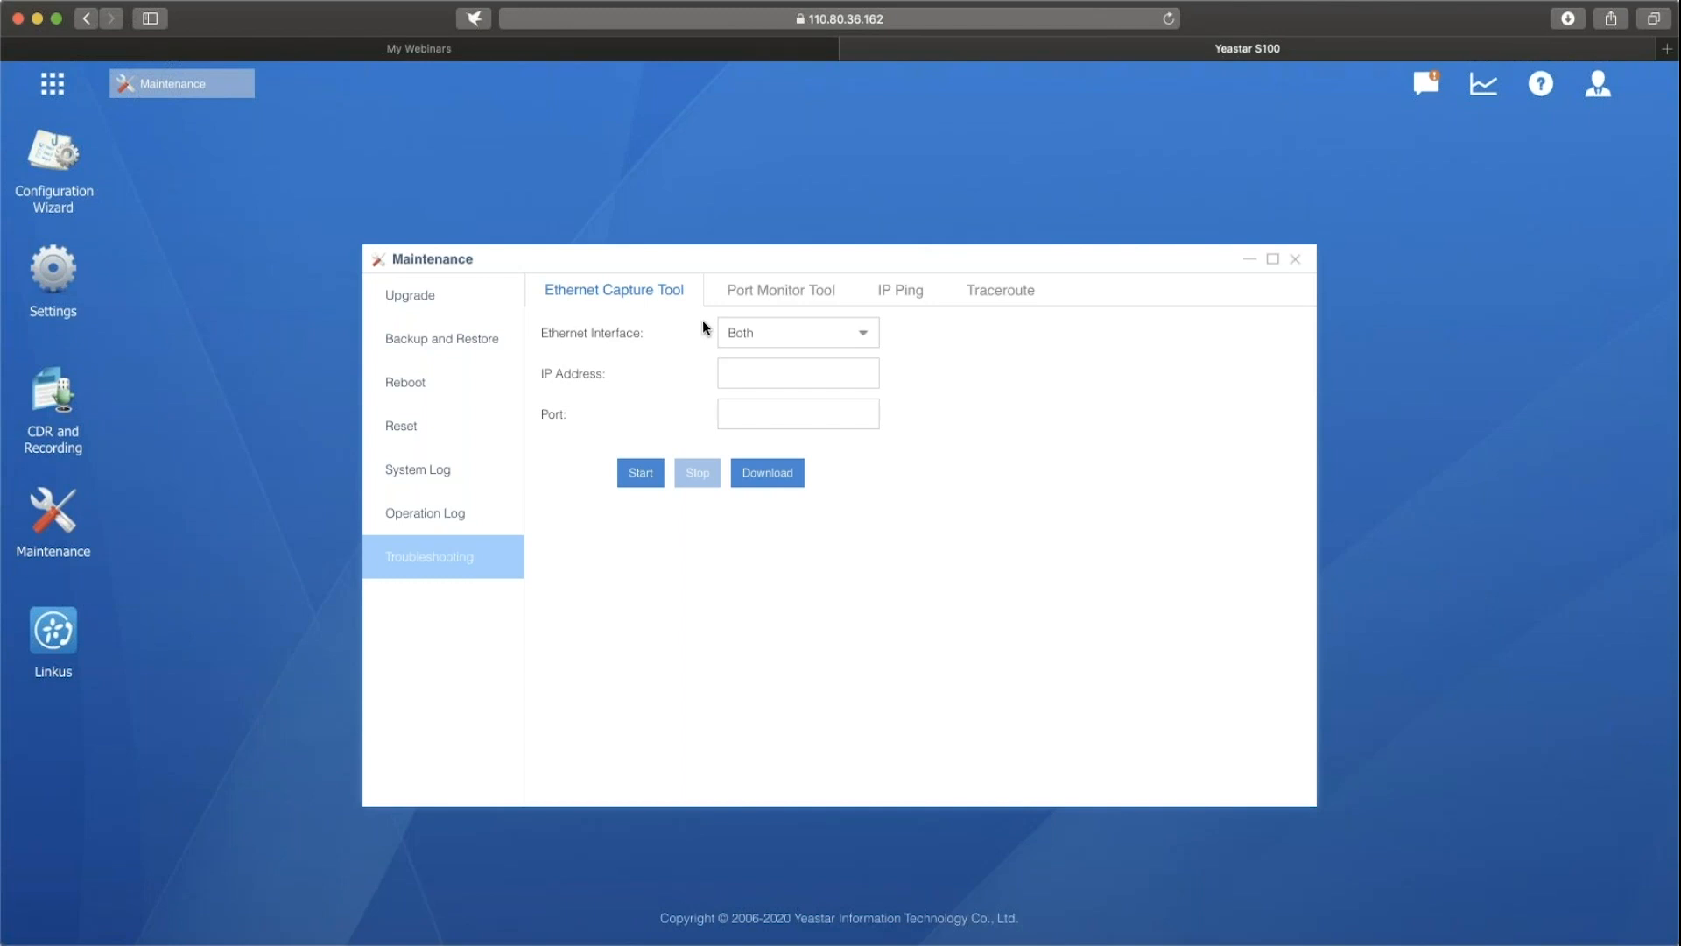
{"action": "left_click", "coordinate": [788, 302]}
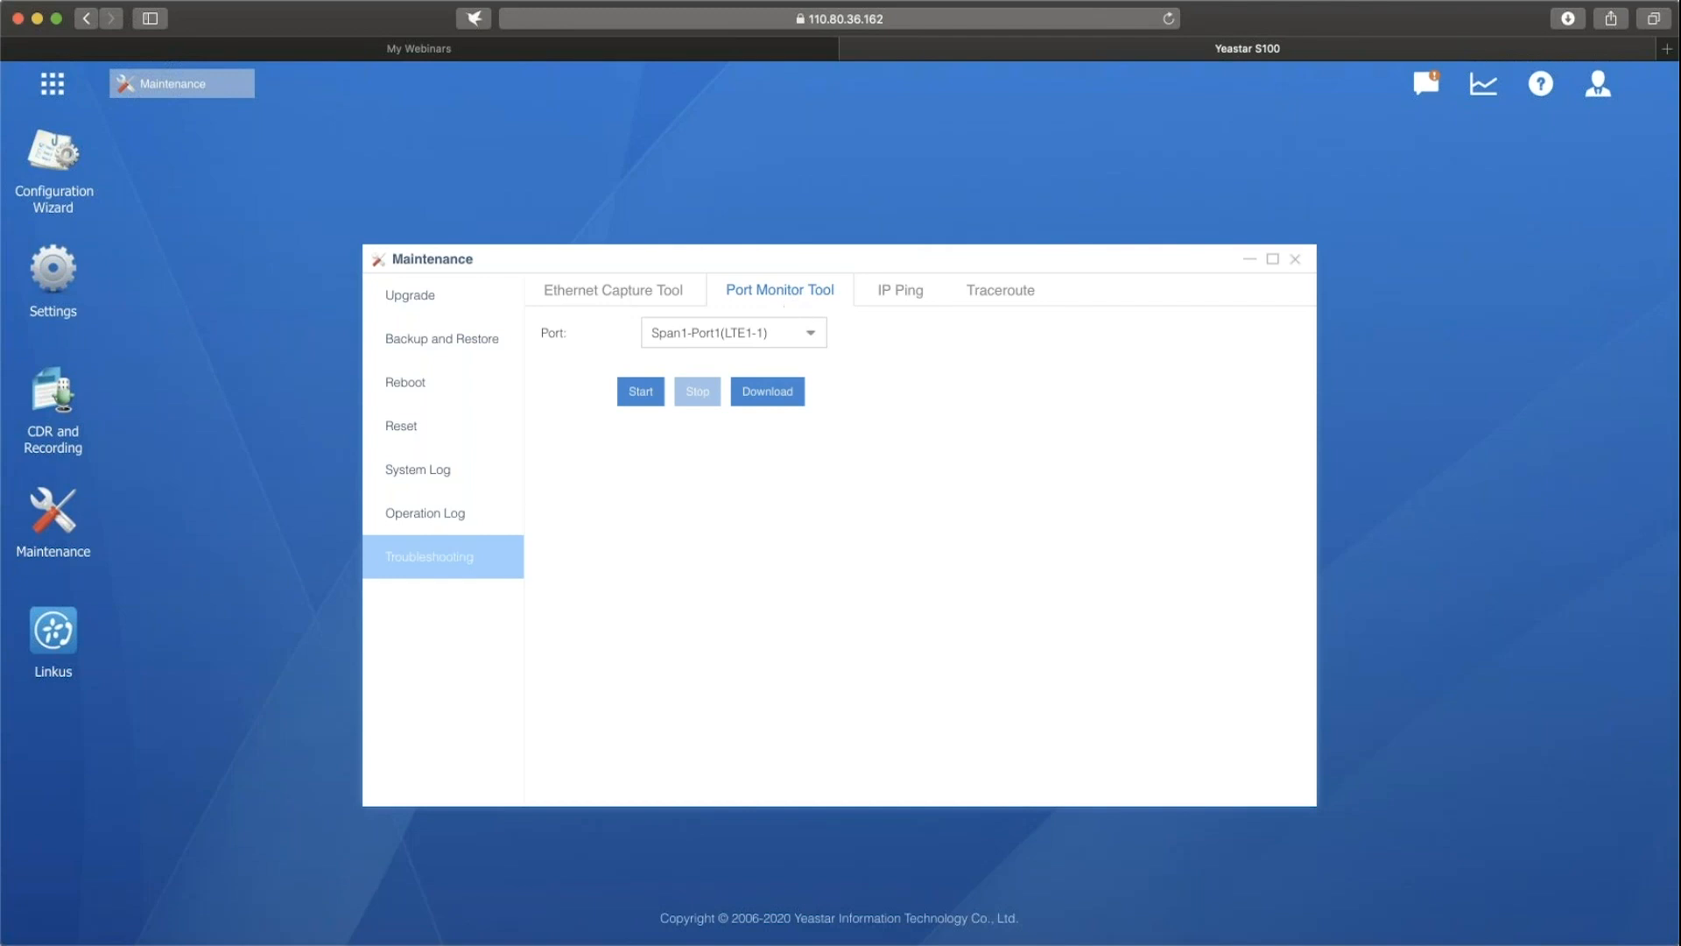
{"action": "left_click", "coordinate": [820, 333]}
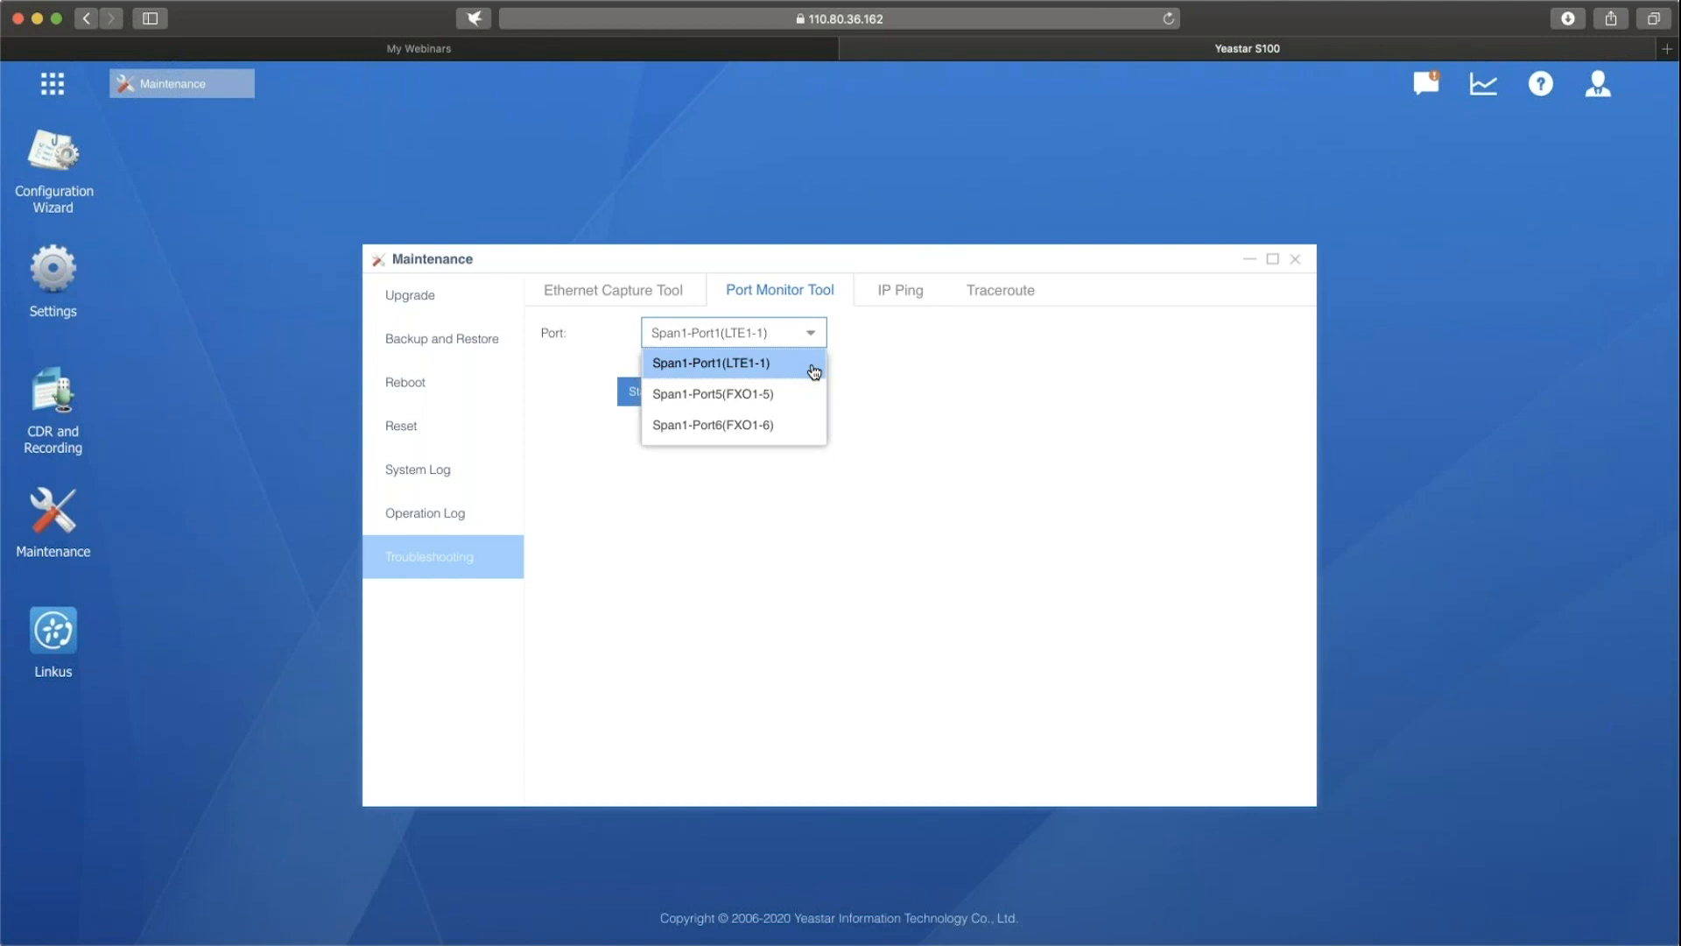
{"action": "left_click", "coordinate": [815, 372]}
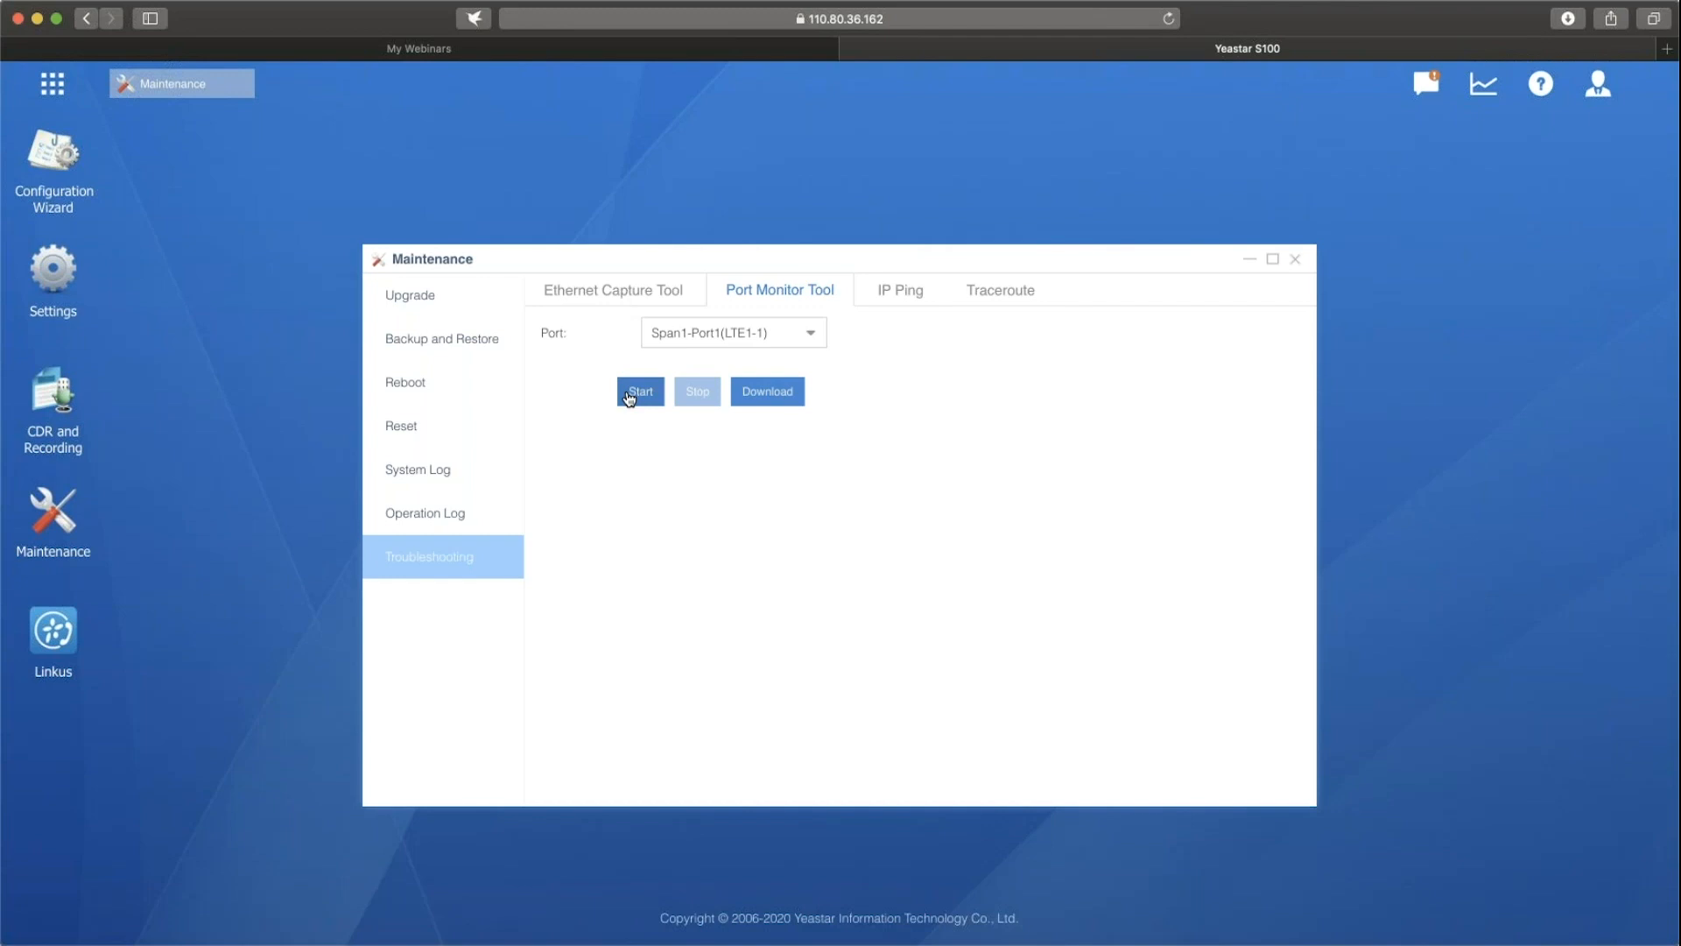
{"action": "left_click", "coordinate": [880, 302]}
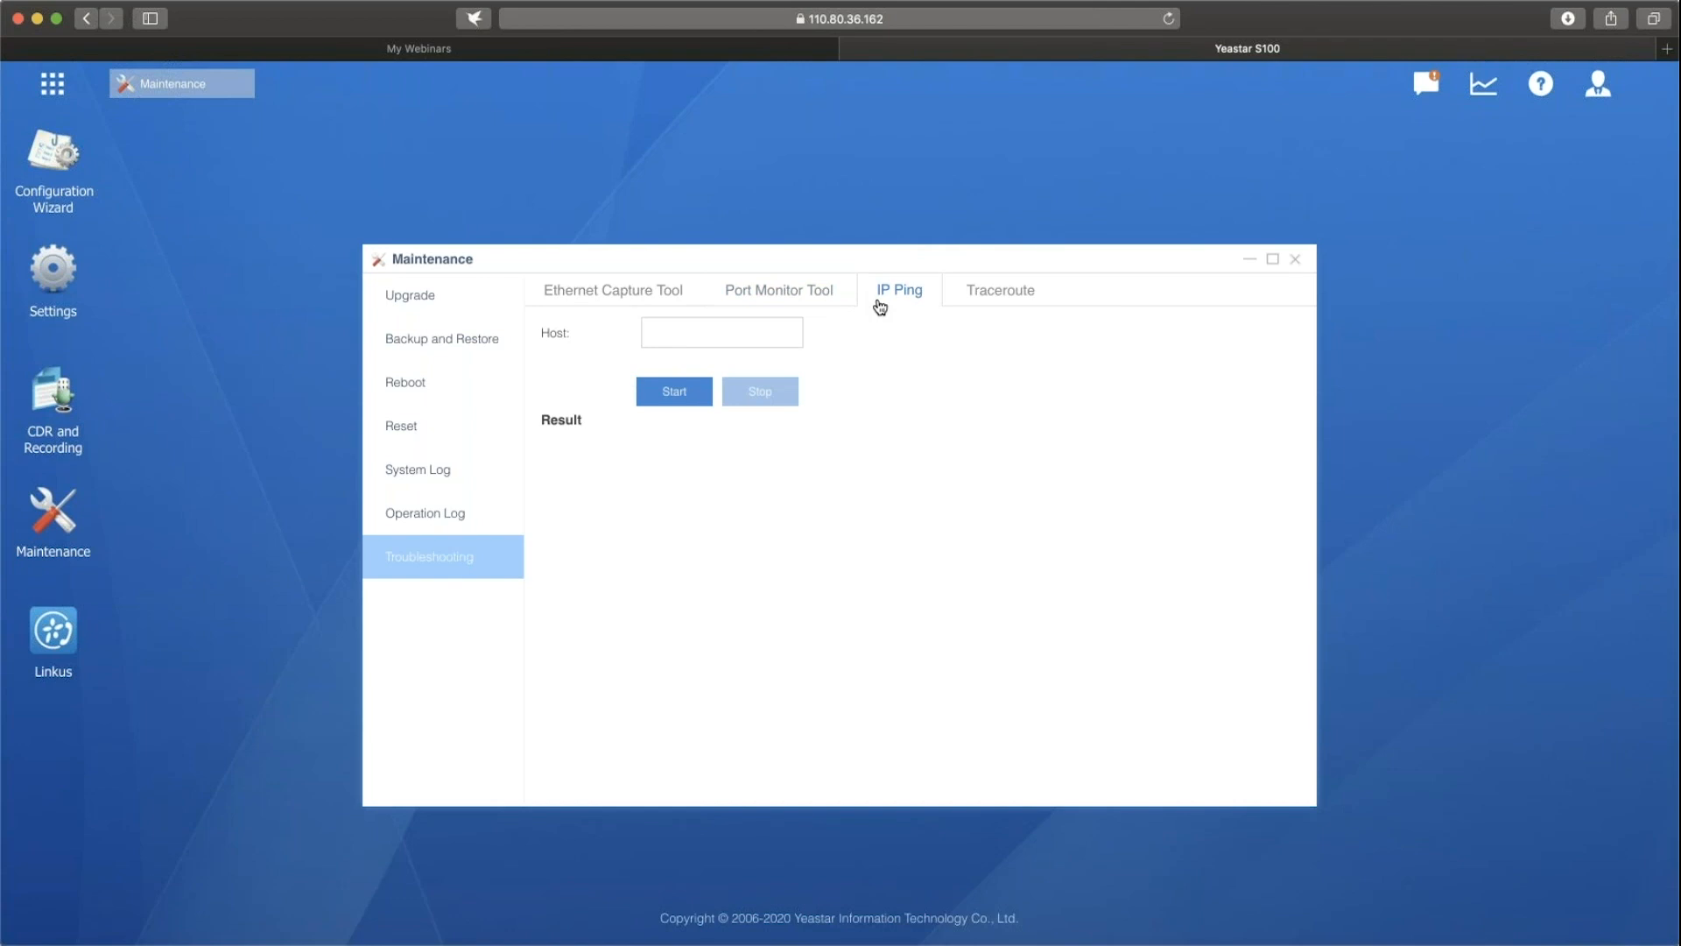
{"action": "left_click", "coordinate": [742, 330]}
{"action": "left_click", "coordinate": [1013, 293]}
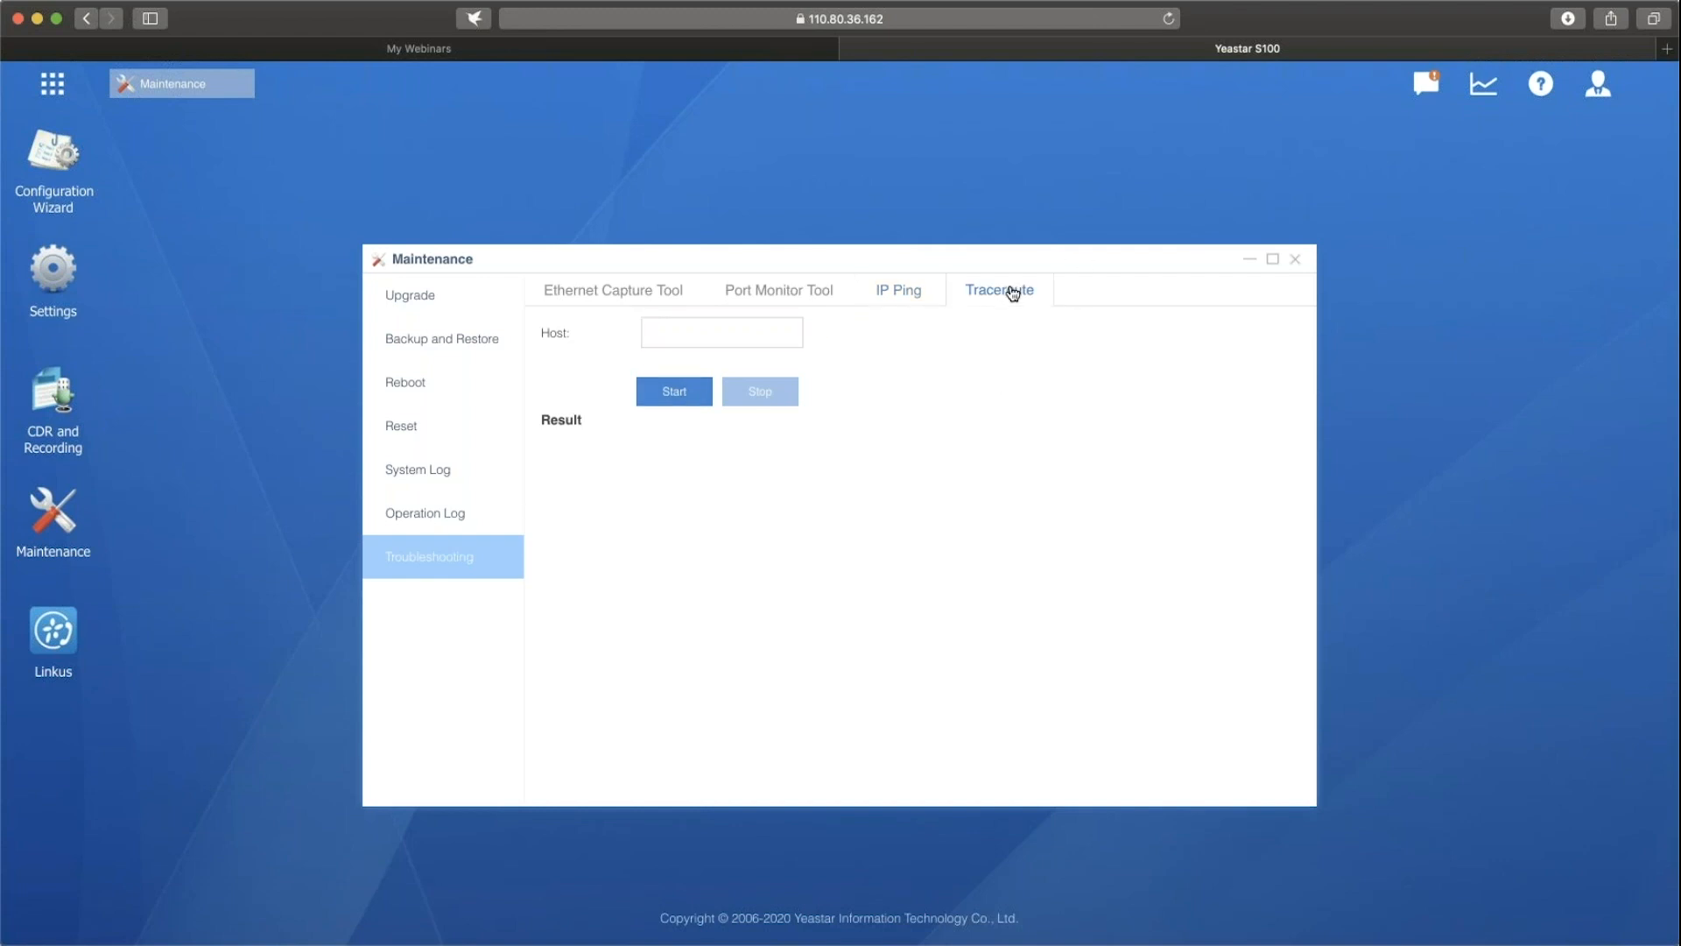